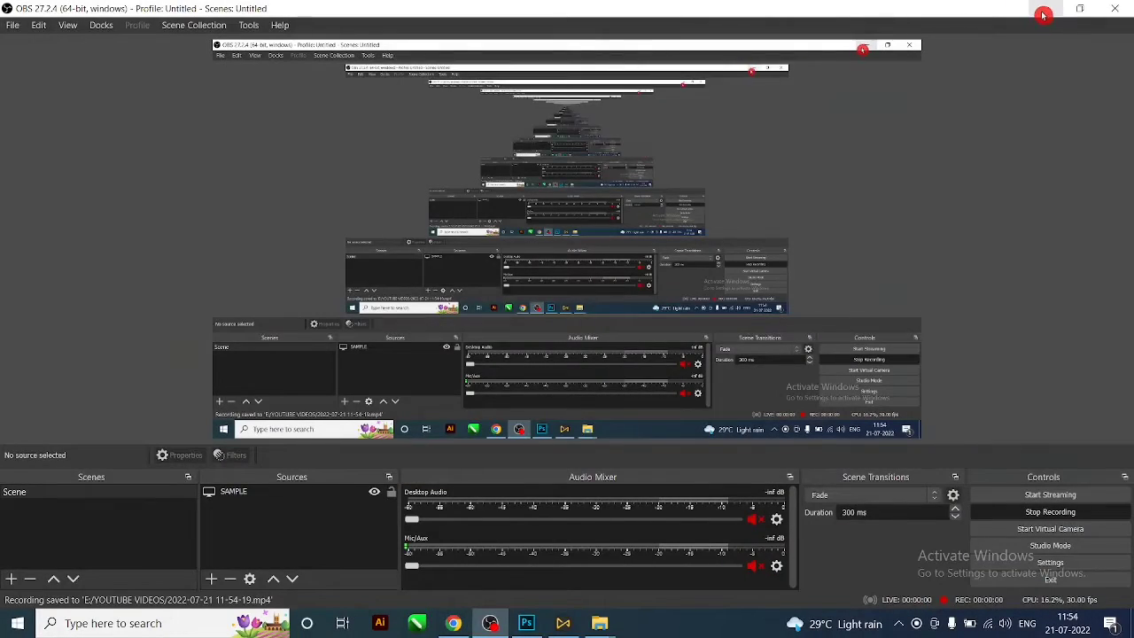
# Minimise the OBS Studio window to reveal the Photoshop home screen
pyautogui.click(1023, 20)
# Create a new white document, 24 × 24 inches at 100 ppi, from the recent preset
pyautogui.click(526, 623)
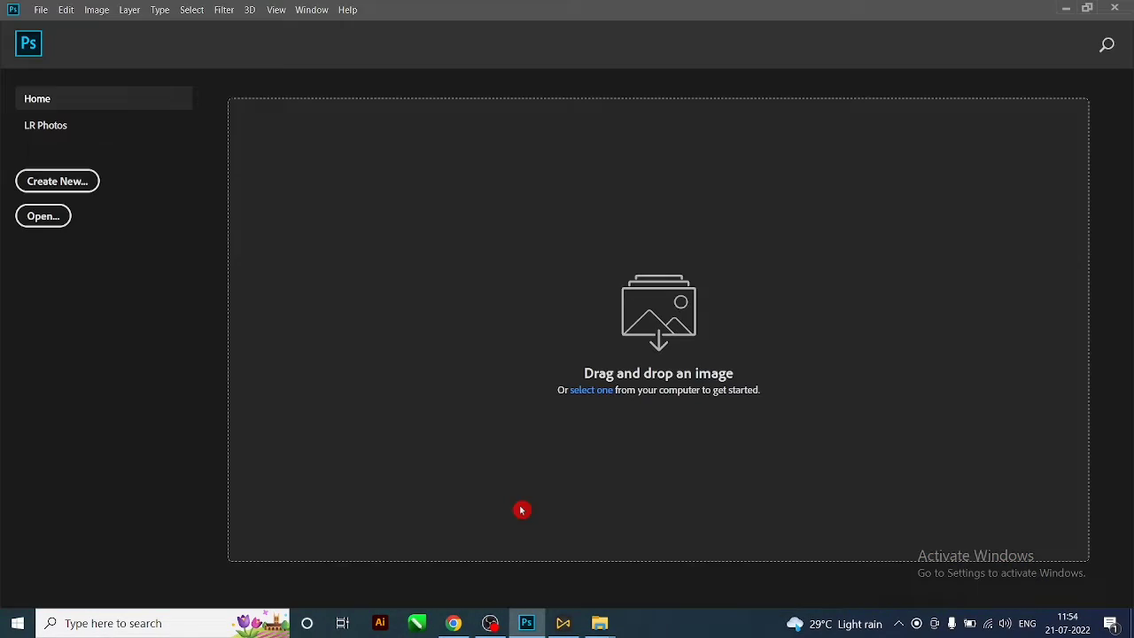
pyautogui.click(35, 13)
pyautogui.click(117, 36)
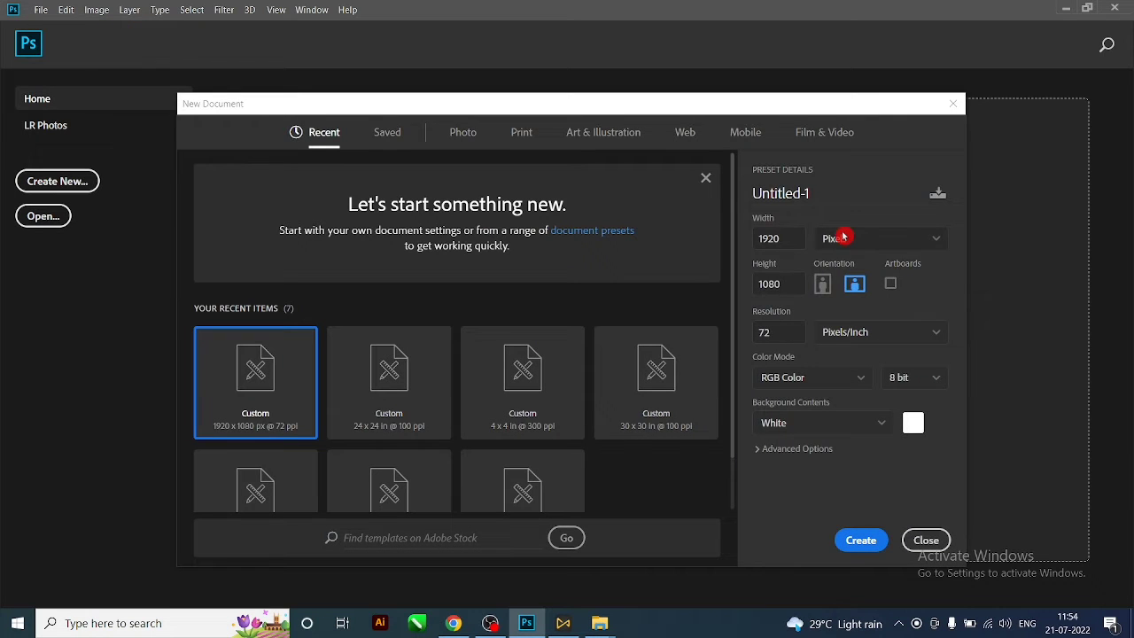
pyautogui.click(844, 236)
pyautogui.click(849, 291)
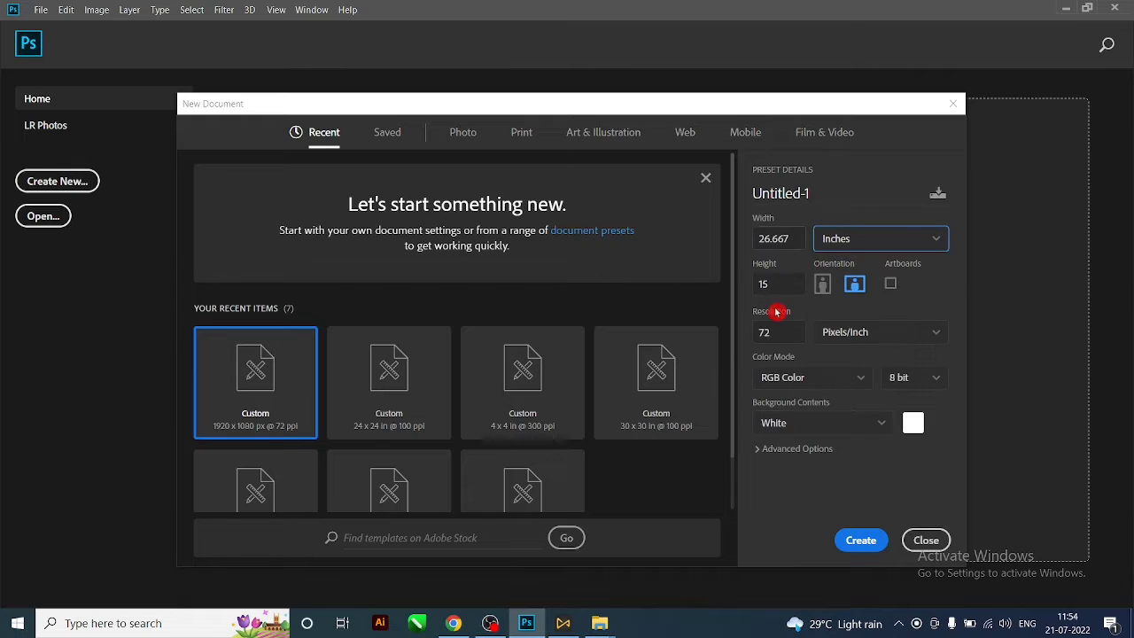
pyautogui.click(412, 421)
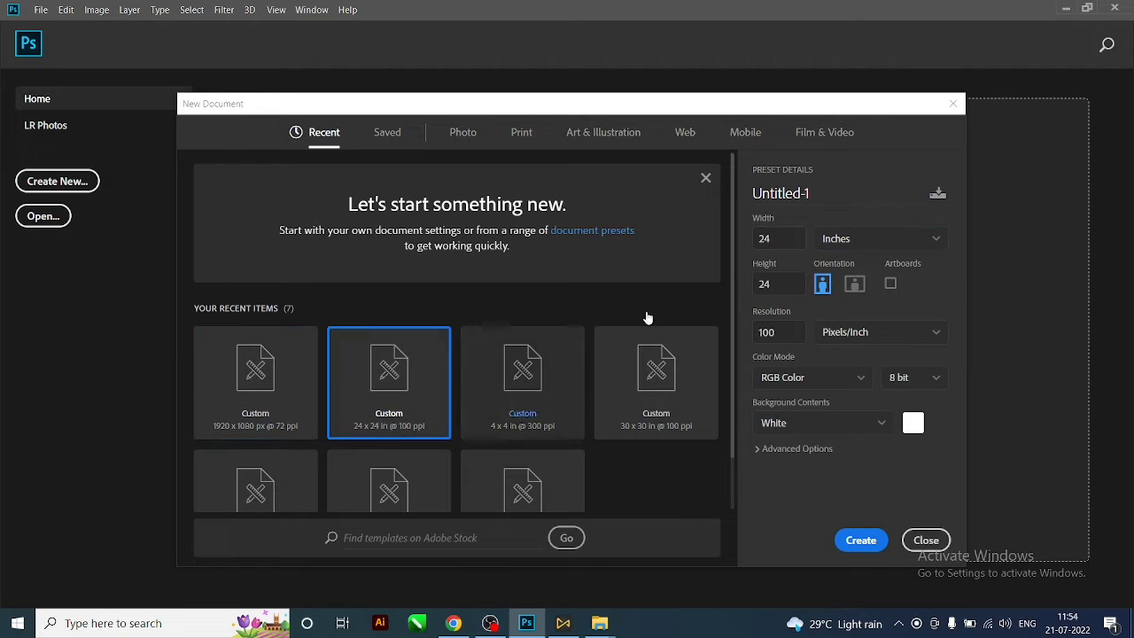
pyautogui.moveTo(776, 239); pyautogui.dragTo(752, 246)
pyautogui.moveTo(784, 280); pyautogui.dragTo(736, 284)
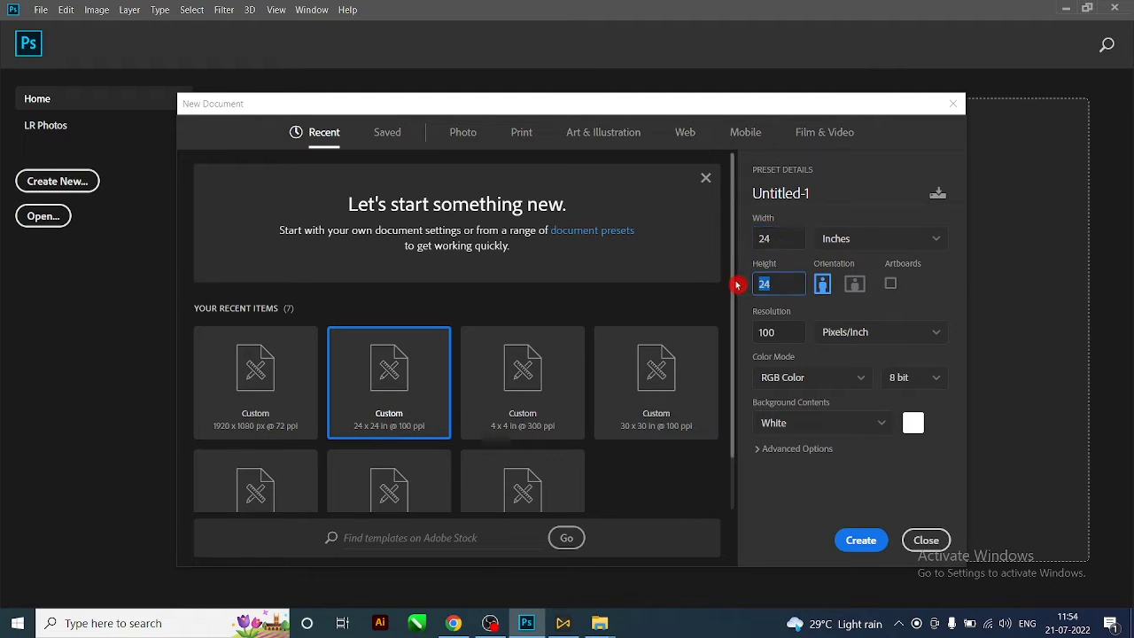
pyautogui.moveTo(788, 334); pyautogui.dragTo(735, 330)
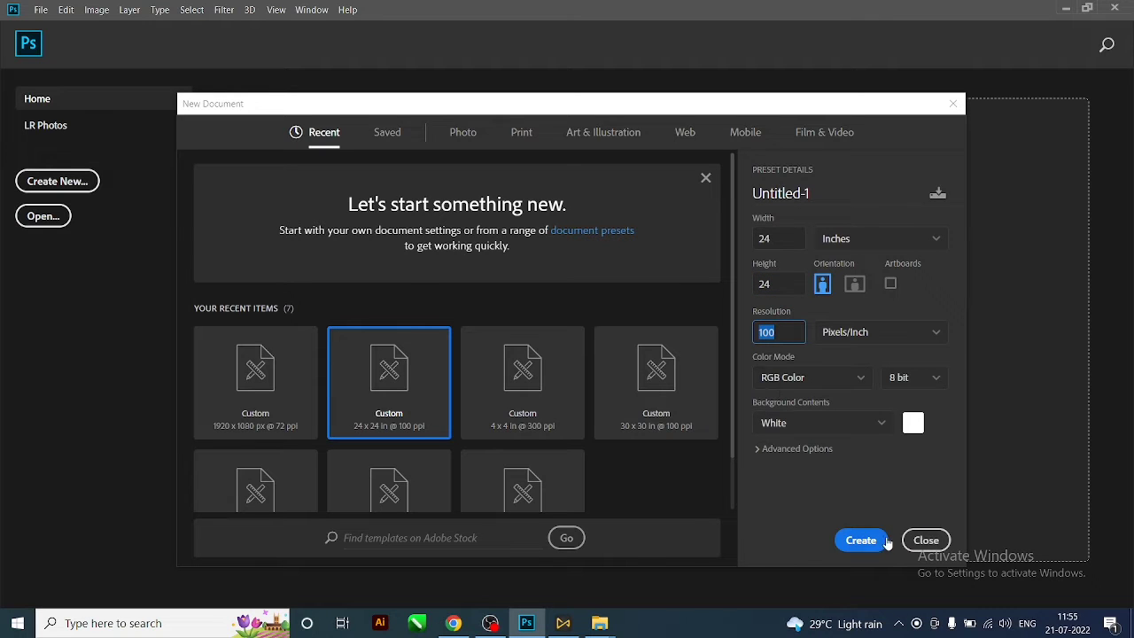
pyautogui.click(860, 541)
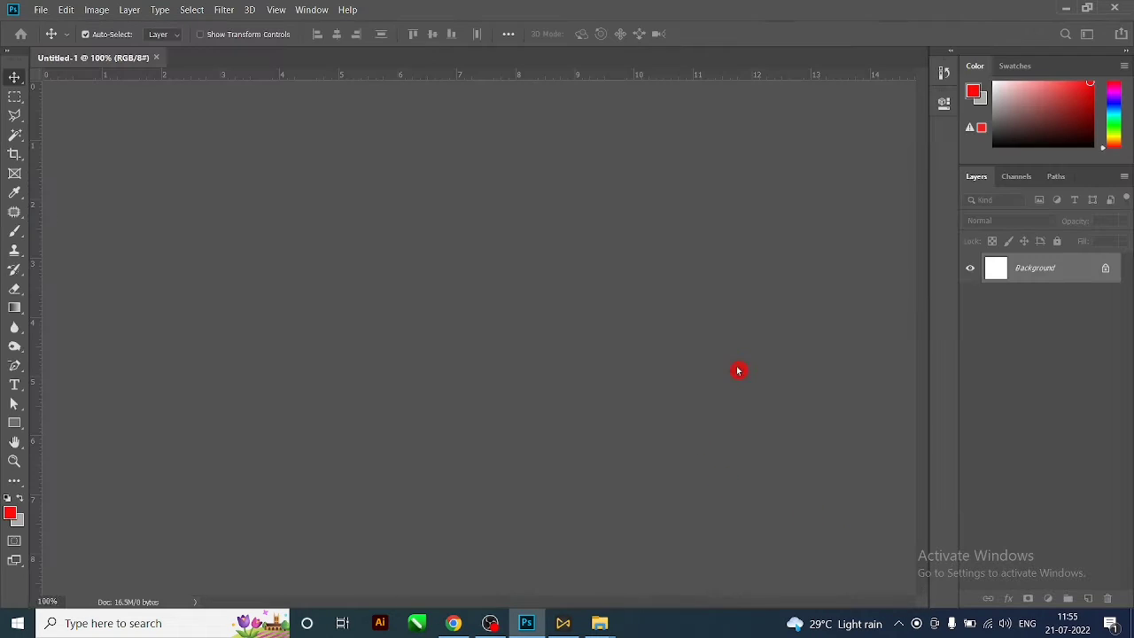
# Set the Rectangular Marquee to a fixed 2 × 2 inch size and place a square selection
pyautogui.hotkey('ctrl', '+')
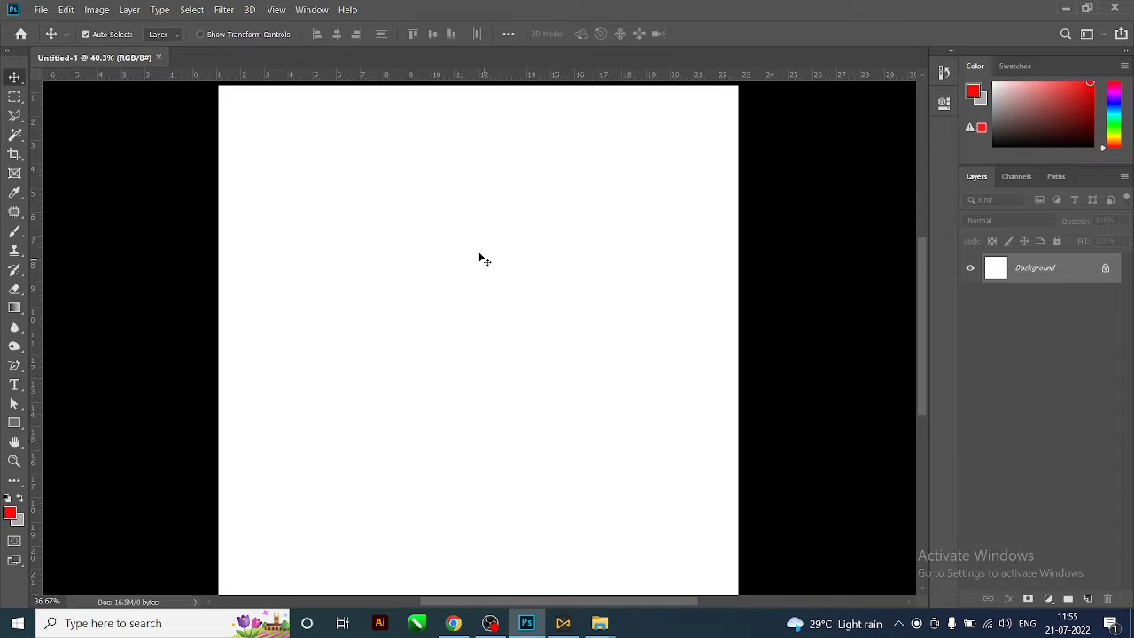
pyautogui.click(15, 97)
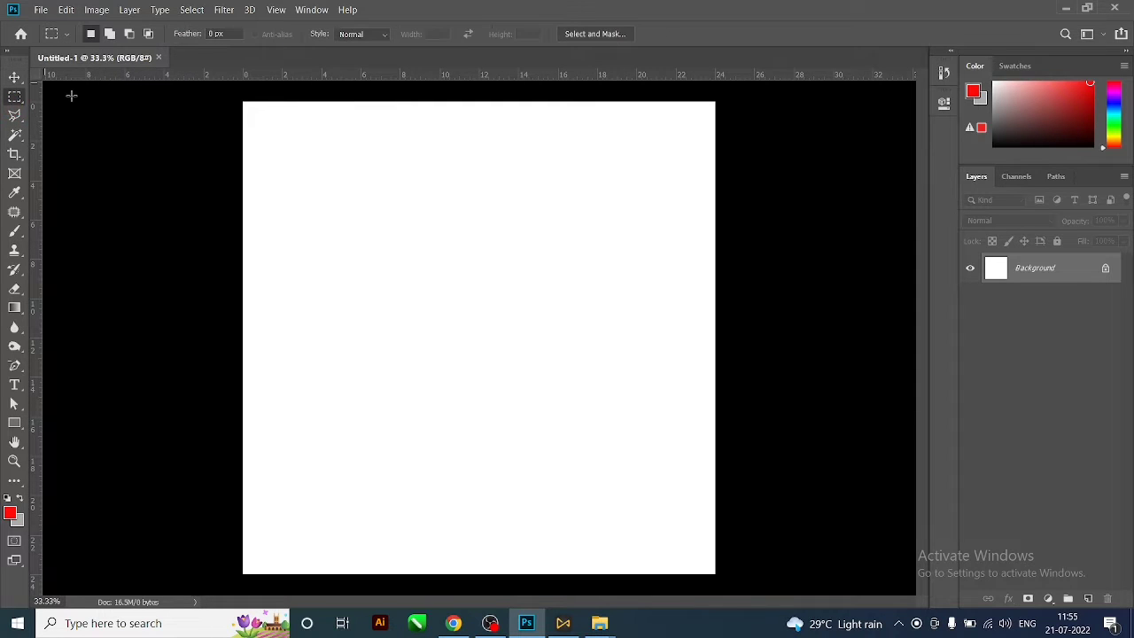
pyautogui.click(338, 38)
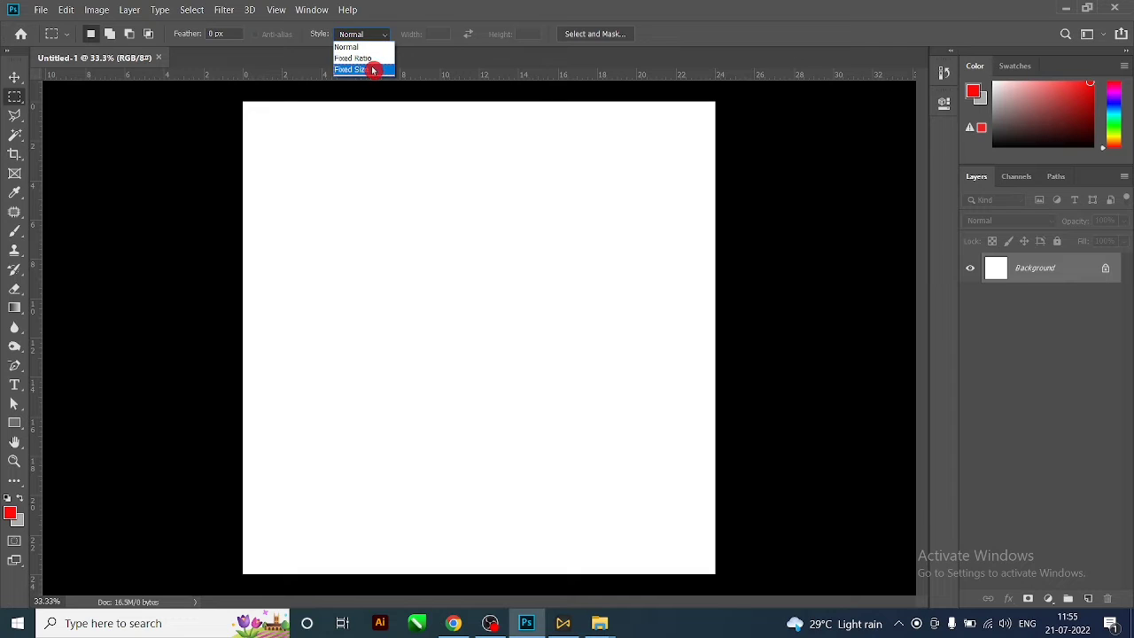
pyautogui.click(372, 70)
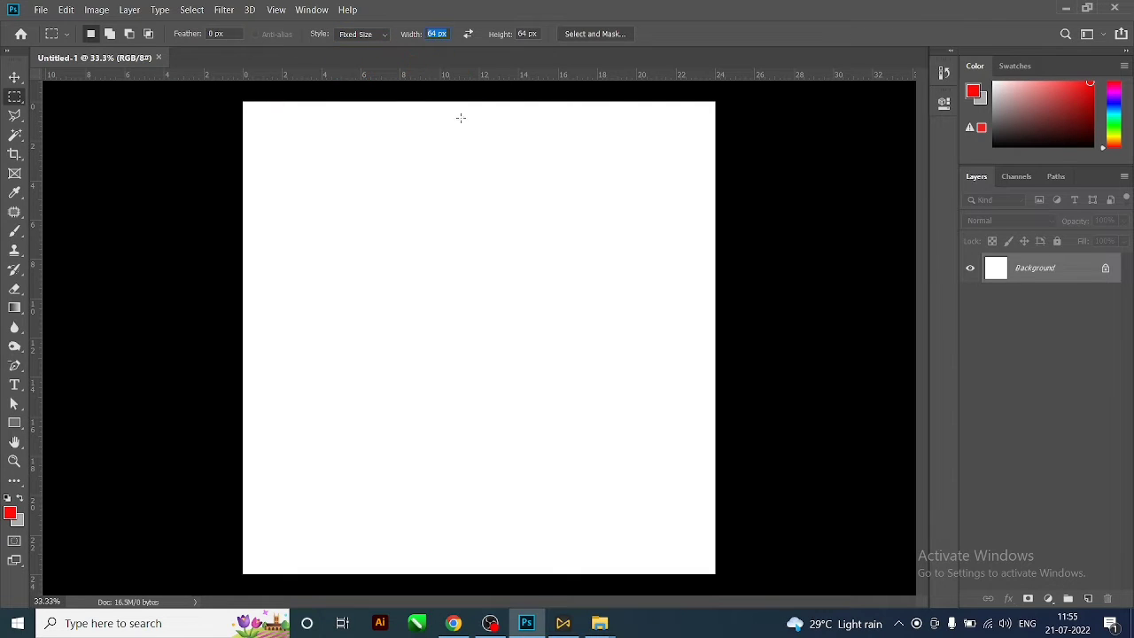
pyautogui.click(454, 75)
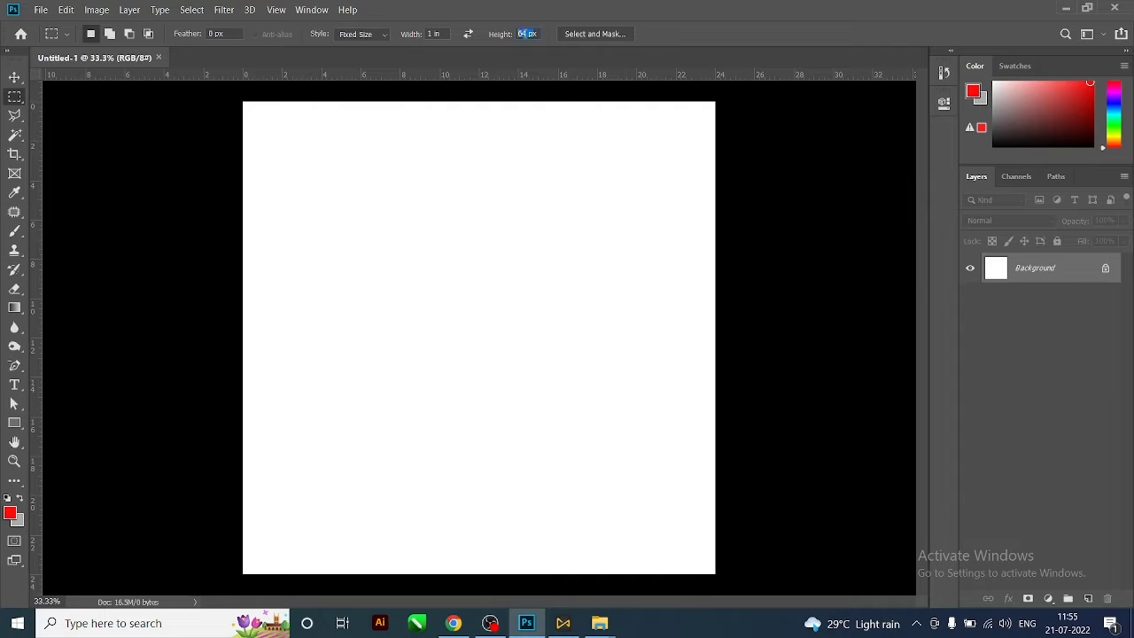
pyautogui.write('1in')
pyautogui.click(437, 229)
pyautogui.click(415, 194)
# Fill the square selection with red on a new empty layer and deselect
pyautogui.click(1087, 599)
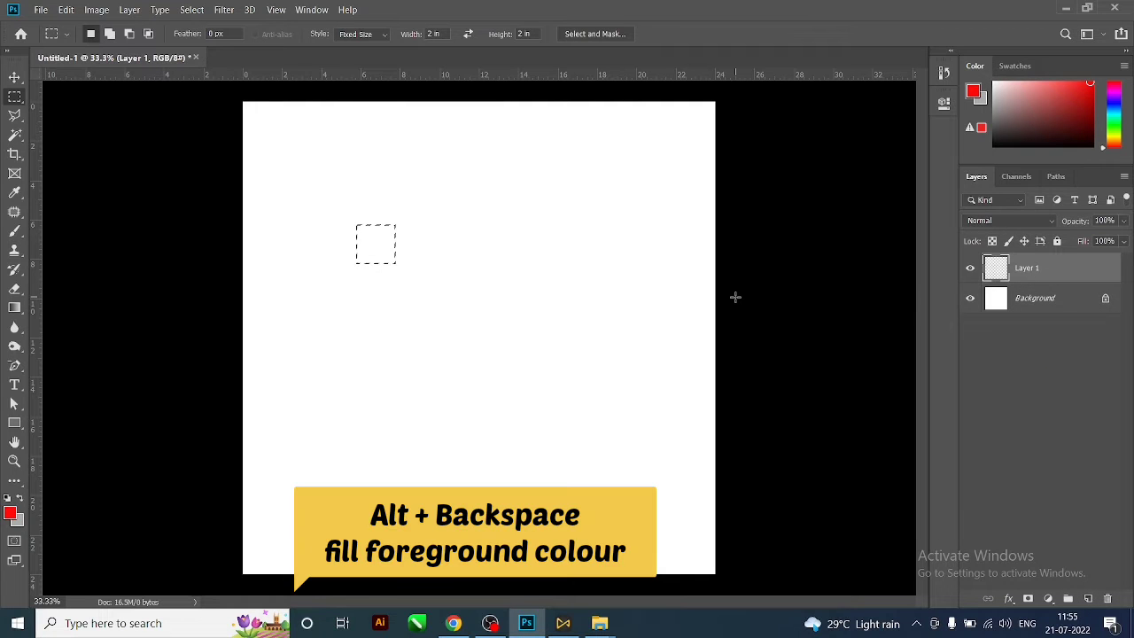
pyautogui.hotkey('alt', 'BackSpace')
pyautogui.hotkey('ctrl', 'd')
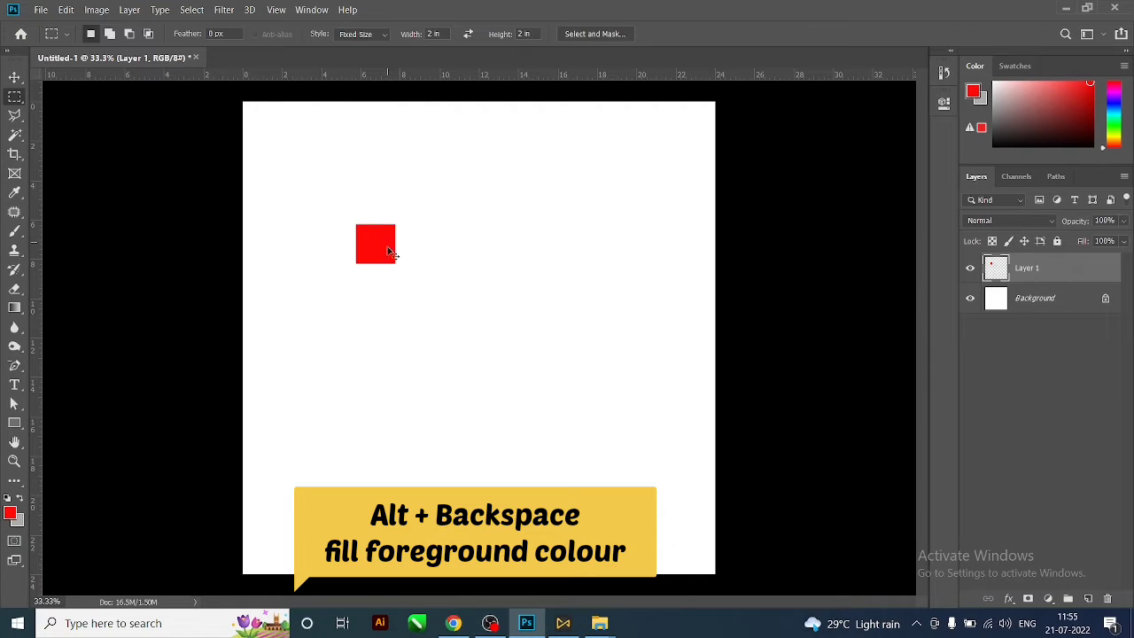
pyautogui.scroll(2, 385, 245)
pyautogui.scroll(-2, 372, 240)
# Move the red square up and to the left, then minimise Photoshop
pyautogui.click(14, 77)
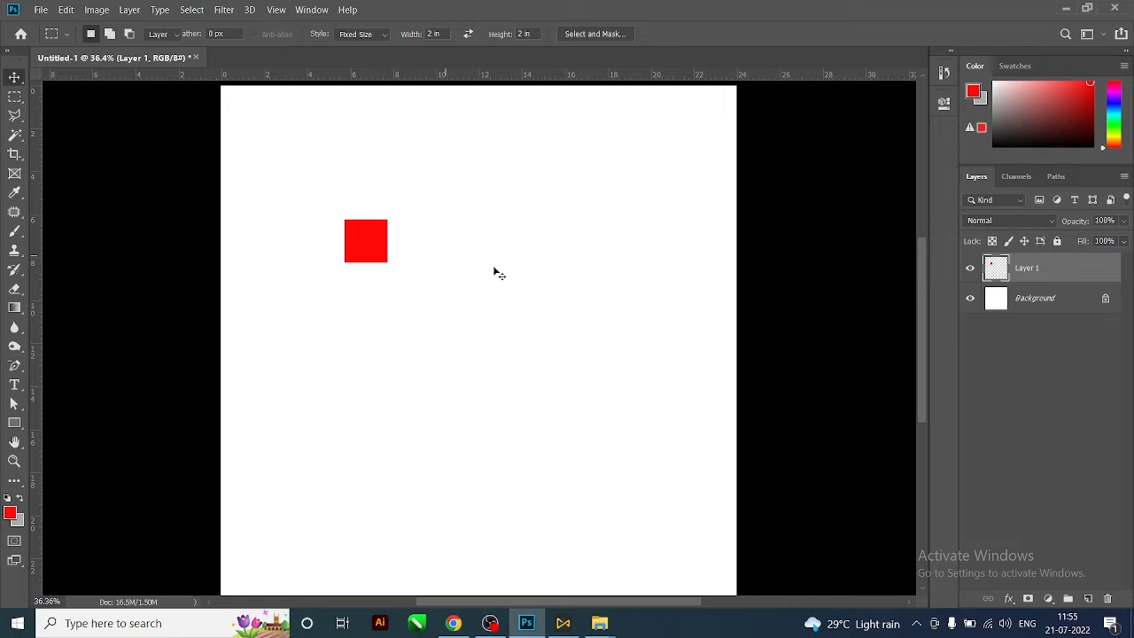
pyautogui.moveTo(369, 243); pyautogui.dragTo(342, 219)
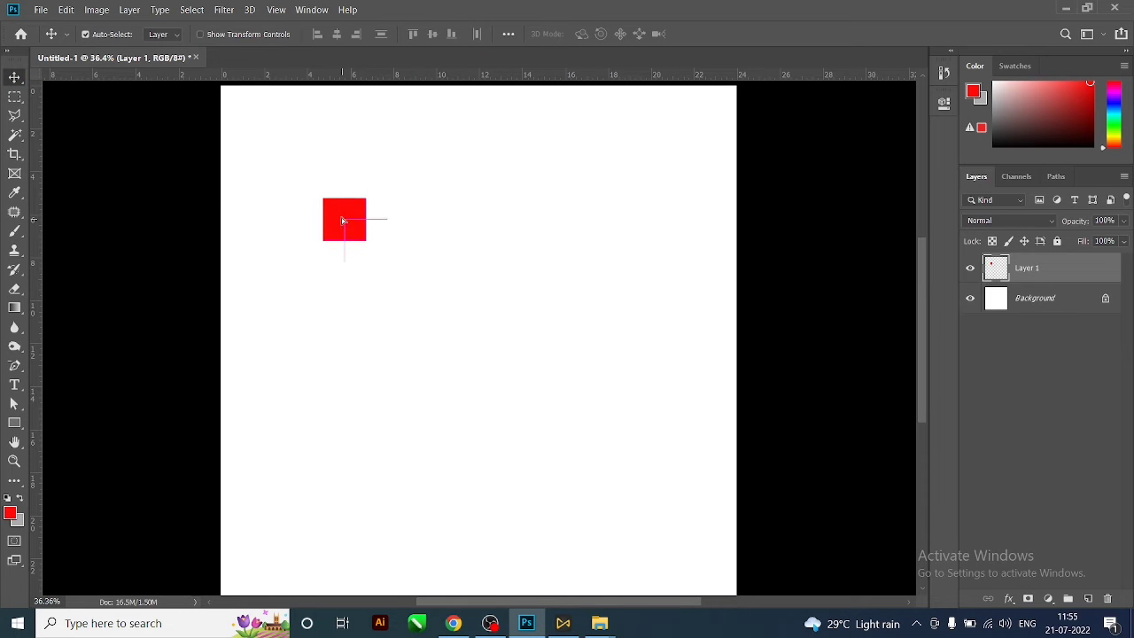
pyautogui.click(1069, 10)
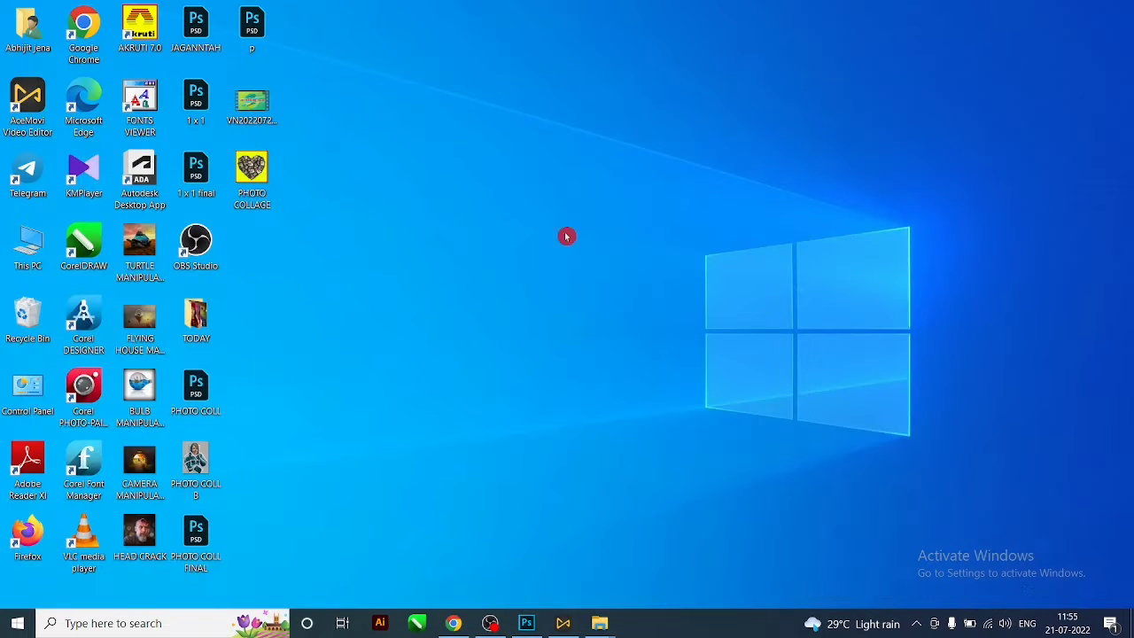
# Open the TODAY folder and drag the f0ebefdc girl-on-swing photo into the Photoshop document
pyautogui.doubleClick(197, 323)
pyautogui.click(1006, 28)
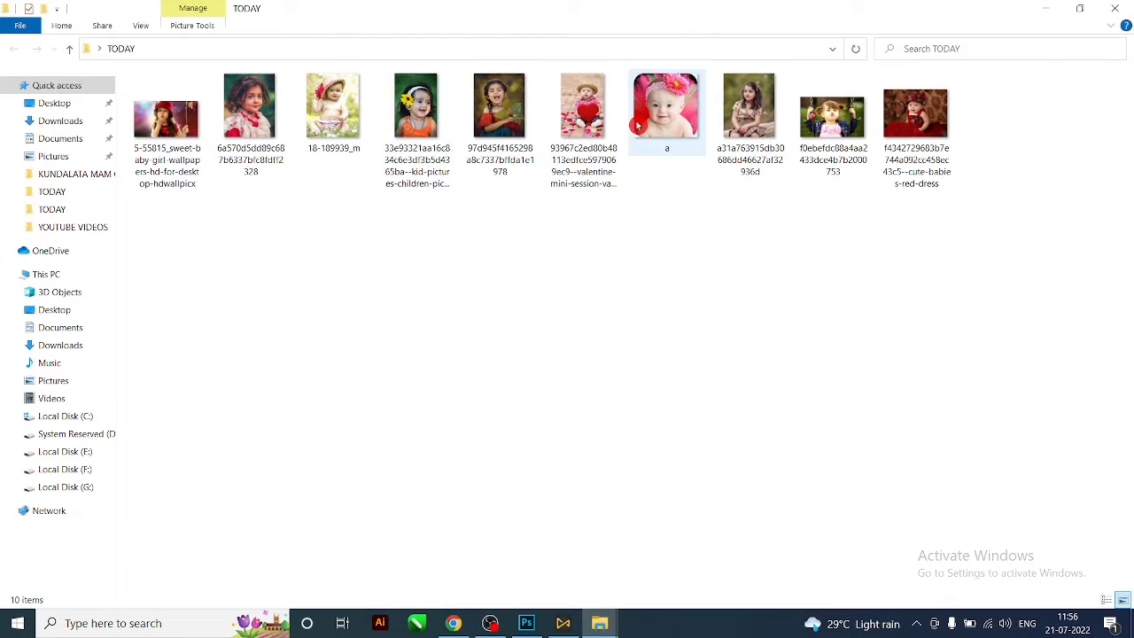
pyautogui.moveTo(835, 124)
pyautogui.mouseDown()
pyautogui.moveTo(641, 379)
pyautogui.moveTo(482, 279)
pyautogui.mouseUp()
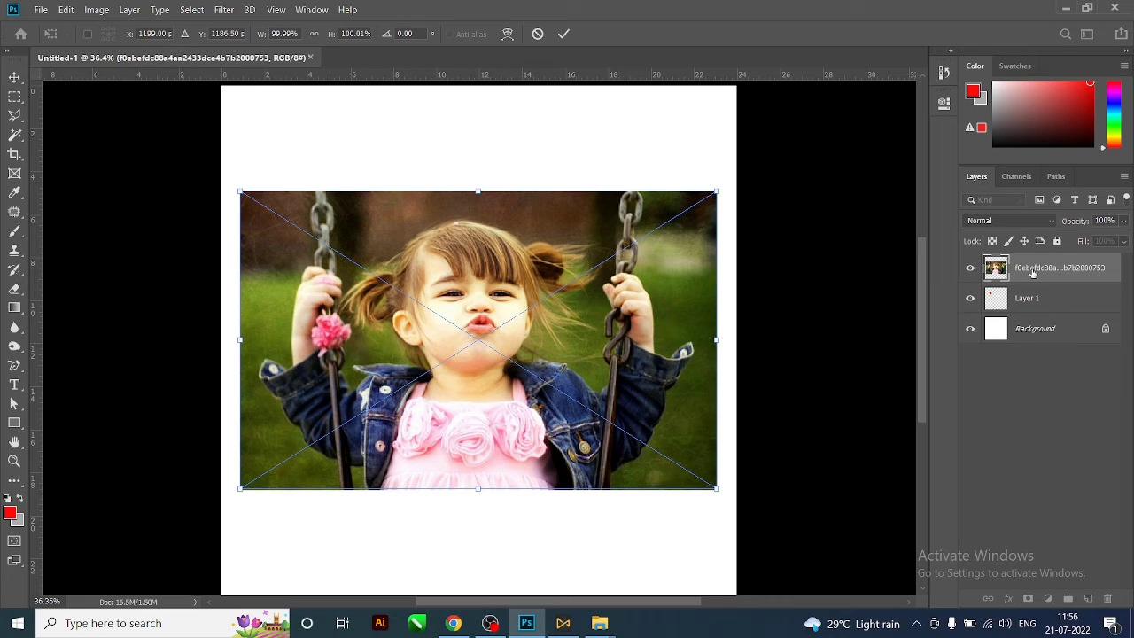
# Commit the girl photo, clip it to the red square, and scale it to fit inside
pyautogui.press('Return')
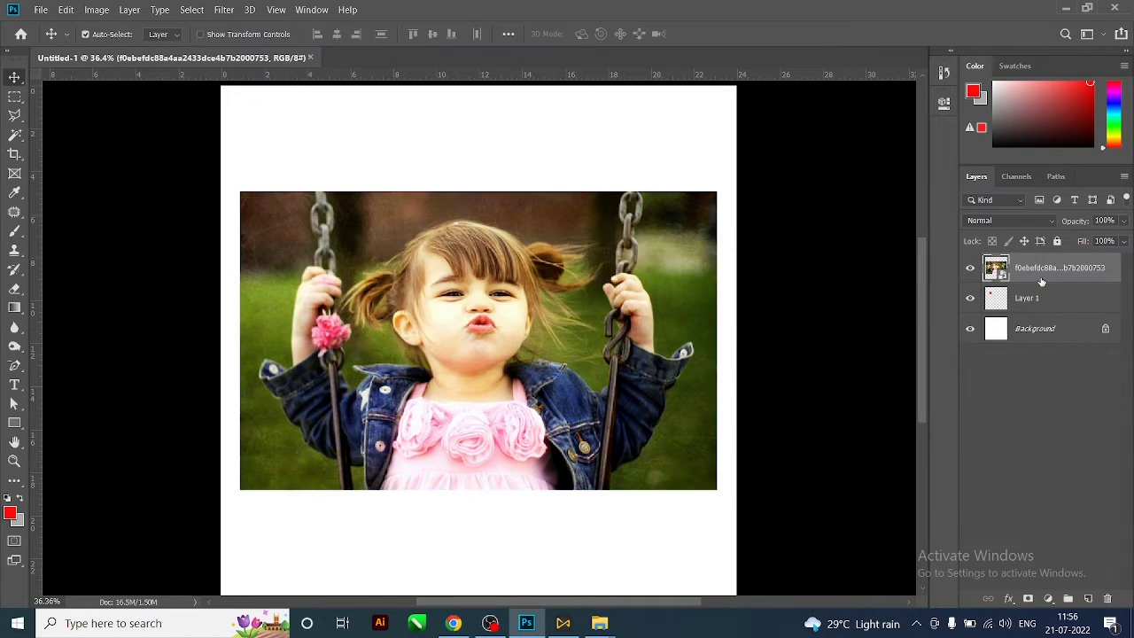
pyautogui.rightClick(1055, 266)
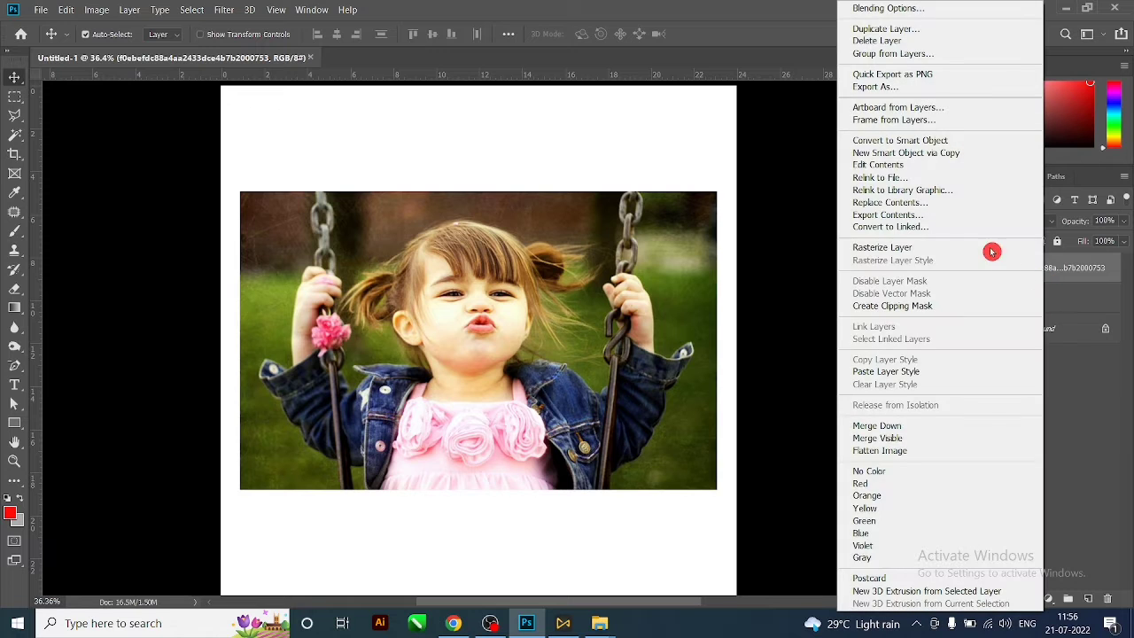
pyautogui.click(904, 306)
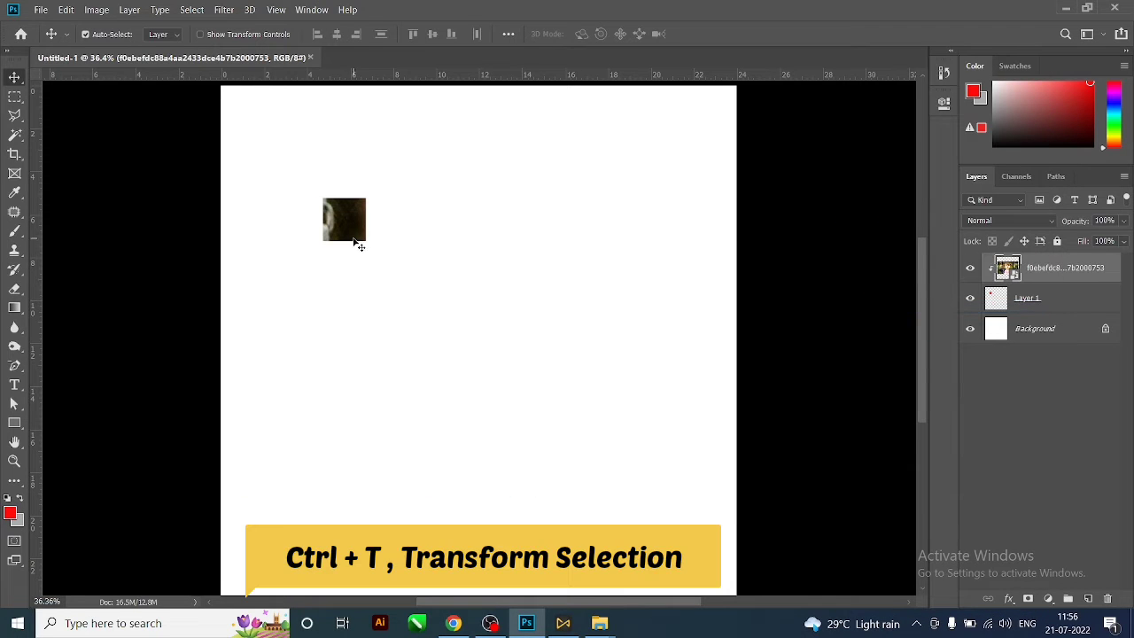
pyautogui.hotkey('ctrl', 't')
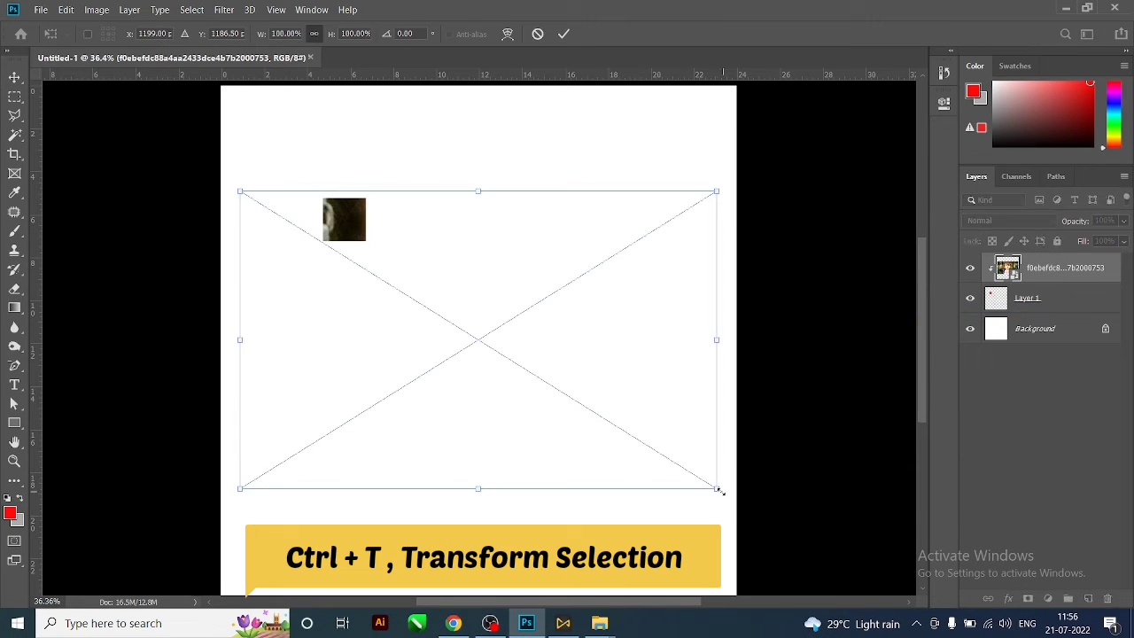
pyautogui.moveTo(718, 491); pyautogui.dragTo(521, 361)
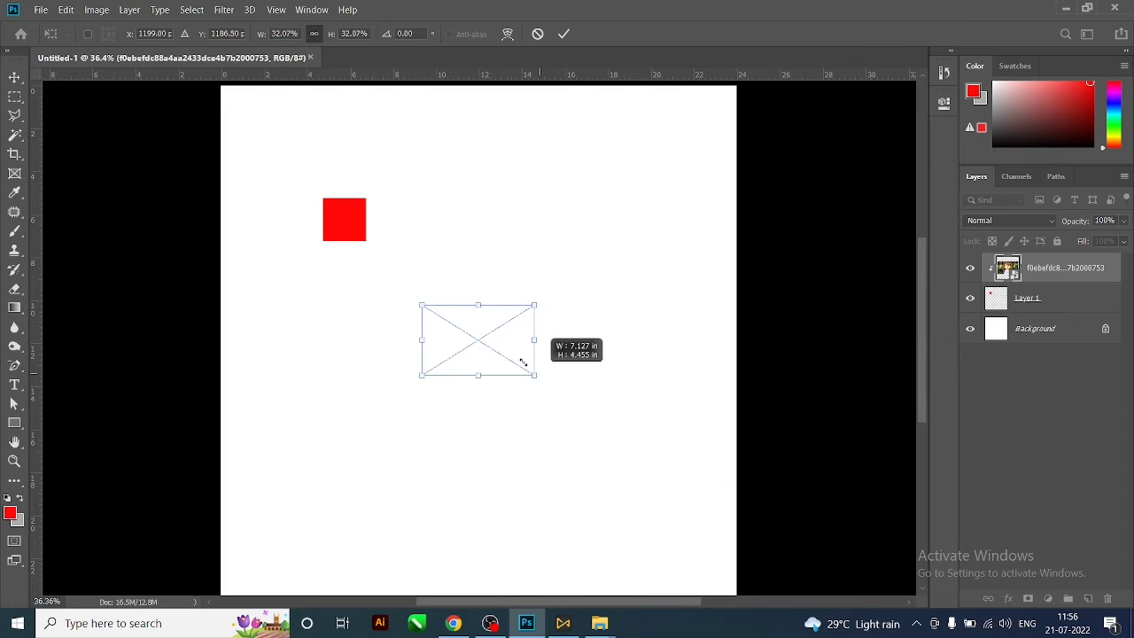
pyautogui.moveTo(500, 342); pyautogui.dragTo(362, 216)
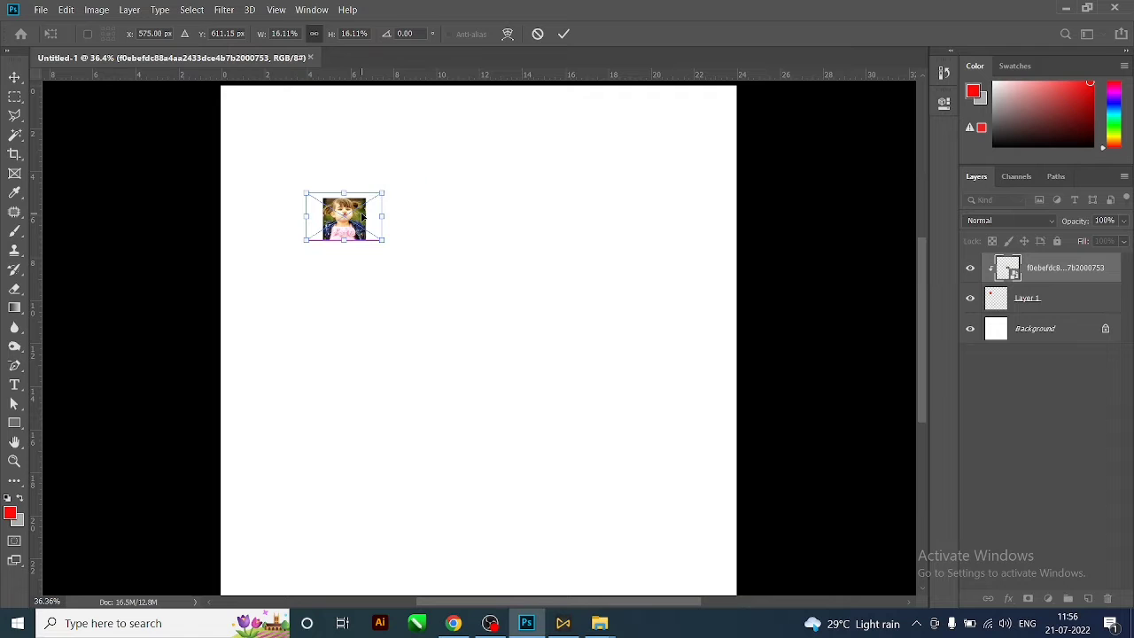
pyautogui.press('Return')
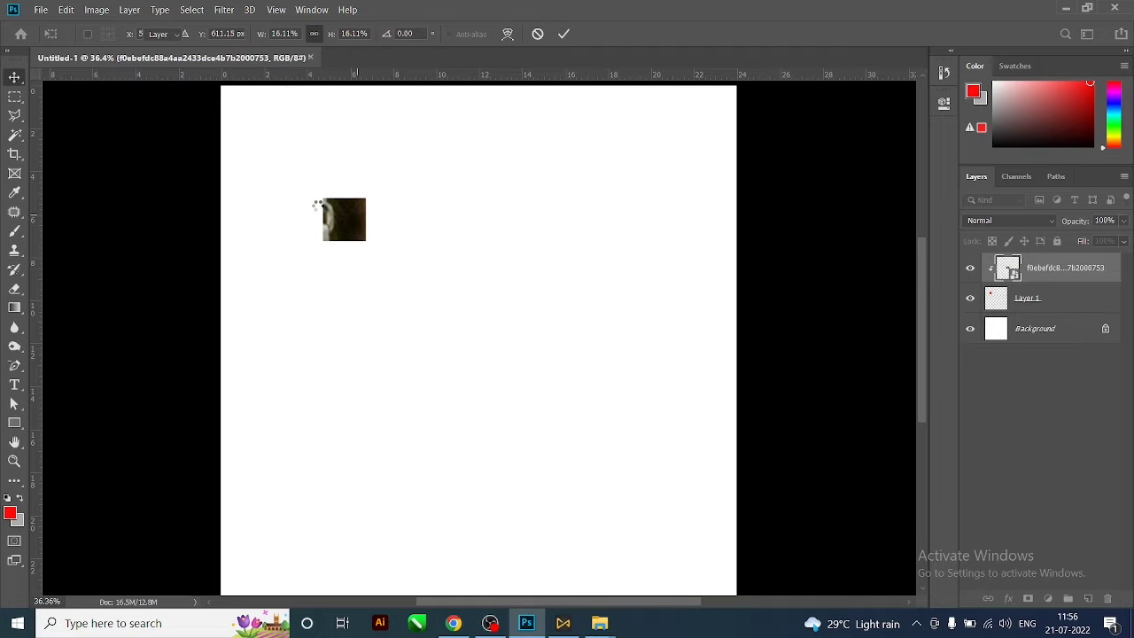
pyautogui.scroll(5, 316, 206)
pyautogui.press('v')
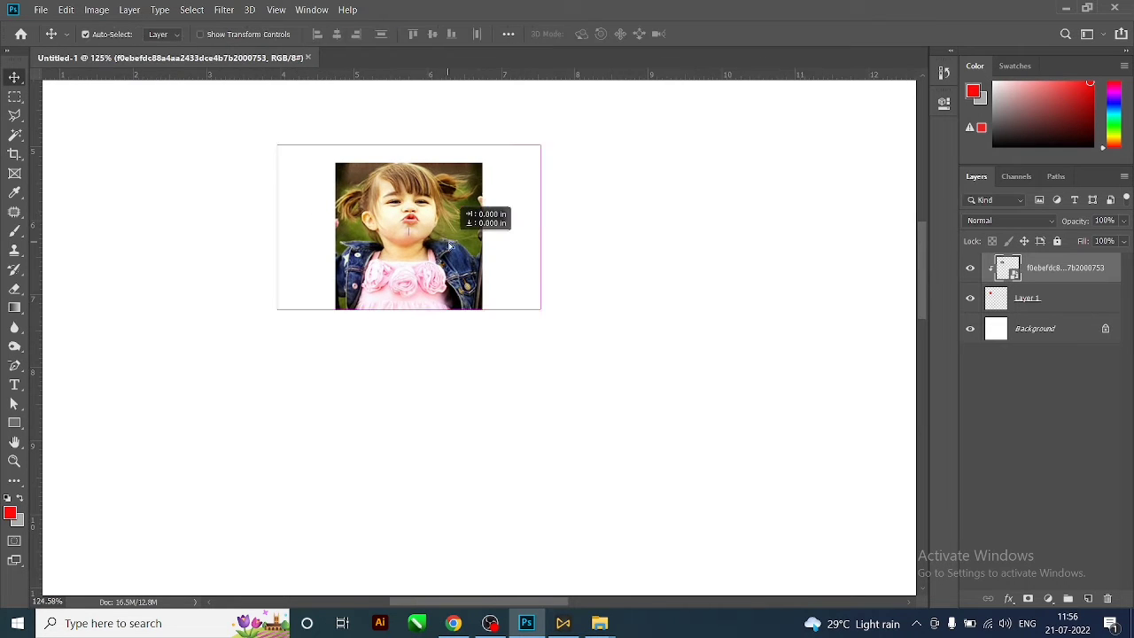
pyautogui.moveTo(425, 226); pyautogui.dragTo(436, 240)
# Alt-drag the framed photo to place a duplicate tile to its right, selecting the copied photo
pyautogui.scroll(-3, 463, 242)
pyautogui.scroll(-3, 470, 245)
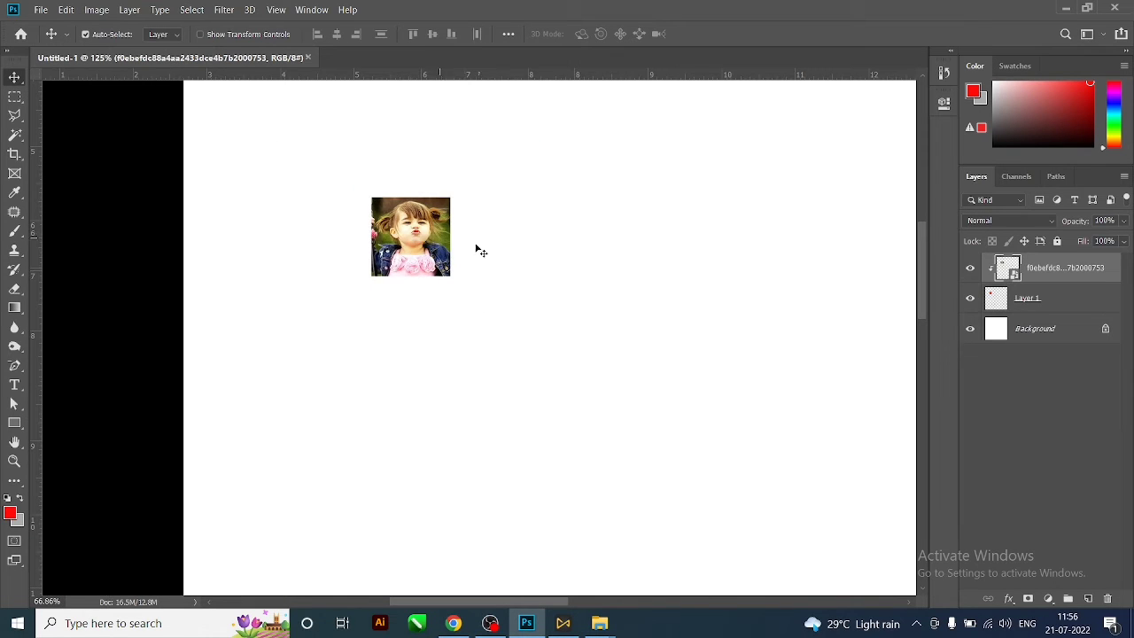
pyautogui.scroll(-1, 476, 249)
pyautogui.keyDown('shift'); pyautogui.click(1063, 299); pyautogui.keyUp('shift')
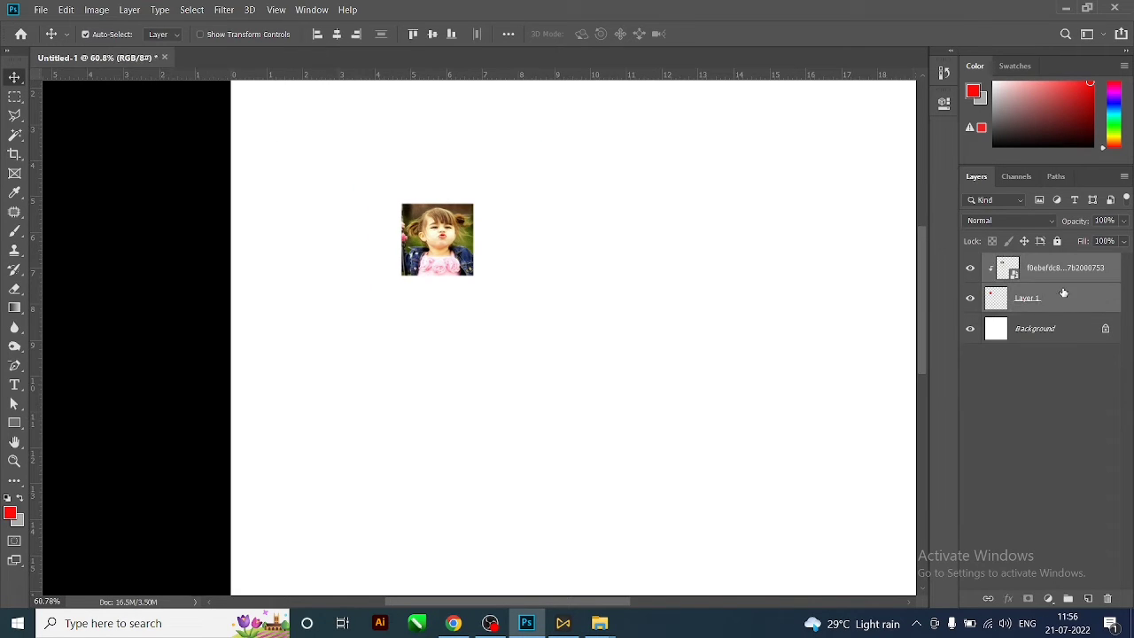
pyautogui.moveTo(454, 261)
pyautogui.mouseDown()
pyautogui.moveTo(538, 260)
pyautogui.moveTo(527, 264)
pyautogui.mouseUp()
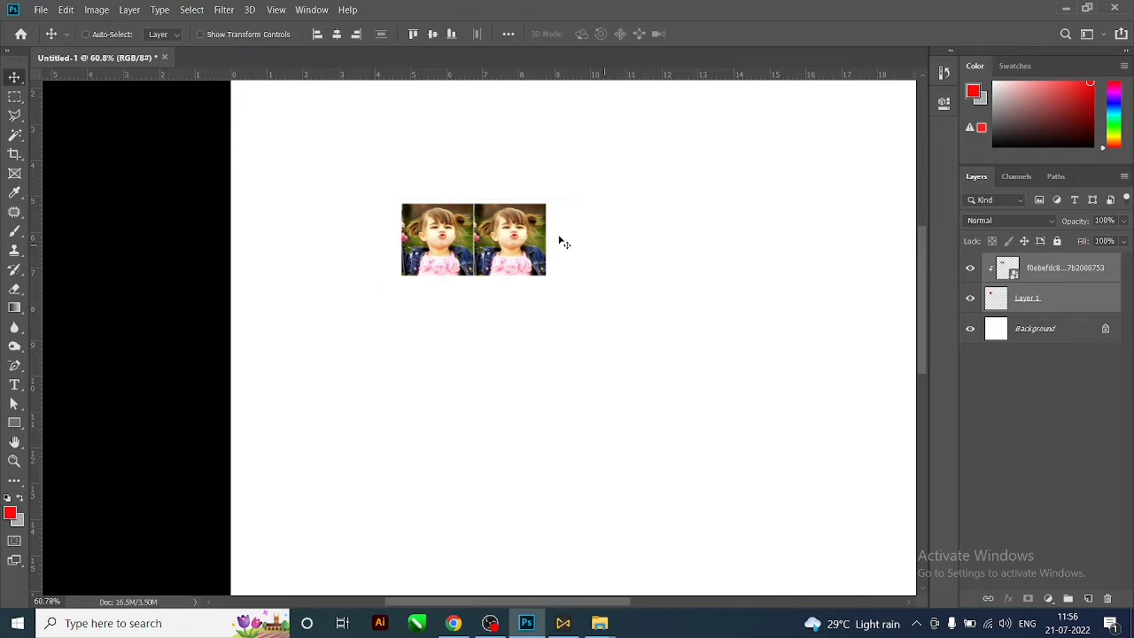
pyautogui.scroll(1, 553, 239)
pyautogui.click(1060, 268)
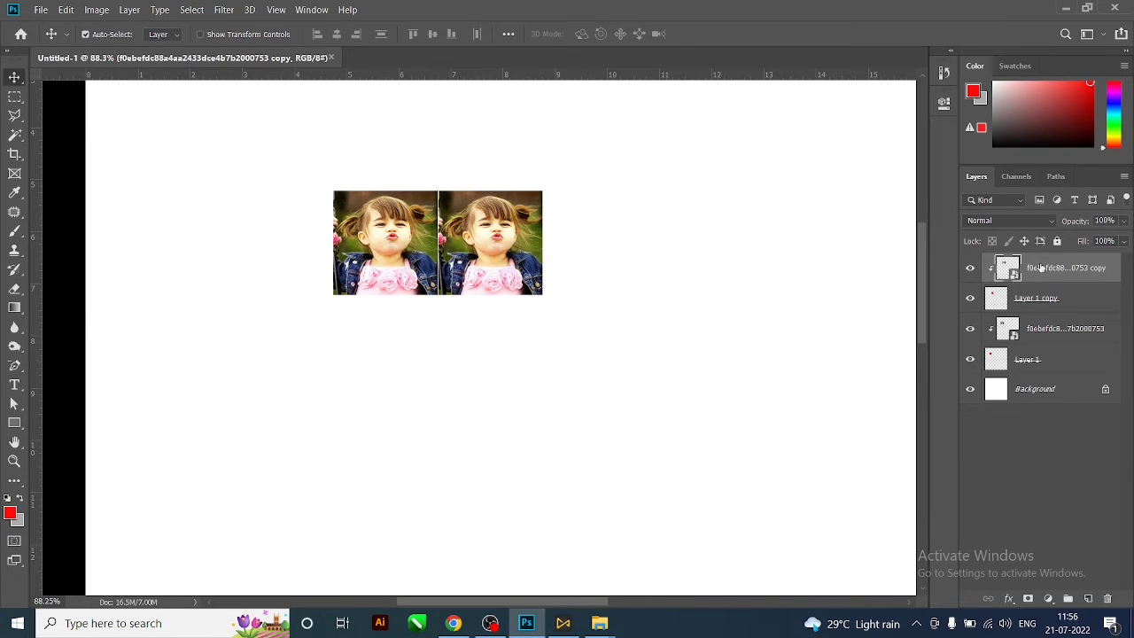
# Delete the copied photo layer, leaving the red frame, and drag in the red-hat girl photo
pyautogui.press('Delete')
pyautogui.click(1070, 11)
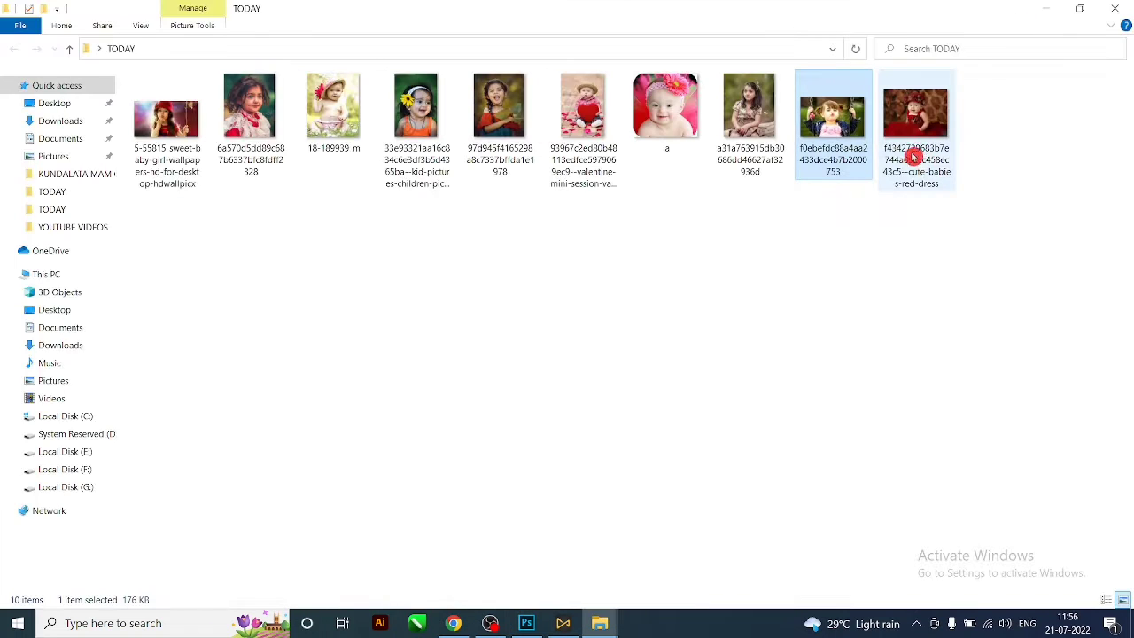
pyautogui.moveTo(920, 142); pyautogui.dragTo(699, 447)
pyautogui.moveTo(166, 124)
pyautogui.mouseDown()
pyautogui.moveTo(514, 536)
pyautogui.moveTo(509, 319)
pyautogui.mouseUp()
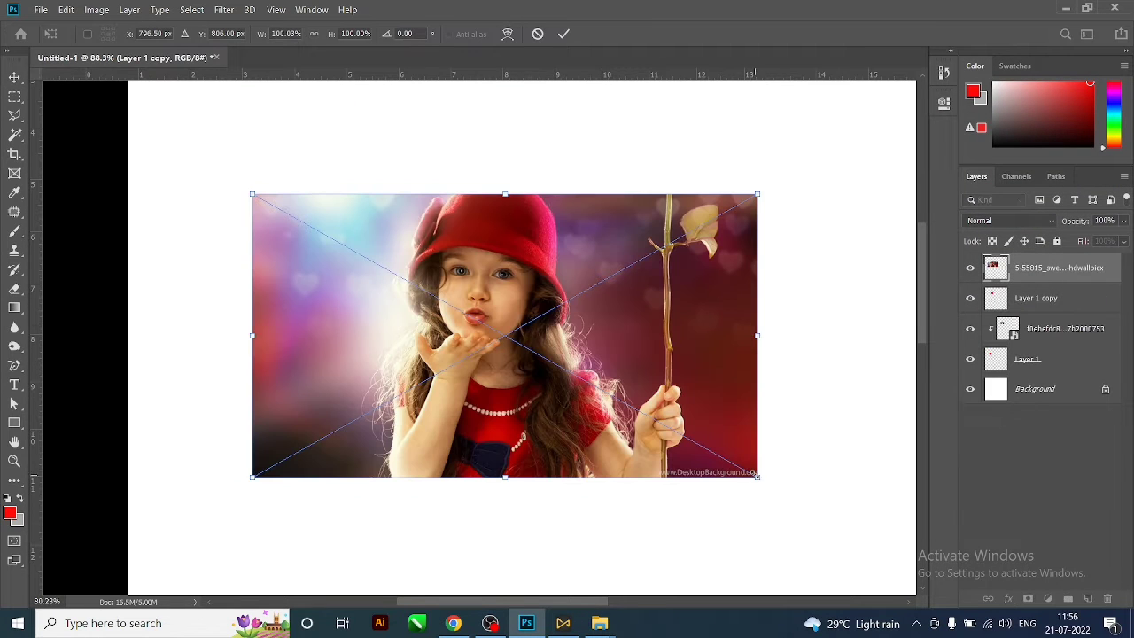
# Scale the red-hat photo, clip it to the second red square, and fit it inside
pyautogui.moveTo(706, 447)
pyautogui.mouseDown()
pyautogui.moveTo(573, 365)
pyautogui.moveTo(589, 383)
pyautogui.mouseUp()
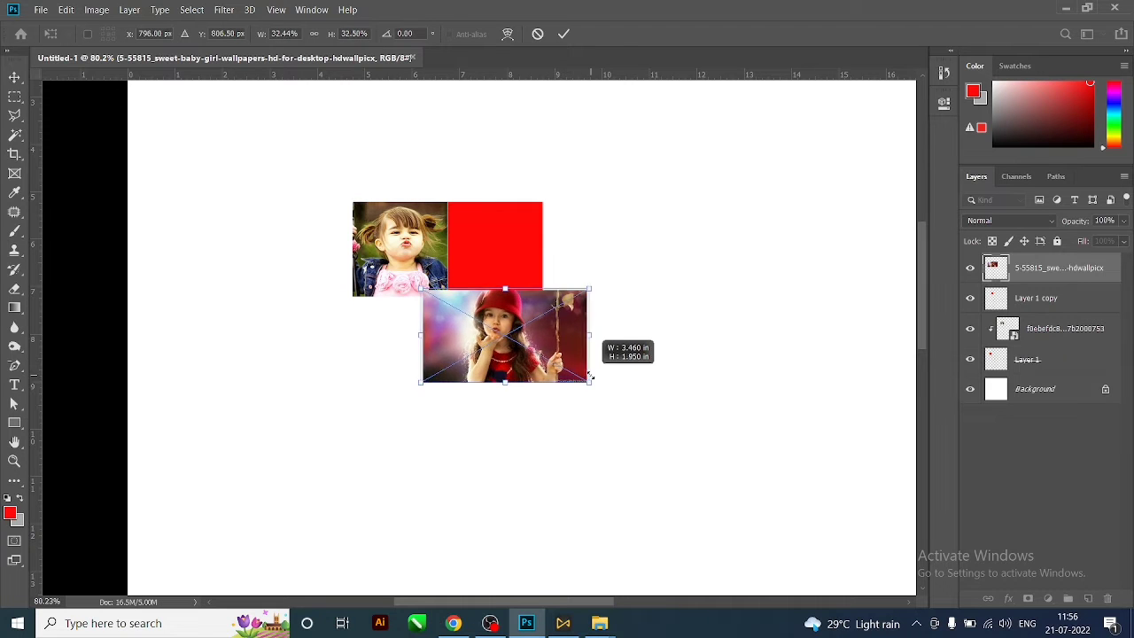
pyautogui.doubleClick(565, 342)
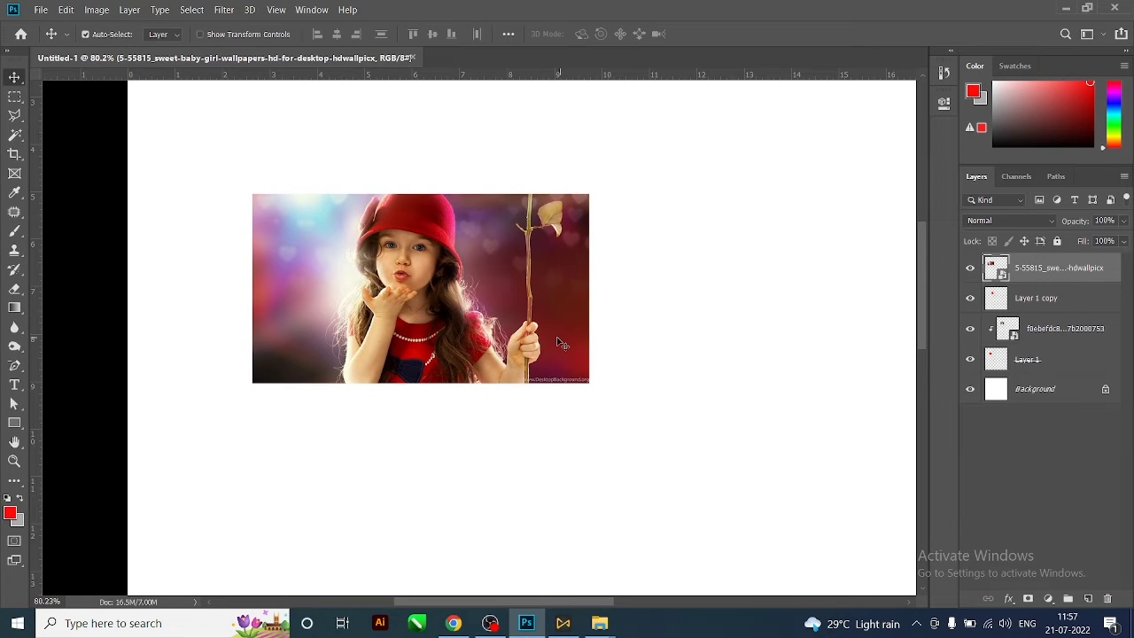
pyautogui.rightClick(1026, 261)
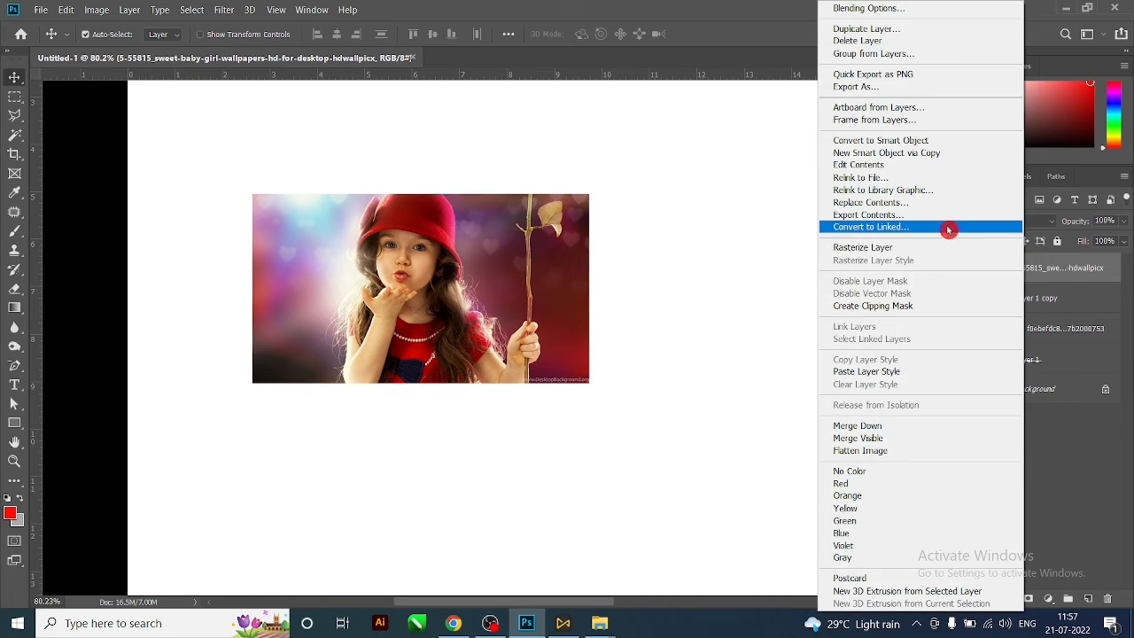
pyautogui.click(897, 307)
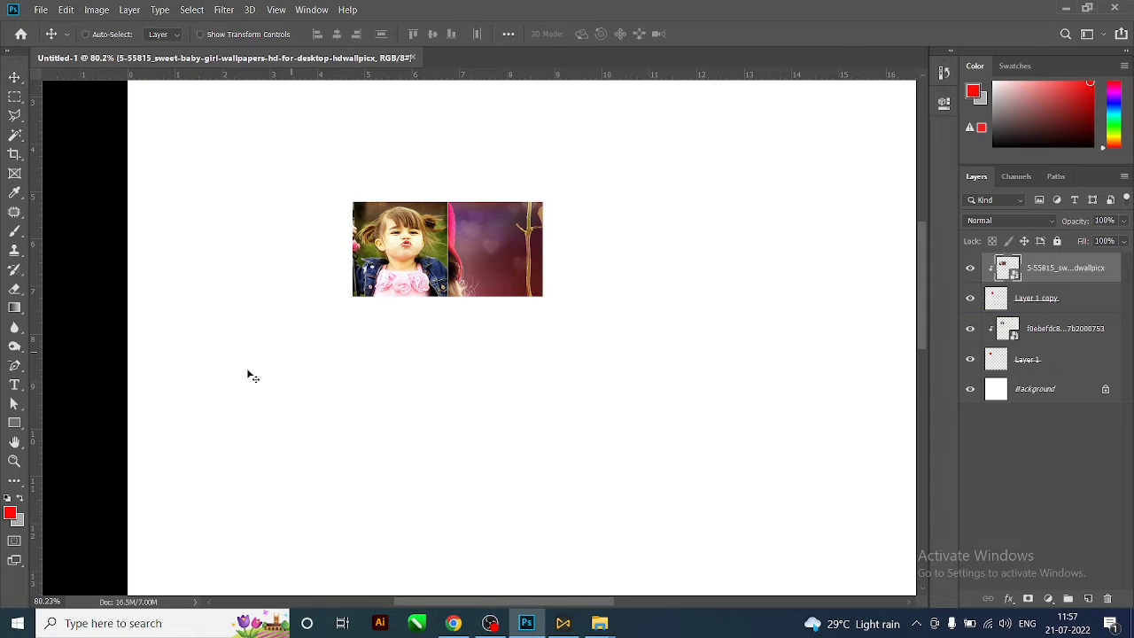
pyautogui.hotkey('ctrl', 't')
pyautogui.moveTo(250, 381)
pyautogui.mouseDown()
pyautogui.moveTo(458, 283)
pyautogui.moveTo(507, 303)
pyautogui.mouseUp()
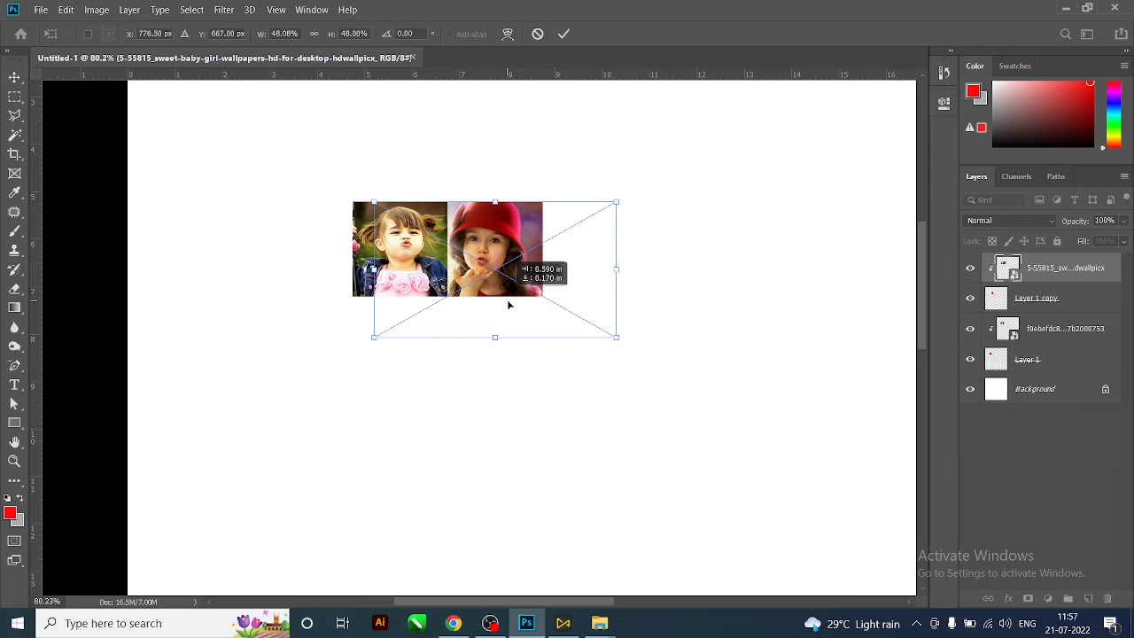
pyautogui.moveTo(617, 336); pyautogui.dragTo(591, 319)
pyautogui.moveTo(525, 305); pyautogui.dragTo(513, 286)
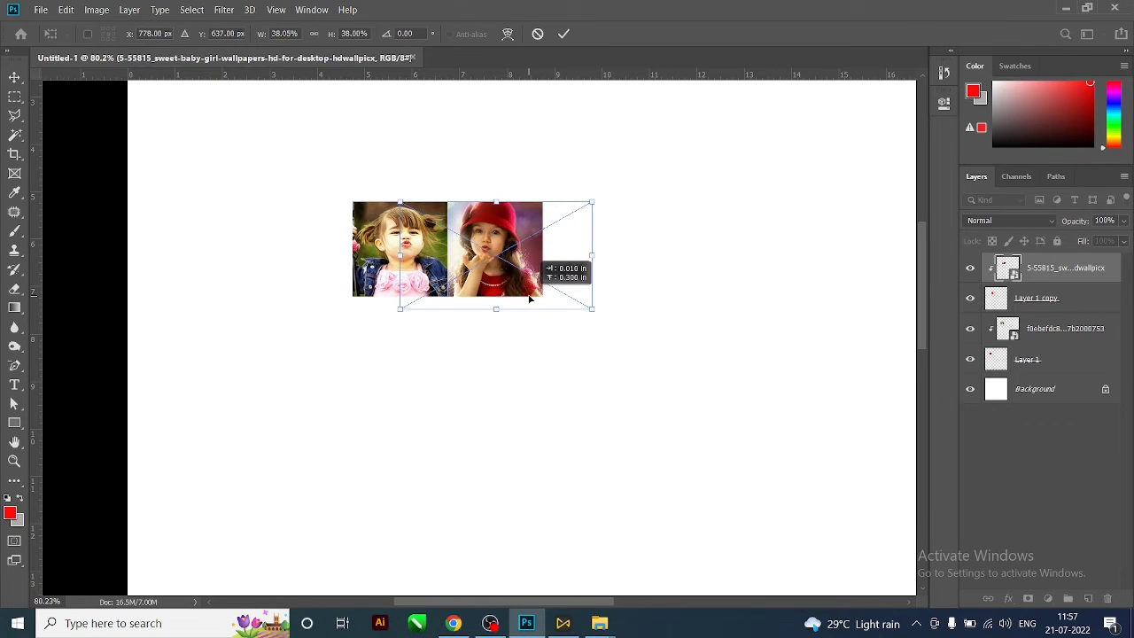
pyautogui.press('Return')
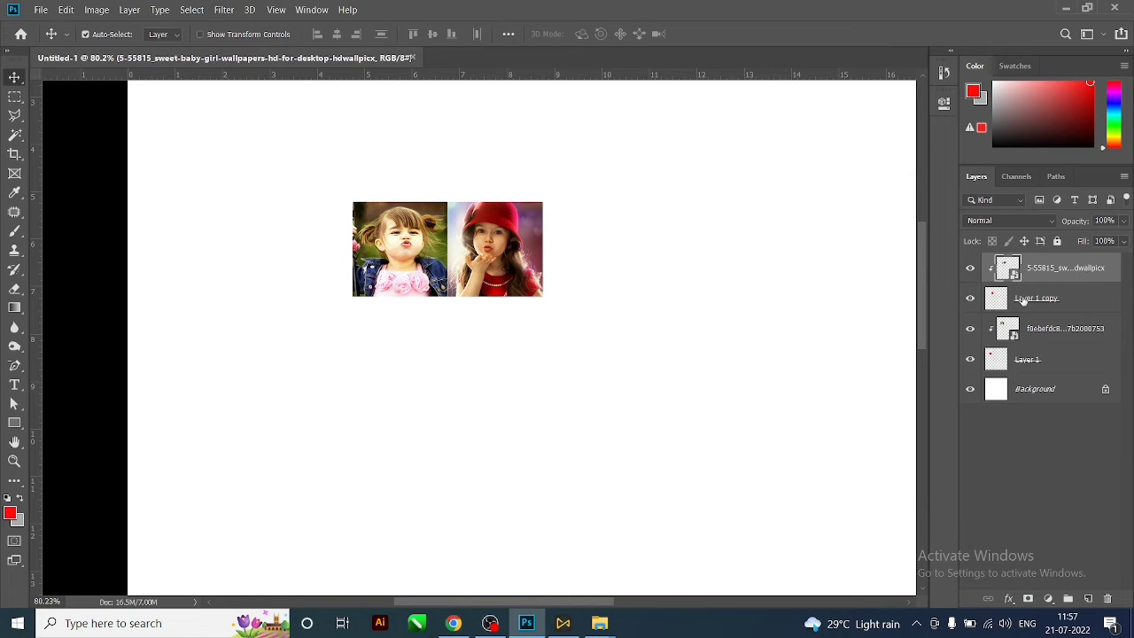
# Duplicate the second tile to the right and delete the copied photo, leaving an empty third frame
pyautogui.click(1069, 308)
pyautogui.moveTo(492, 270); pyautogui.dragTo(587, 273)
pyautogui.scroll(1, 552, 206)
pyautogui.scroll(1, 552, 206)
pyautogui.scroll(2, 552, 205)
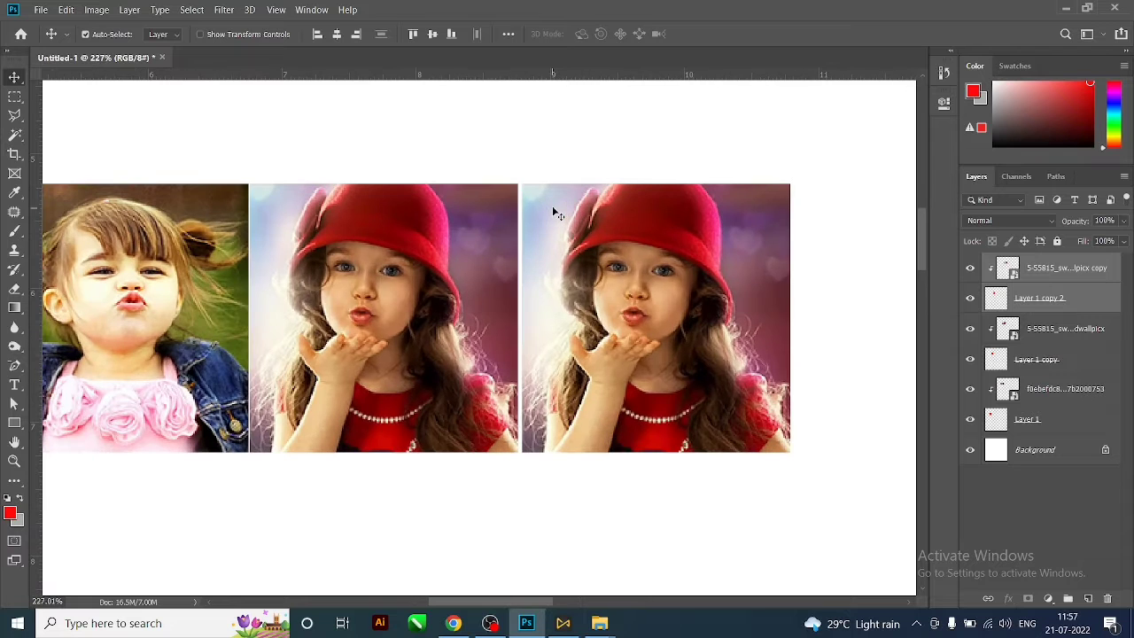
pyautogui.scroll(-2, 532, 255)
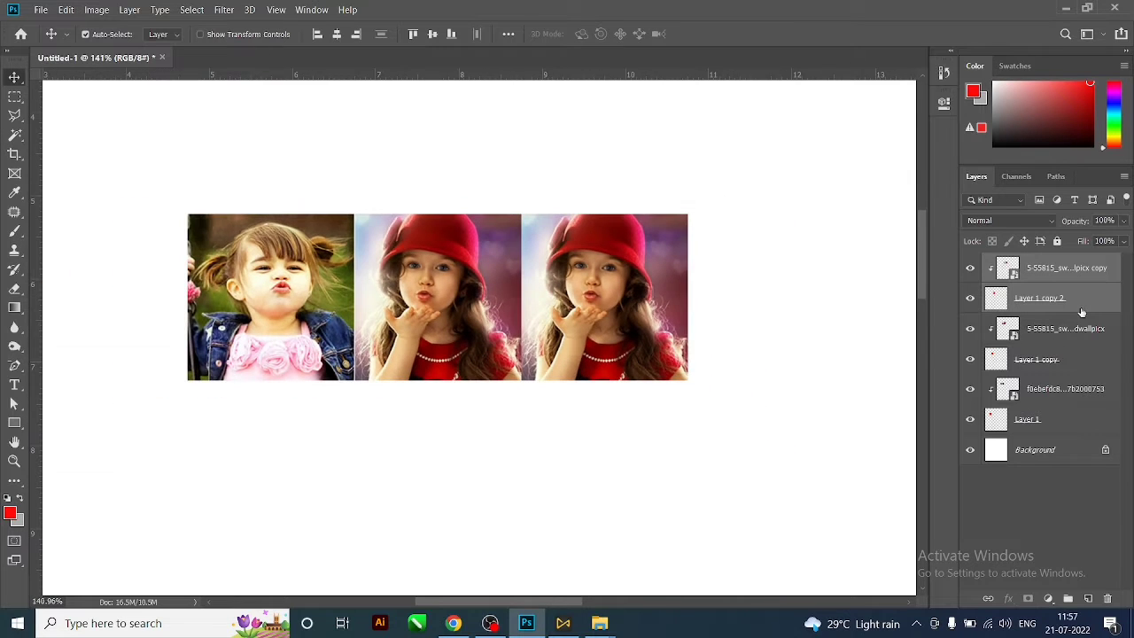
pyautogui.click(1054, 278)
pyautogui.moveTo(1052, 298); pyautogui.dragTo(1047, 266)
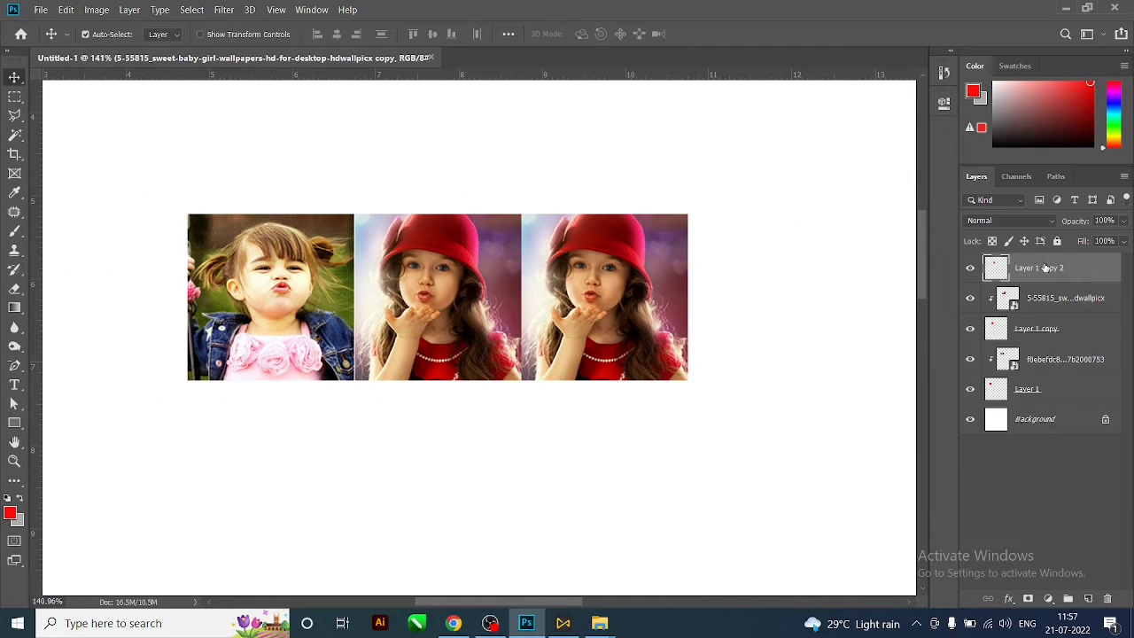
# Bring in the laughing-girl photo, scale it to about a quarter, and move it over the empty square
pyautogui.click(1066, 8)
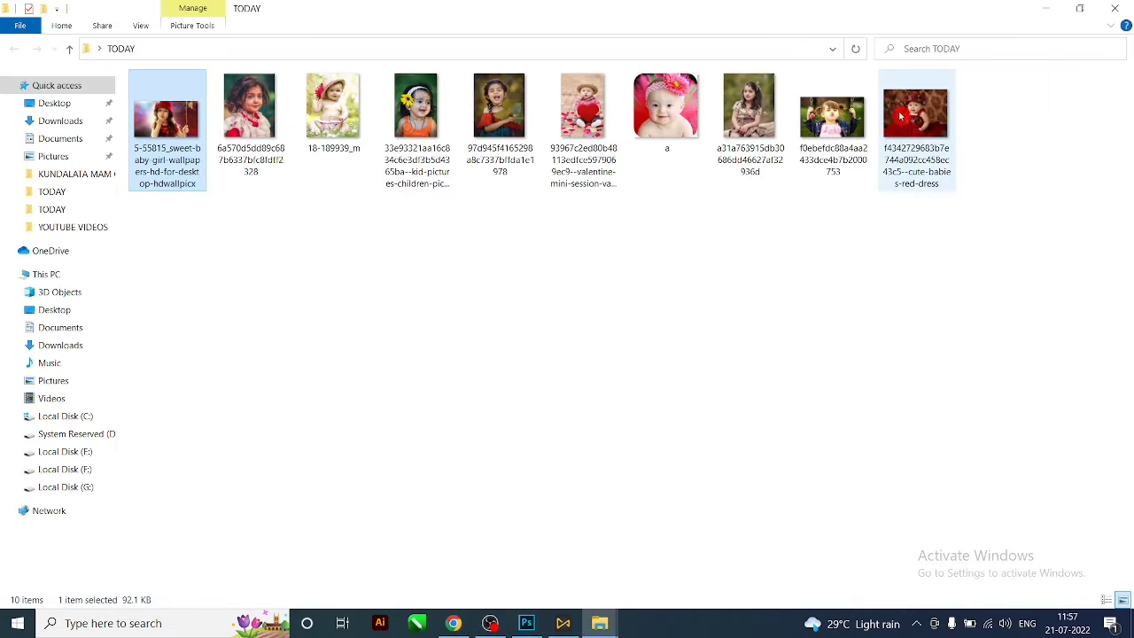
pyautogui.moveTo(511, 123); pyautogui.dragTo(584, 581)
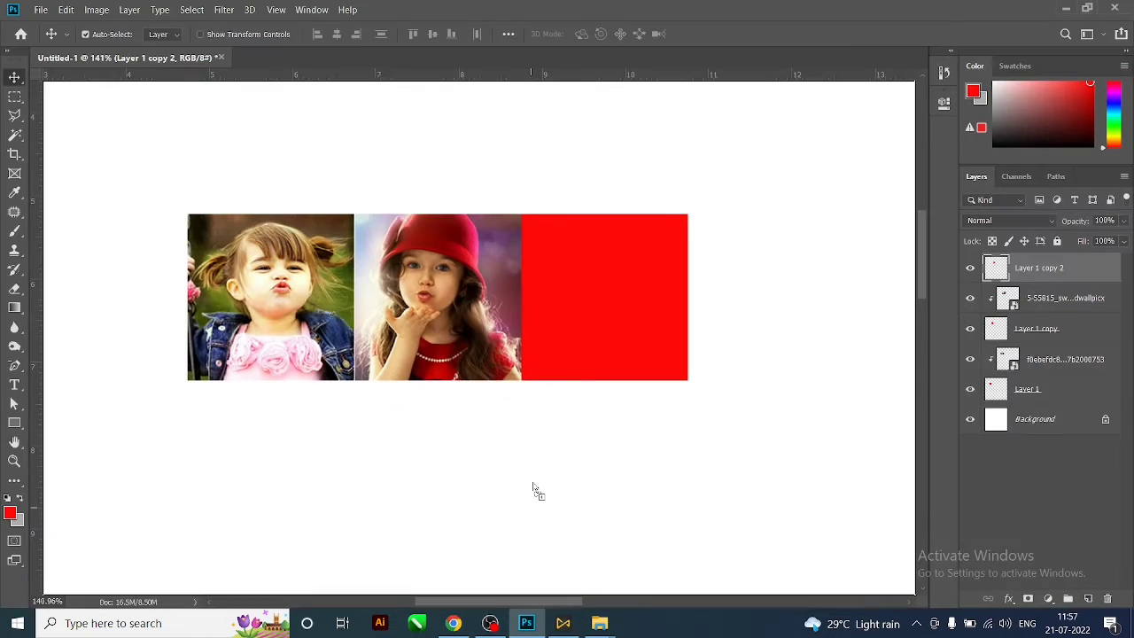
pyautogui.moveTo(584, 582); pyautogui.dragTo(532, 467)
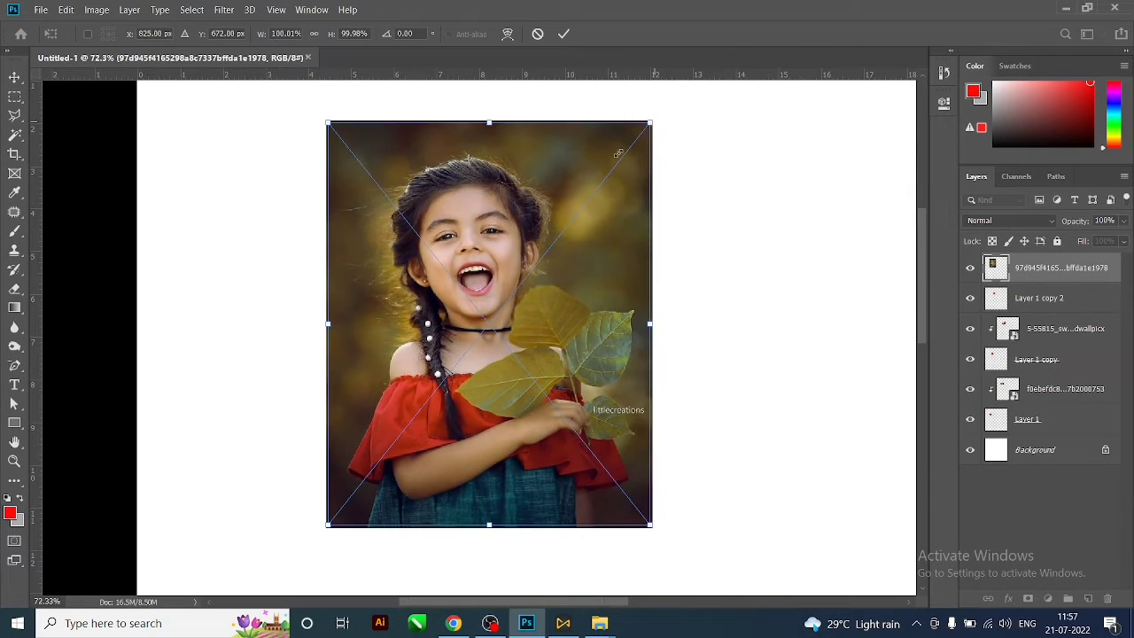
pyautogui.moveTo(666, 130); pyautogui.dragTo(523, 264)
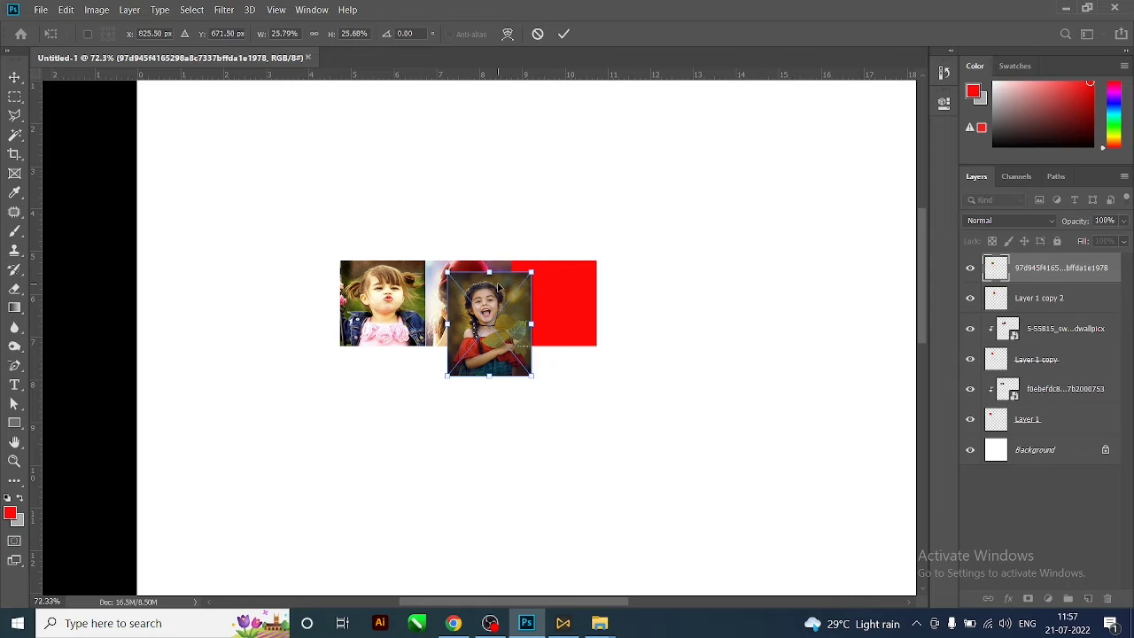
pyautogui.press('Return')
pyautogui.moveTo(504, 309); pyautogui.dragTo(567, 306)
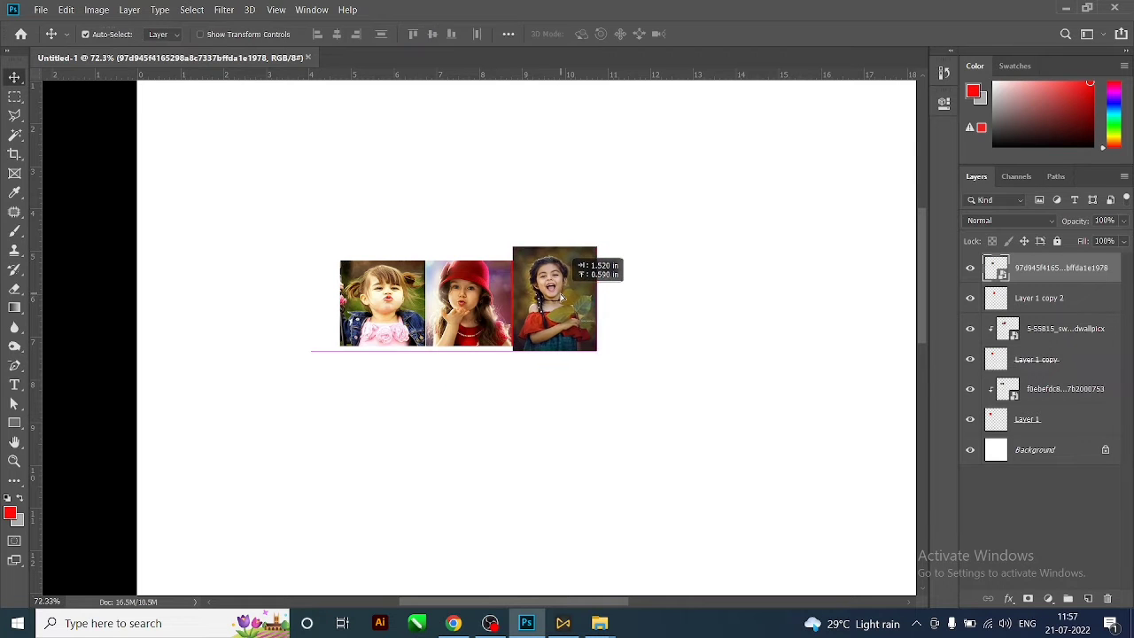
# Clip the laughing-girl photo to the third red square and enlarge it slightly to fill the frame
pyautogui.rightClick(1080, 278)
pyautogui.click(941, 305)
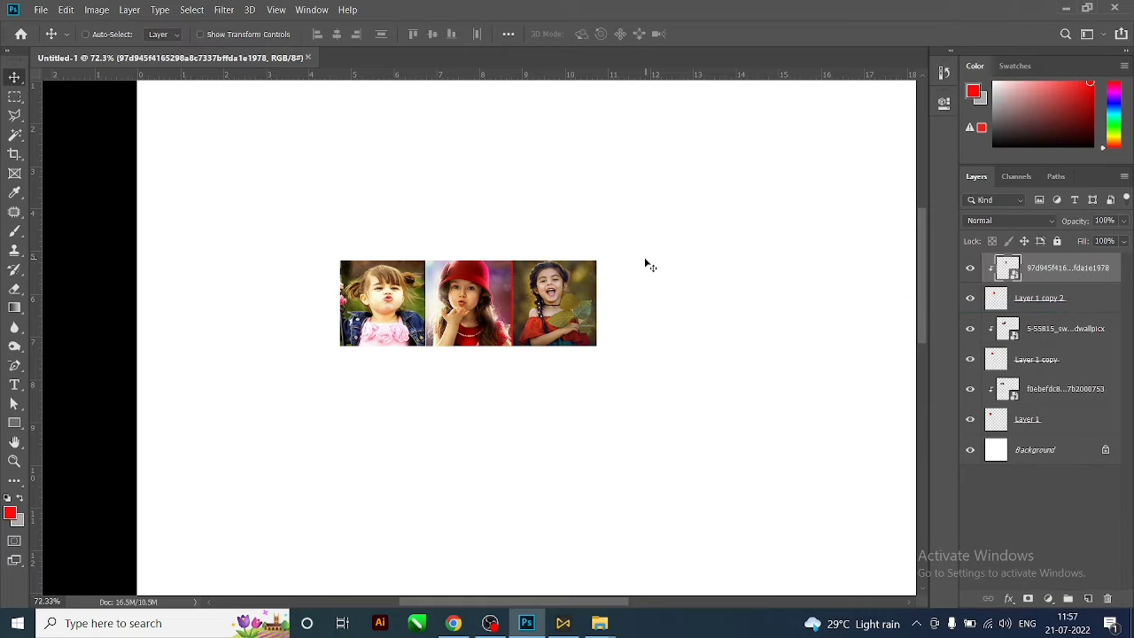
pyautogui.hotkey('ctrl', 't')
pyautogui.moveTo(598, 251); pyautogui.dragTo(603, 246)
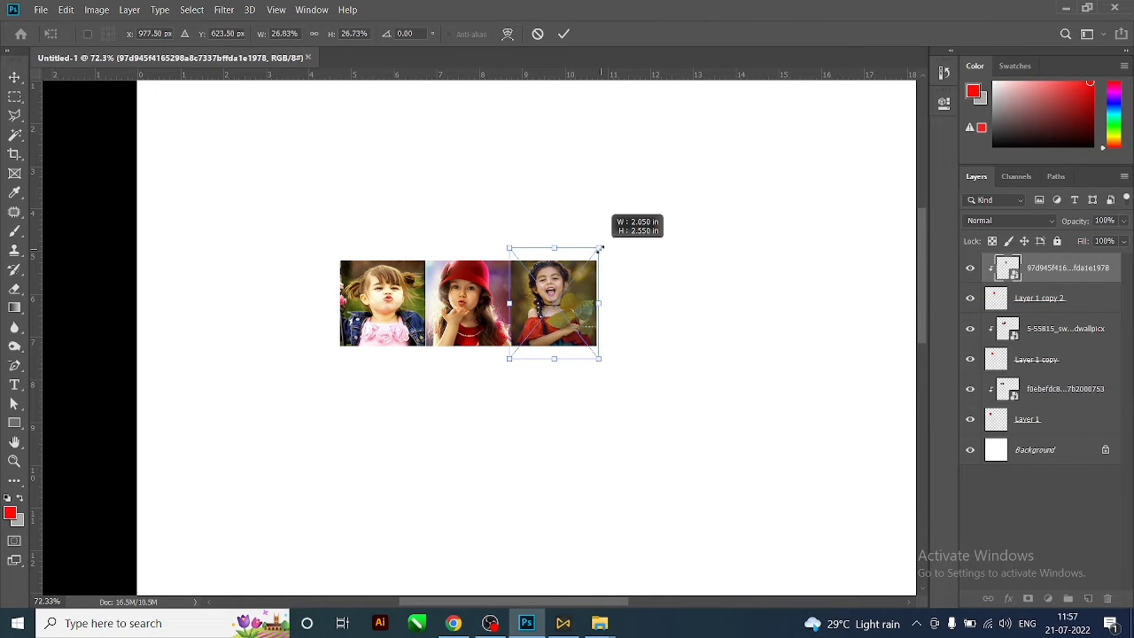
pyautogui.press('Return')
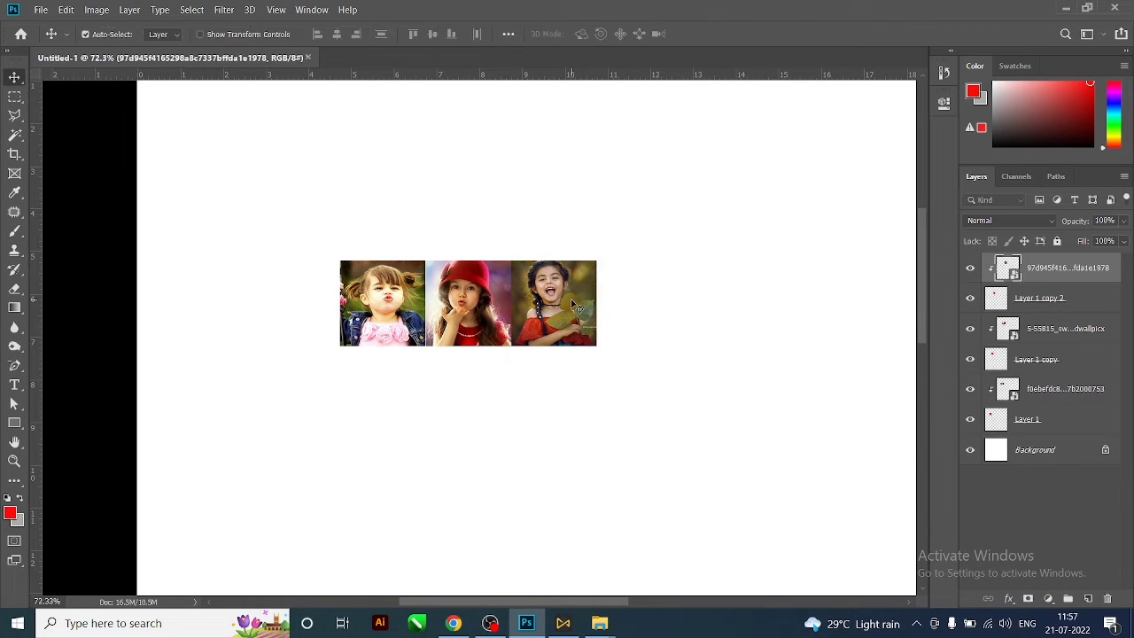
pyautogui.moveTo(583, 289); pyautogui.dragTo(585, 291)
pyautogui.scroll(1, 571, 301)
pyautogui.scroll(-1, 567, 297)
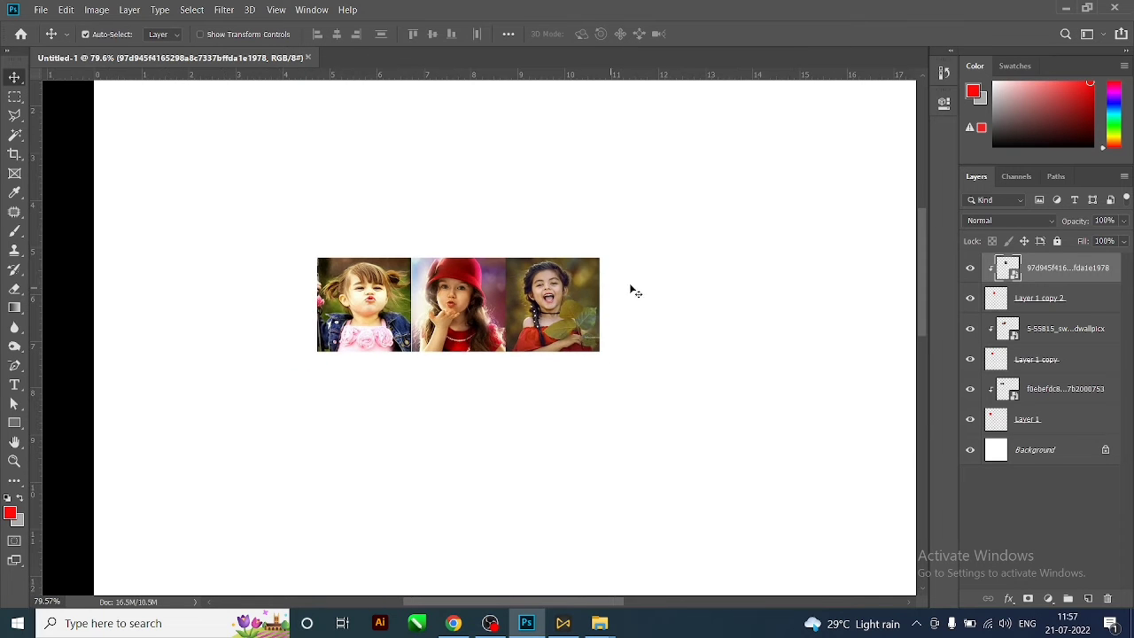
pyautogui.scroll(-1, 413, 296)
pyautogui.scroll(-1, 579, 311)
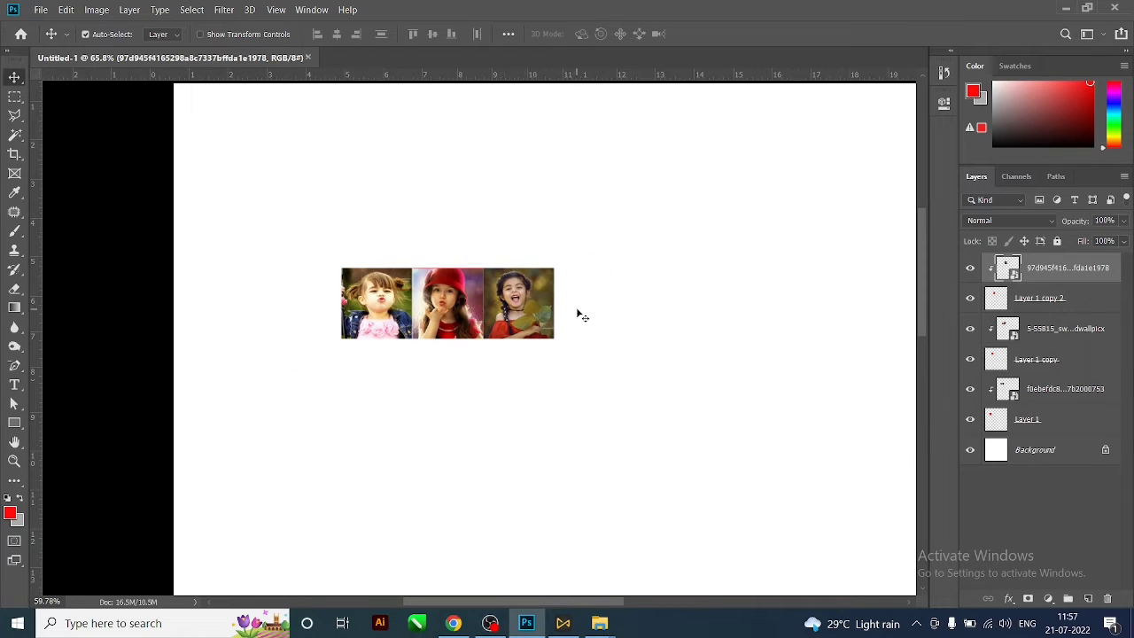
pyautogui.scroll(2, 532, 288)
pyautogui.scroll(-1, 535, 284)
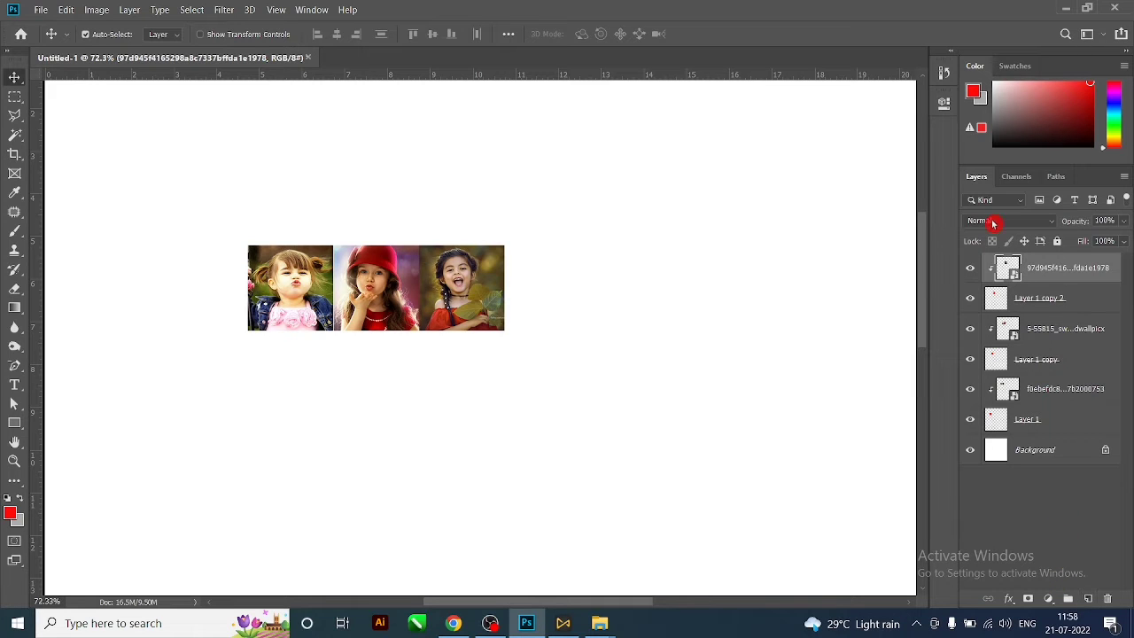
# Alt-drag the third frame and photo to create a fourth tile on the right
pyautogui.click(1039, 297)
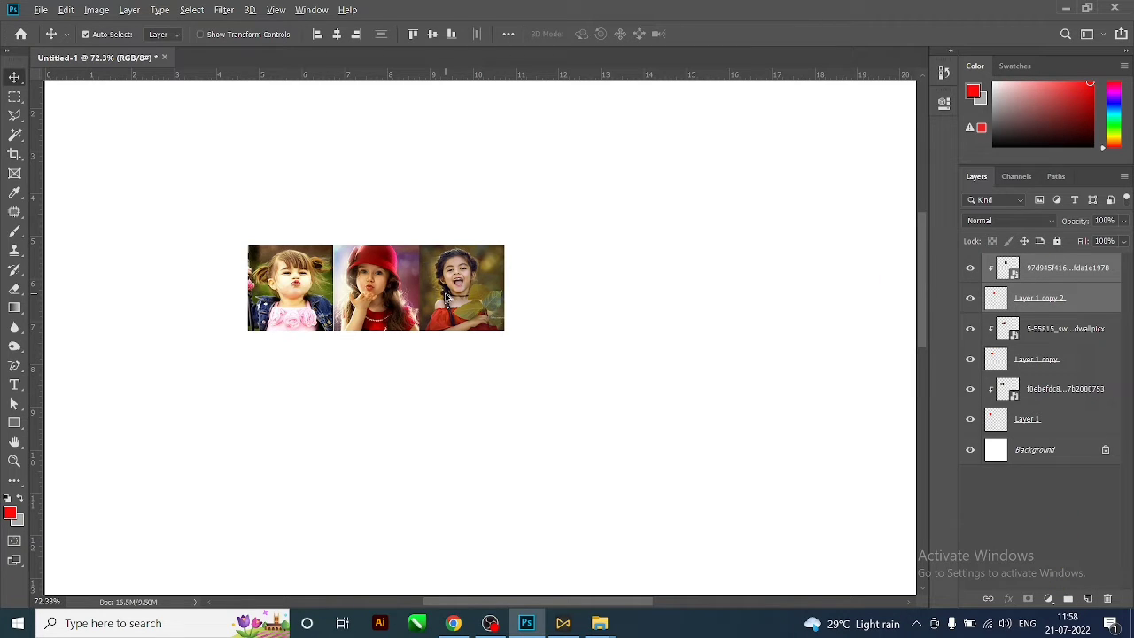
pyautogui.moveTo(462, 295); pyautogui.dragTo(531, 298)
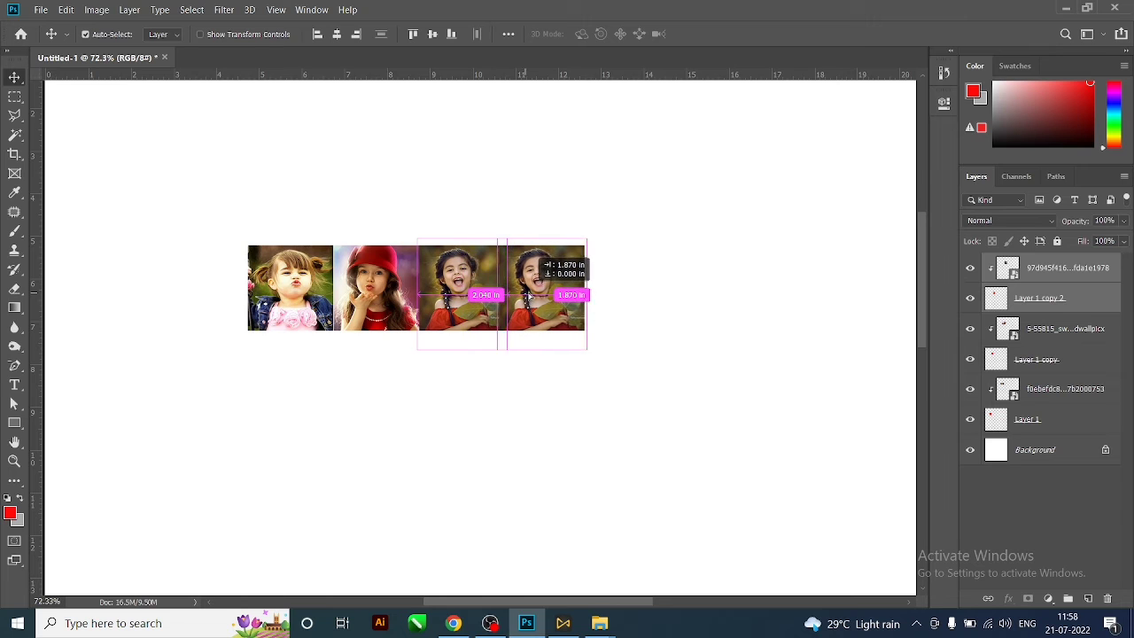
pyautogui.keyDown('alt'); pyautogui.scroll(5, 519, 281); pyautogui.keyUp('alt')
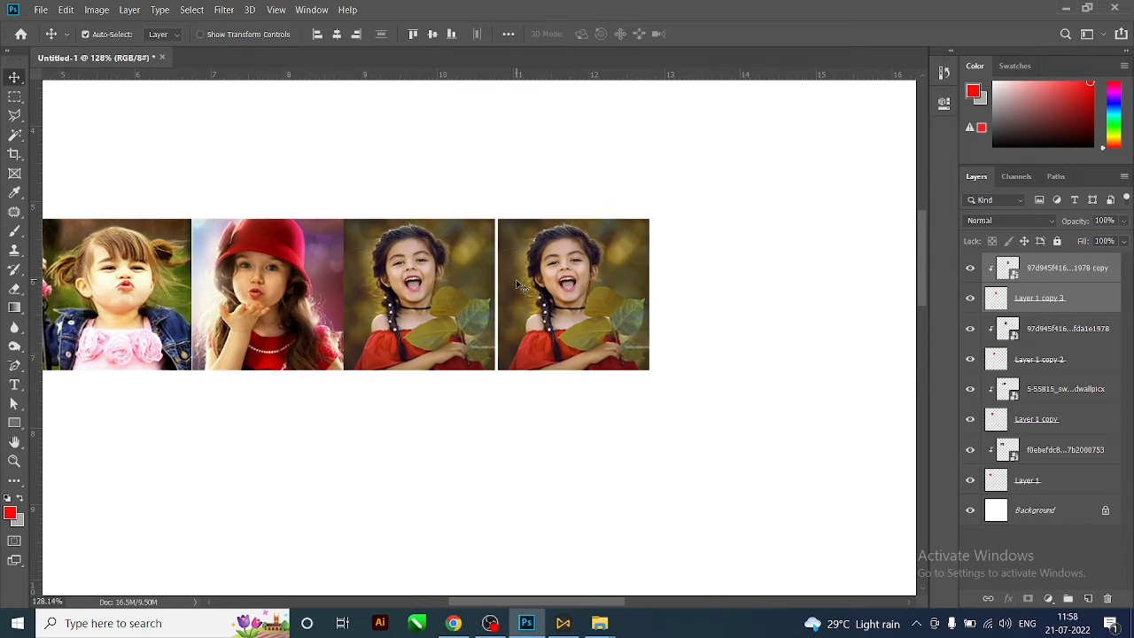
pyautogui.keyDown('alt'); pyautogui.scroll(-3, 515, 280); pyautogui.keyUp('alt')
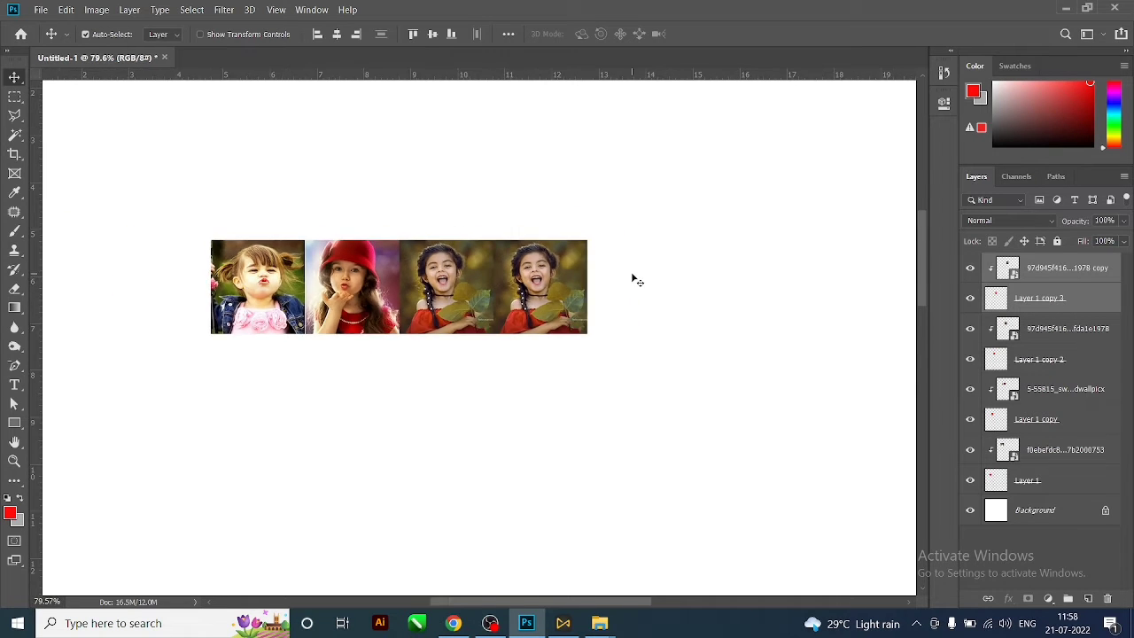
# Delete the duplicated '…1978 copy' photo layer, then minimise Photoshop to show the TODAY folder
pyautogui.click(576, 289)
pyautogui.rightClick(1090, 275)
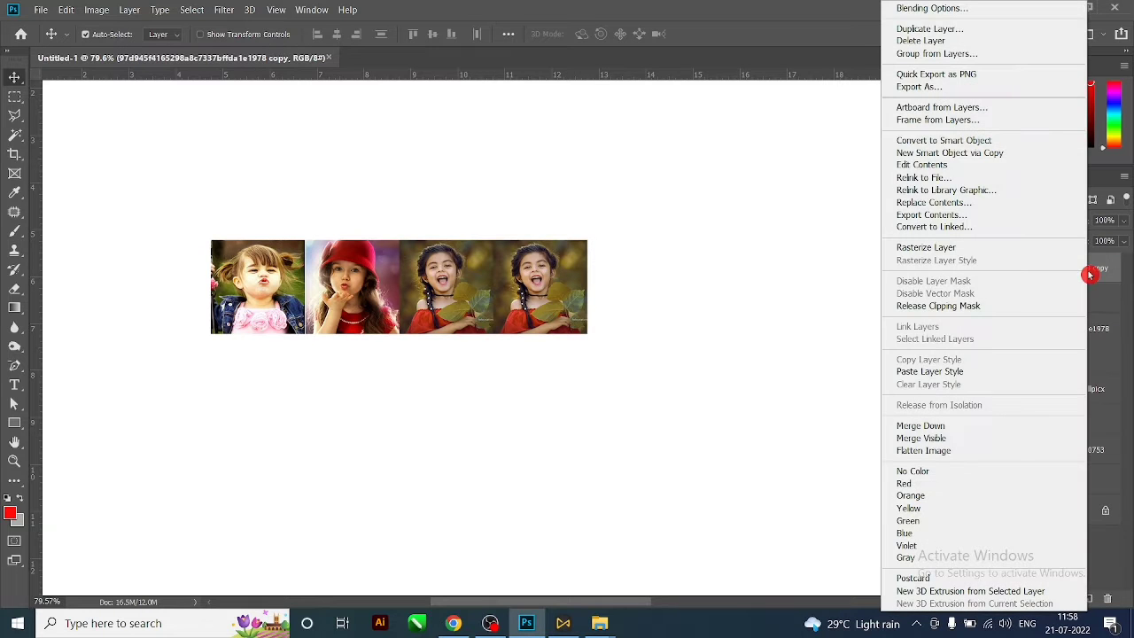
pyautogui.click(942, 40)
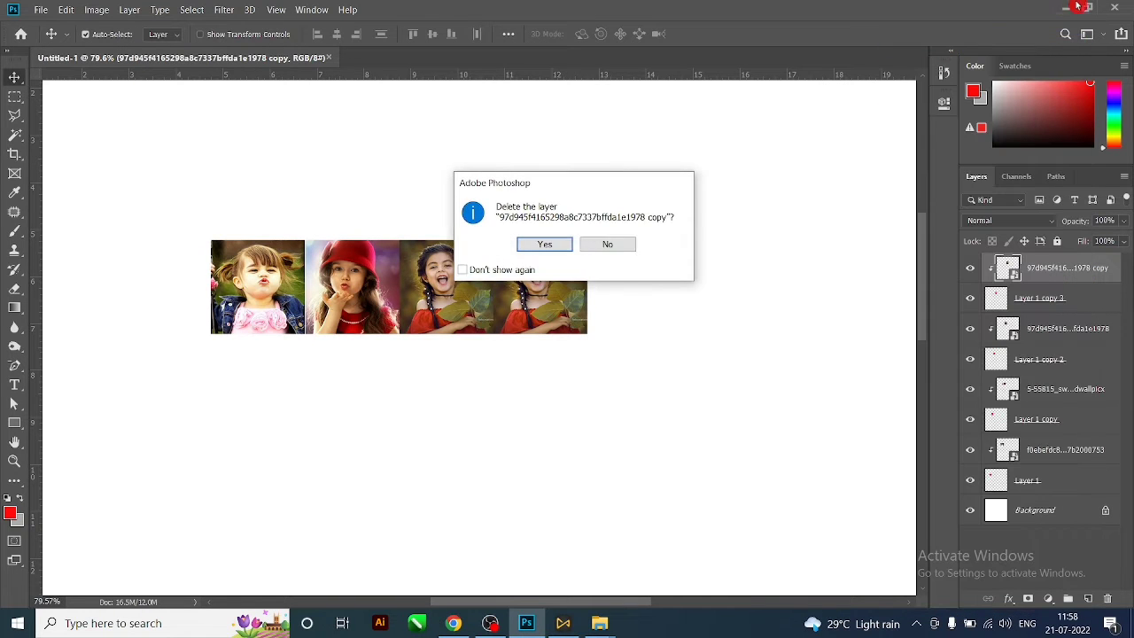
pyautogui.click(545, 244)
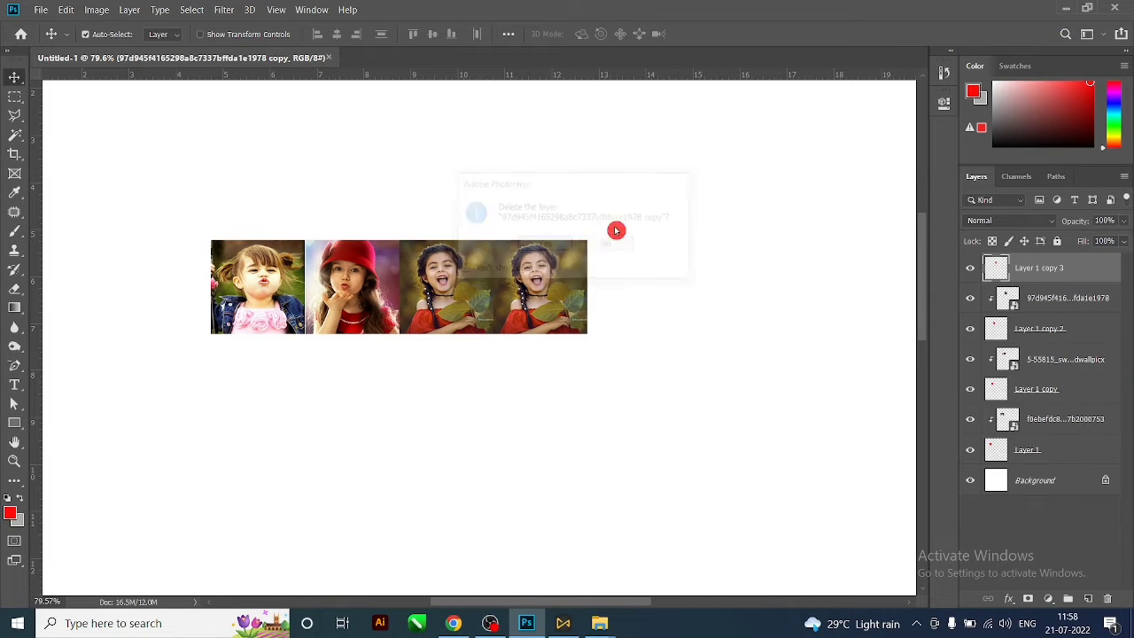
pyautogui.click(1078, 8)
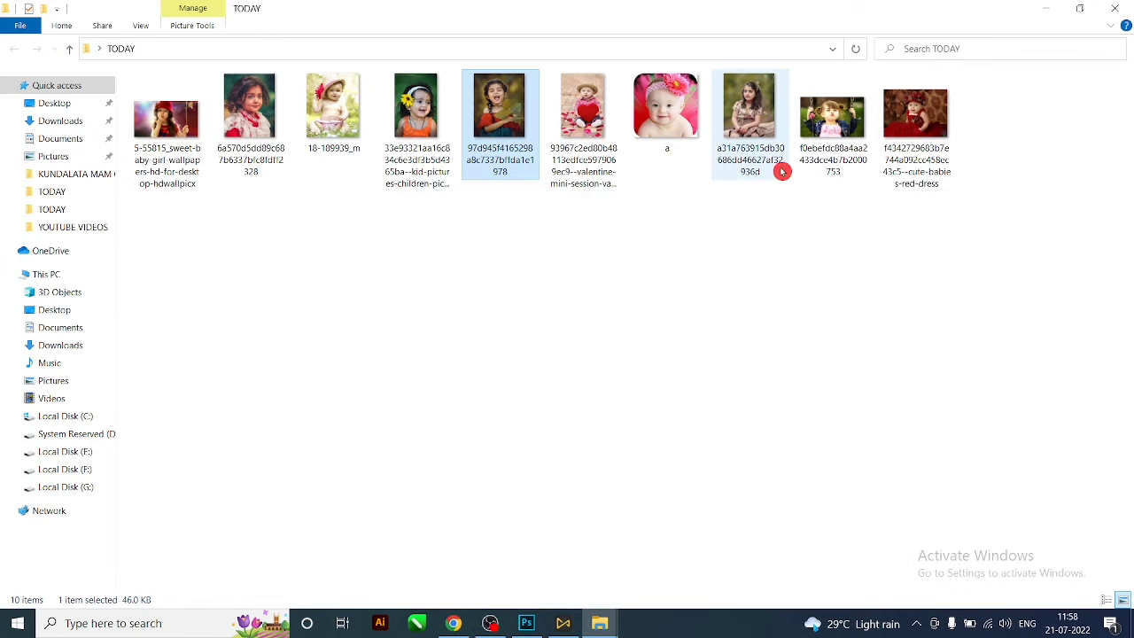
# Drag in the a31a763915 sitting-girl photo, scale it down, and clip it centred in the fourth square
pyautogui.moveTo(754, 116)
pyautogui.mouseDown()
pyautogui.moveTo(610, 539)
pyautogui.moveTo(538, 624)
pyautogui.moveTo(567, 342)
pyautogui.mouseUp()
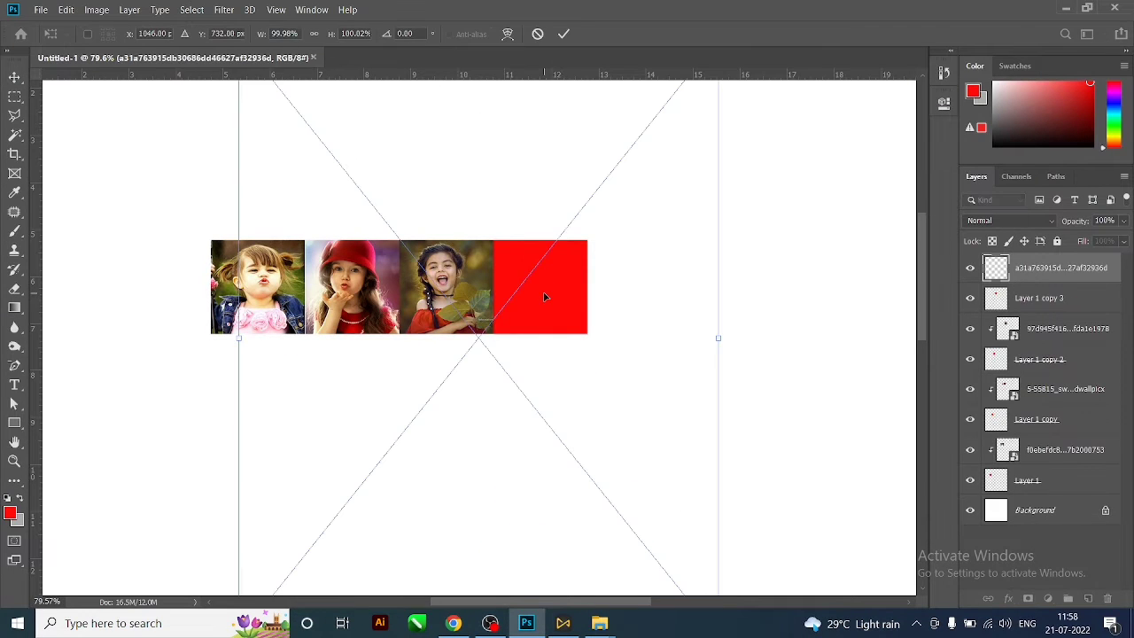
pyautogui.scroll(-1, 546, 297)
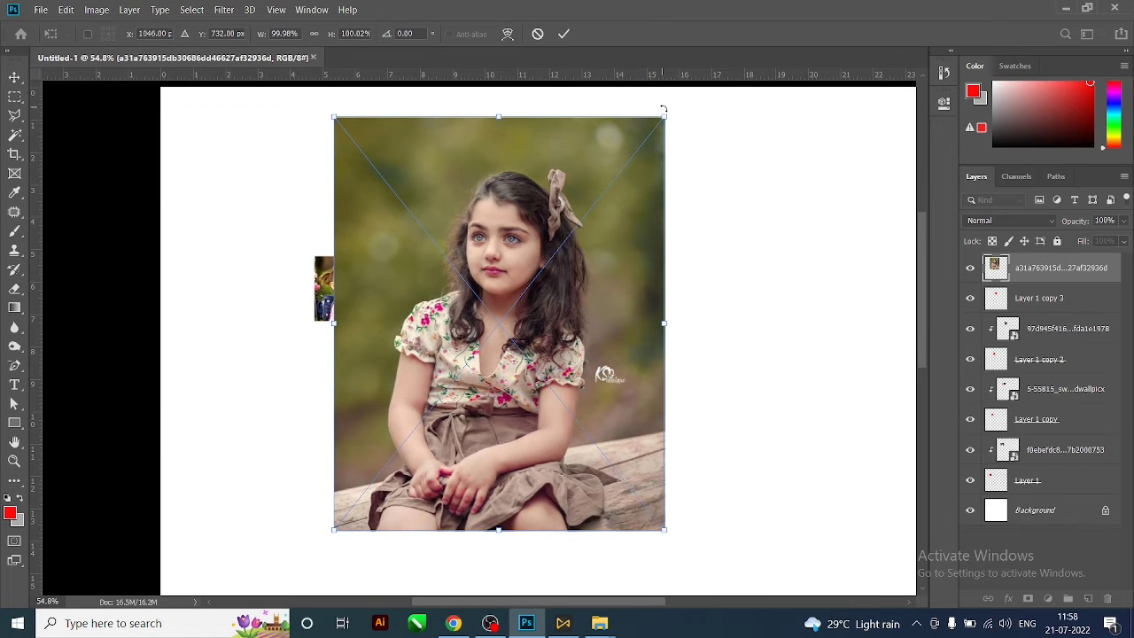
pyautogui.moveTo(664, 117); pyautogui.dragTo(538, 274)
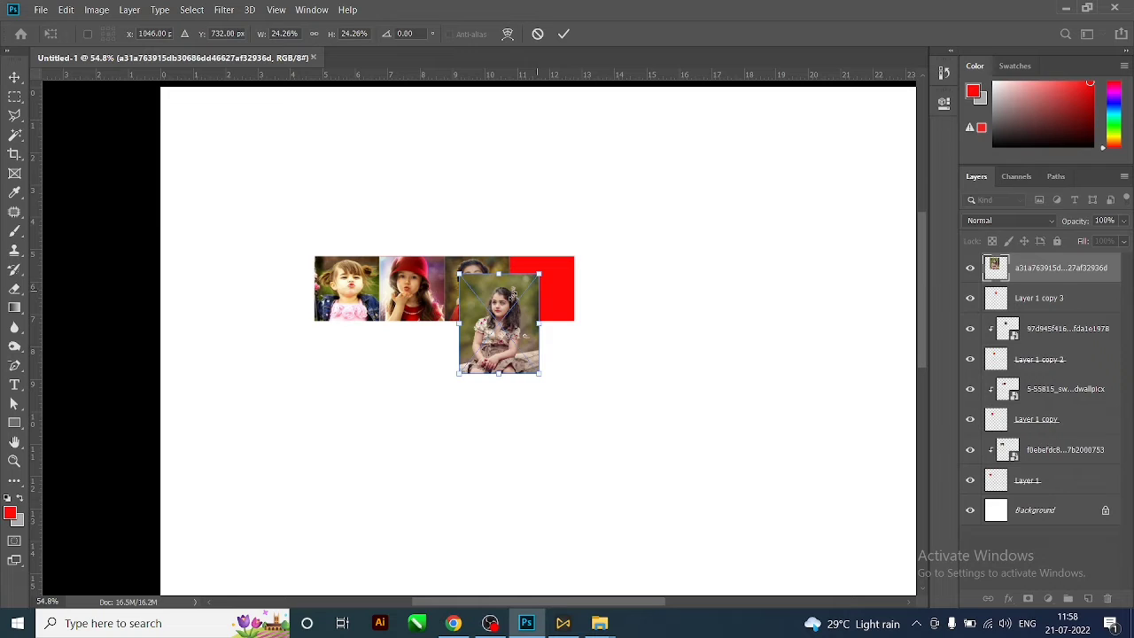
pyautogui.press('Return')
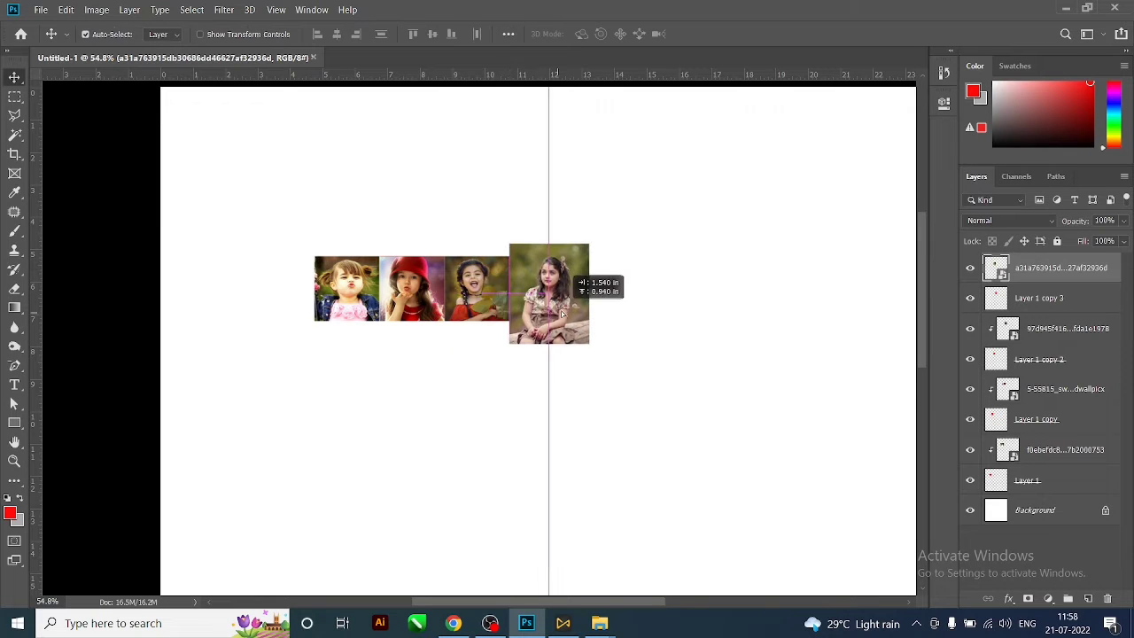
pyautogui.moveTo(514, 351); pyautogui.dragTo(556, 315)
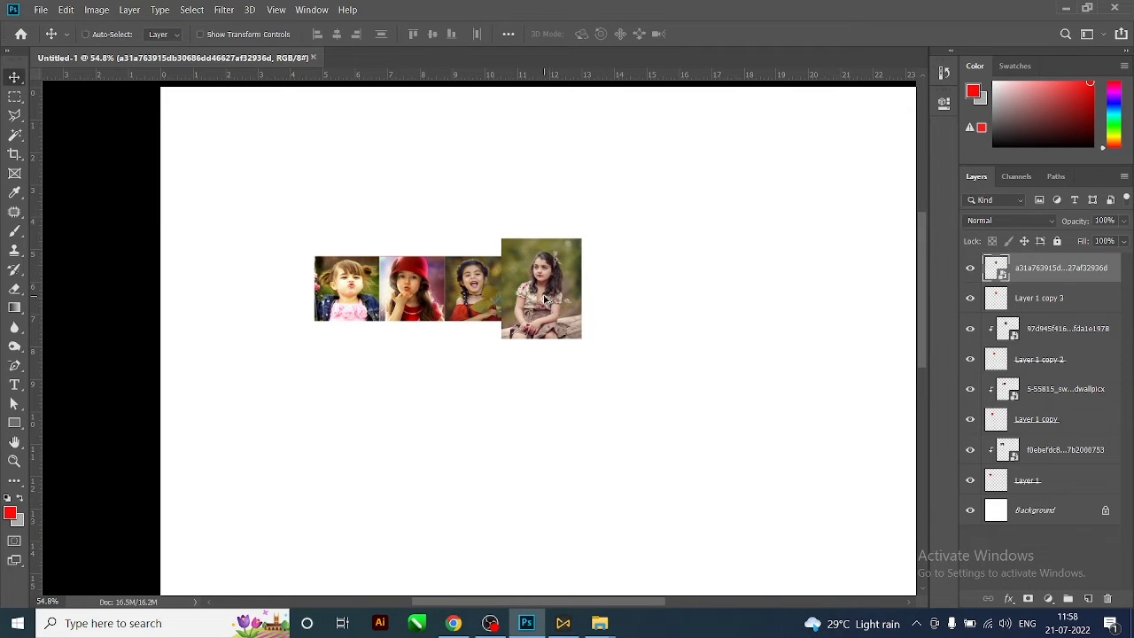
pyautogui.keyDown('alt'); pyautogui.click(1042, 277); pyautogui.keyUp('alt')
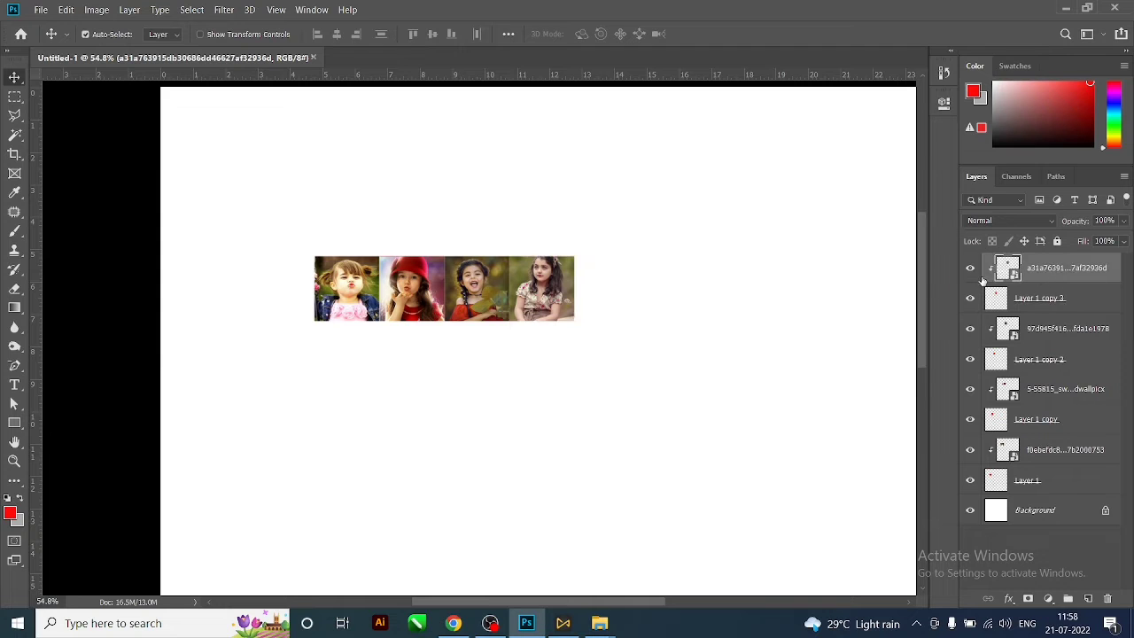
pyautogui.scroll(2, 554, 291)
pyautogui.moveTo(550, 290); pyautogui.dragTo(582, 280)
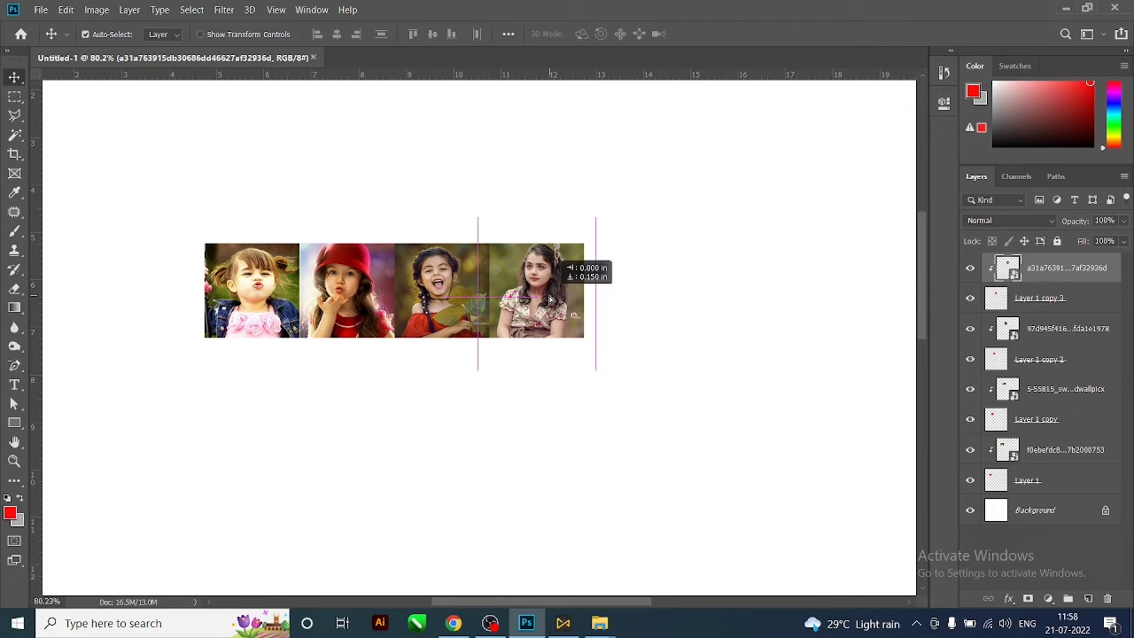
# Merge the fourth, third and second photos each with its clipped square
pyautogui.click(1064, 299)
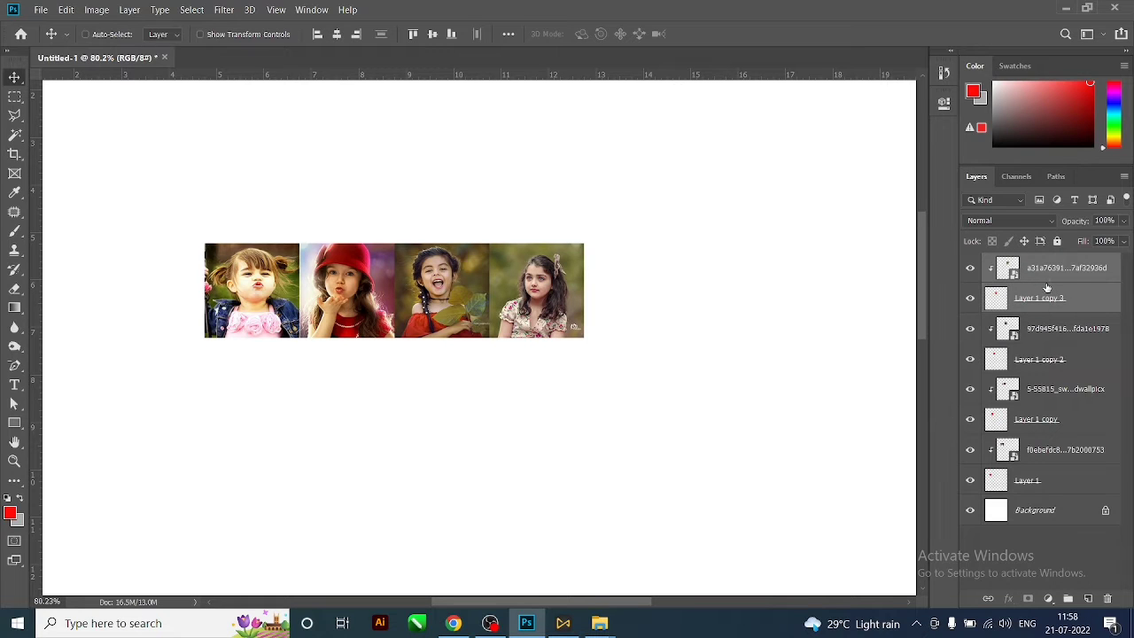
pyautogui.hotkey('ctrl', 'e')
pyautogui.click(1042, 298)
pyautogui.keyDown('shift'); pyautogui.click(1029, 328); pyautogui.keyUp('shift')
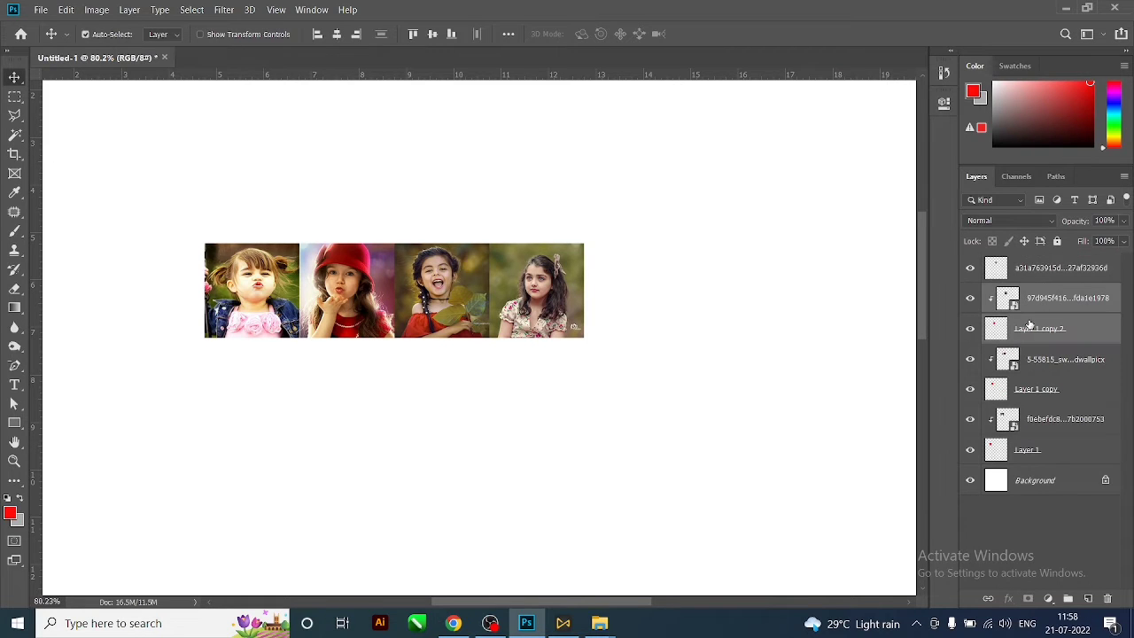
pyautogui.hotkey('ctrl', 'e')
pyautogui.click(1030, 327)
pyautogui.keyDown('shift'); pyautogui.click(1032, 359); pyautogui.keyUp('shift')
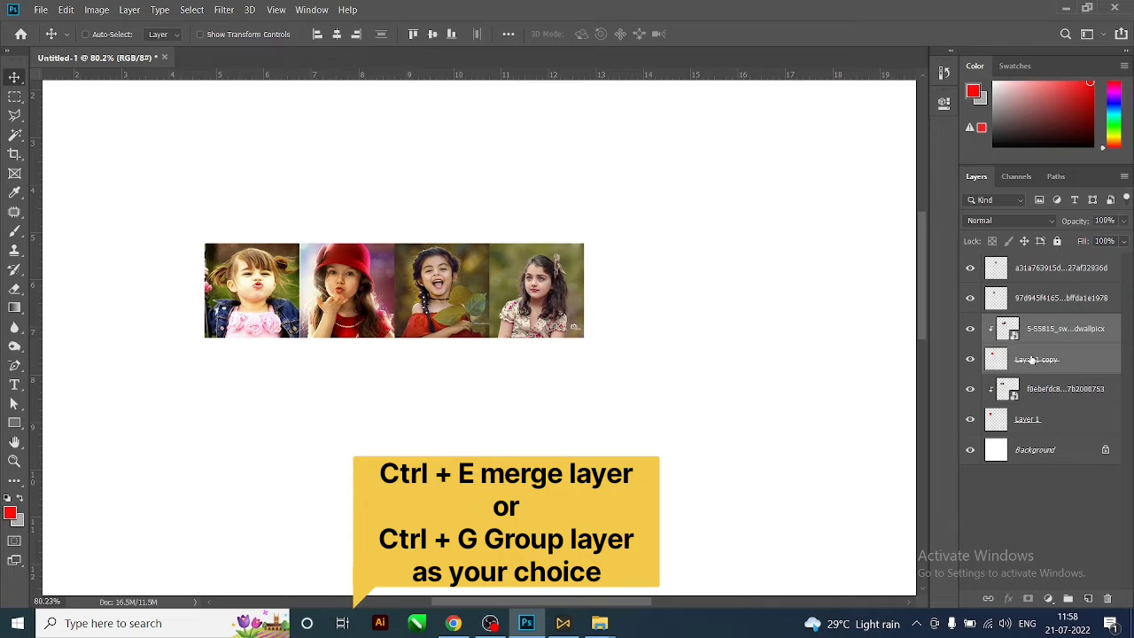
pyautogui.hotkey('ctrl', 'e')
# Rasterize the first photo and its square, then merge them into one layer
pyautogui.click(1040, 359)
pyautogui.keyDown('shift'); pyautogui.click(1037, 383); pyautogui.keyUp('shift')
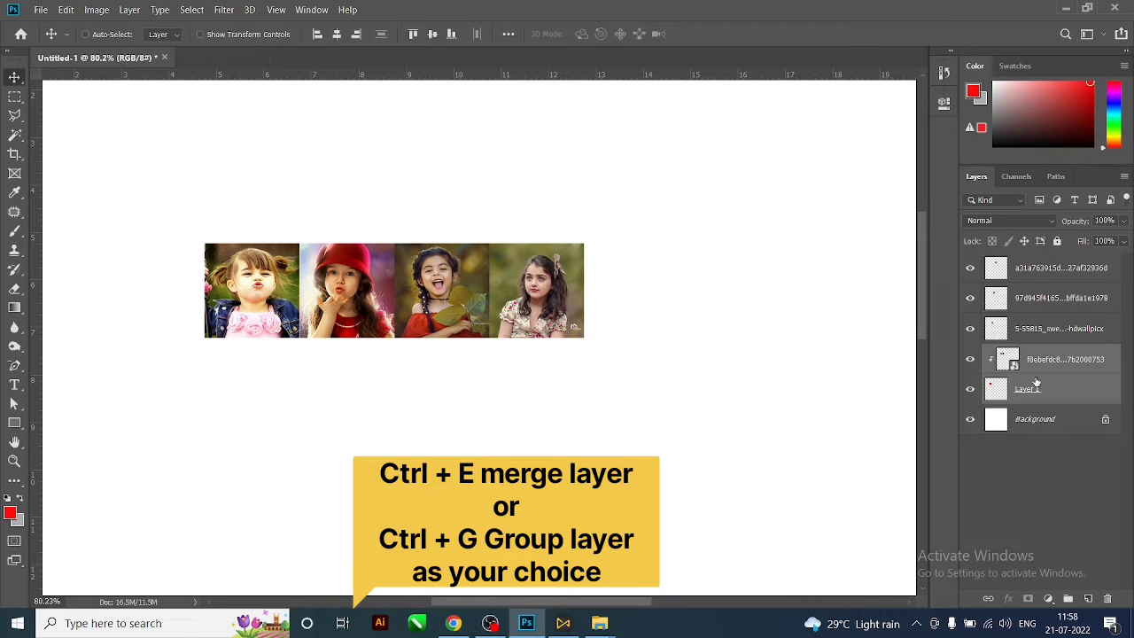
pyautogui.rightClick(1037, 381)
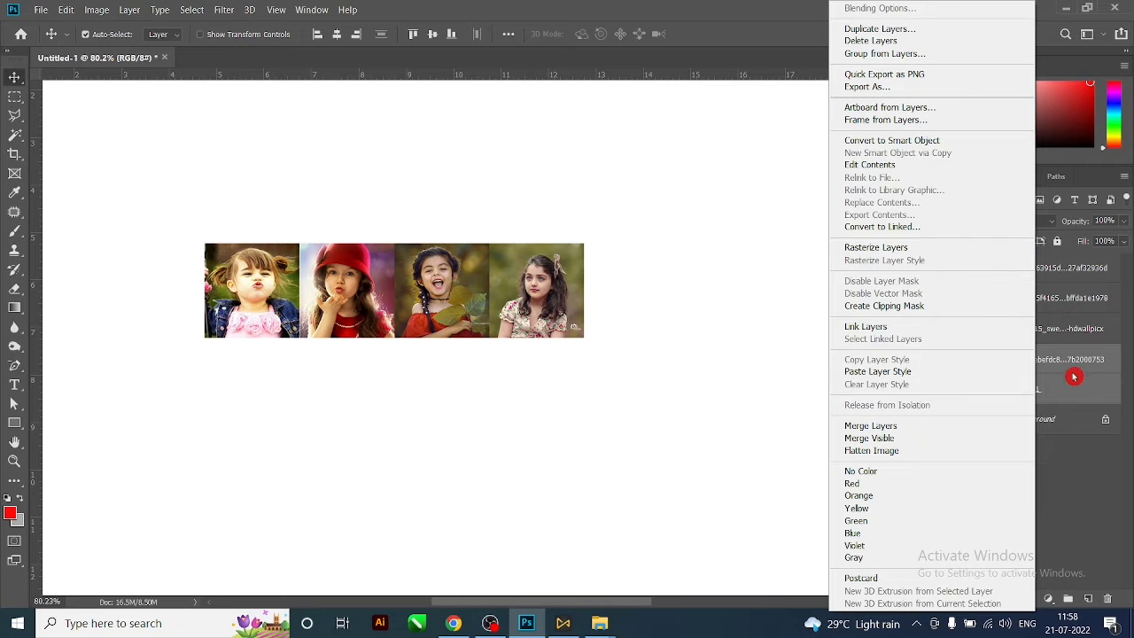
pyautogui.click(922, 249)
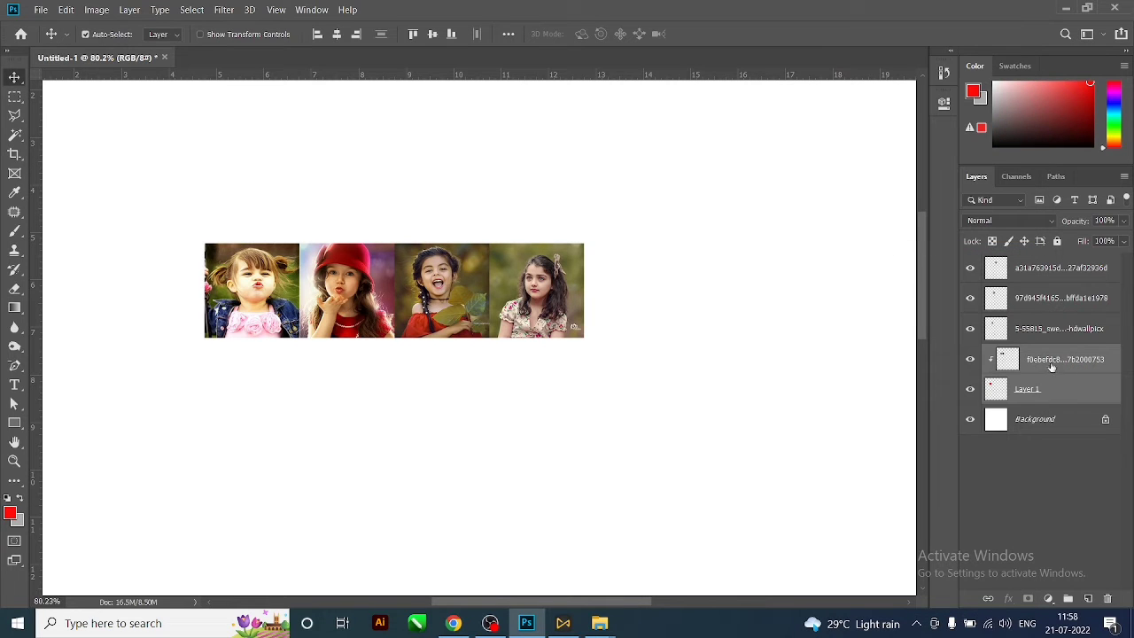
pyautogui.hotkey('ctrl', 'e')
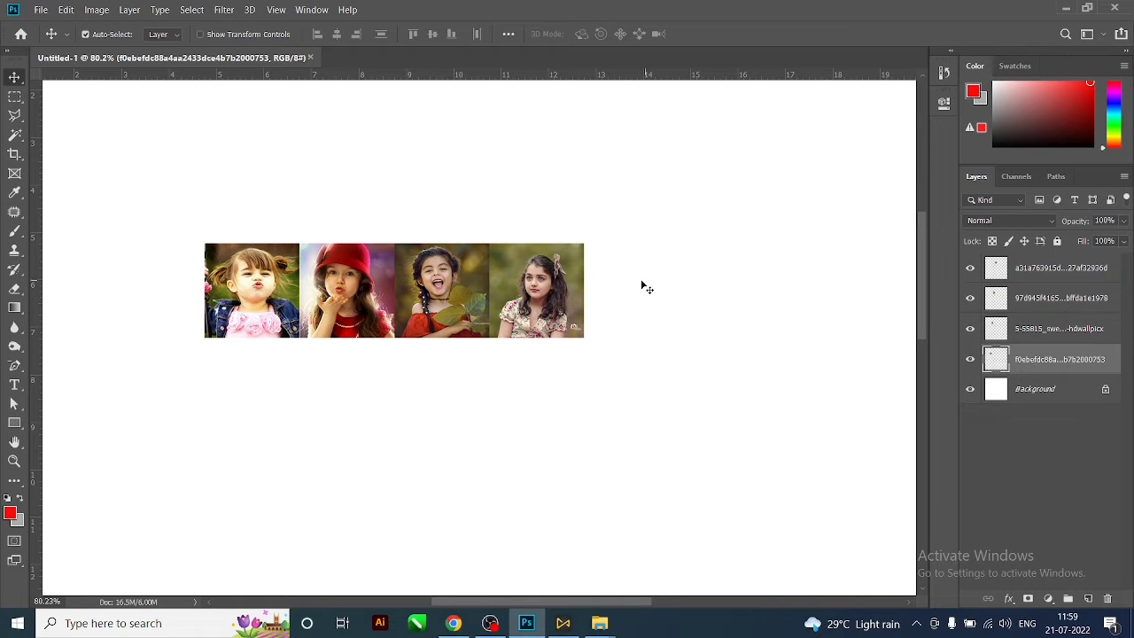
# Drag the four photo tiles edge to edge into one row, slightly higher on the canvas
pyautogui.moveTo(542, 306); pyautogui.dragTo(591, 305)
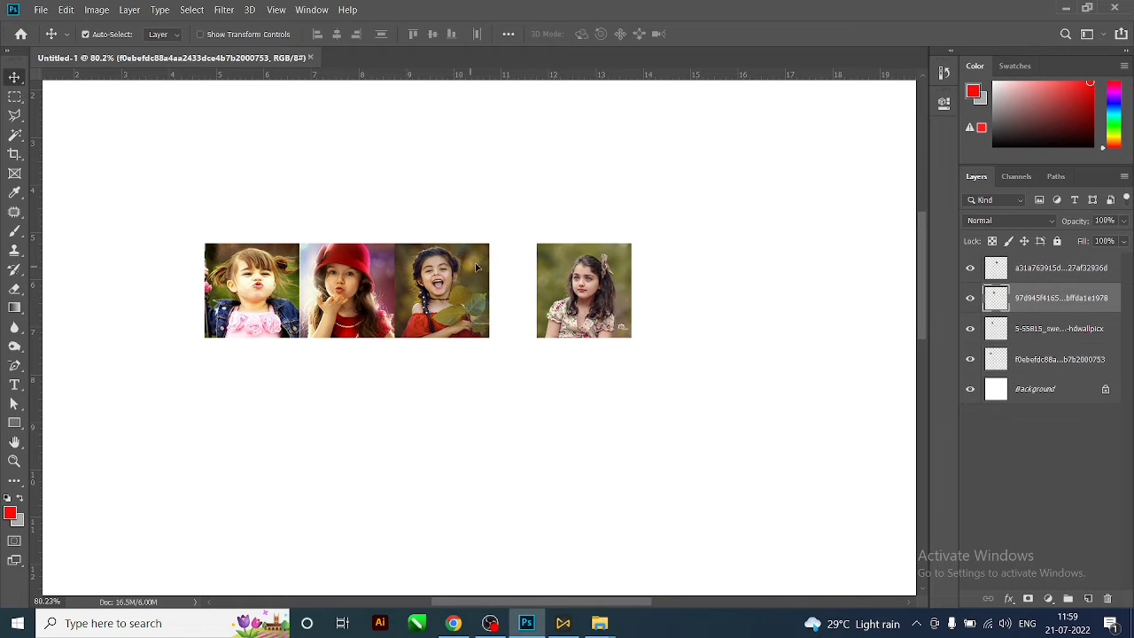
pyautogui.moveTo(410, 307); pyautogui.dragTo(447, 284)
pyautogui.moveTo(344, 294); pyautogui.dragTo(382, 247)
pyautogui.moveTo(291, 282)
pyautogui.mouseDown()
pyautogui.moveTo(269, 234)
pyautogui.moveTo(276, 264)
pyautogui.mouseUp()
pyautogui.moveTo(373, 257); pyautogui.dragTo(336, 273)
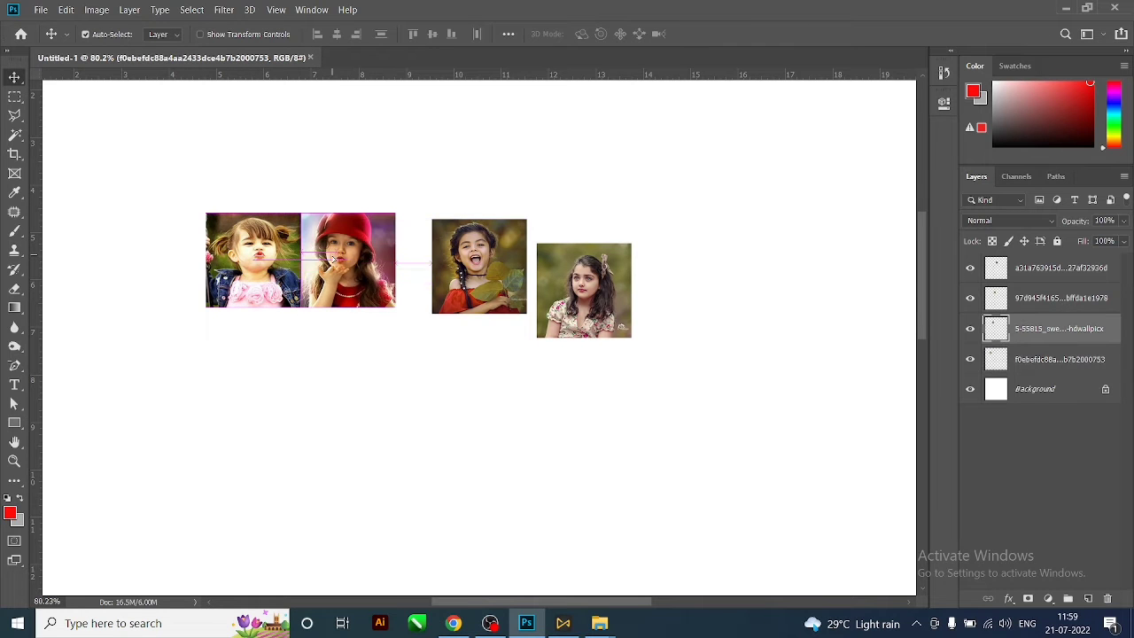
pyautogui.moveTo(447, 270)
pyautogui.mouseDown()
pyautogui.moveTo(416, 264)
pyautogui.moveTo(427, 264)
pyautogui.mouseUp()
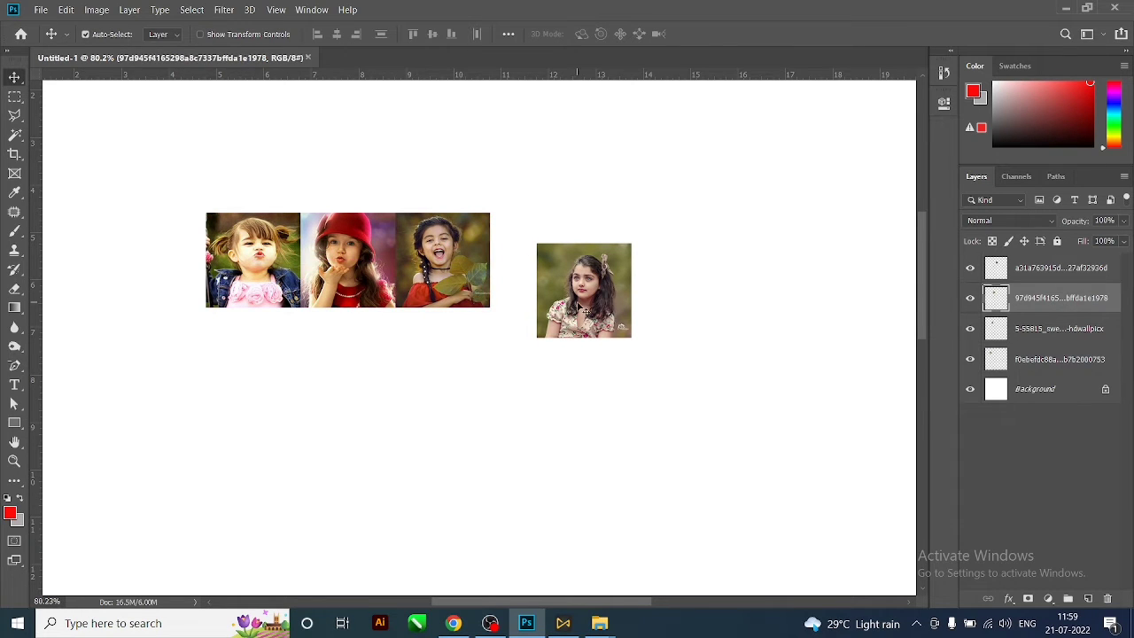
pyautogui.moveTo(549, 309); pyautogui.dragTo(501, 279)
pyautogui.scroll(-3, 501, 278)
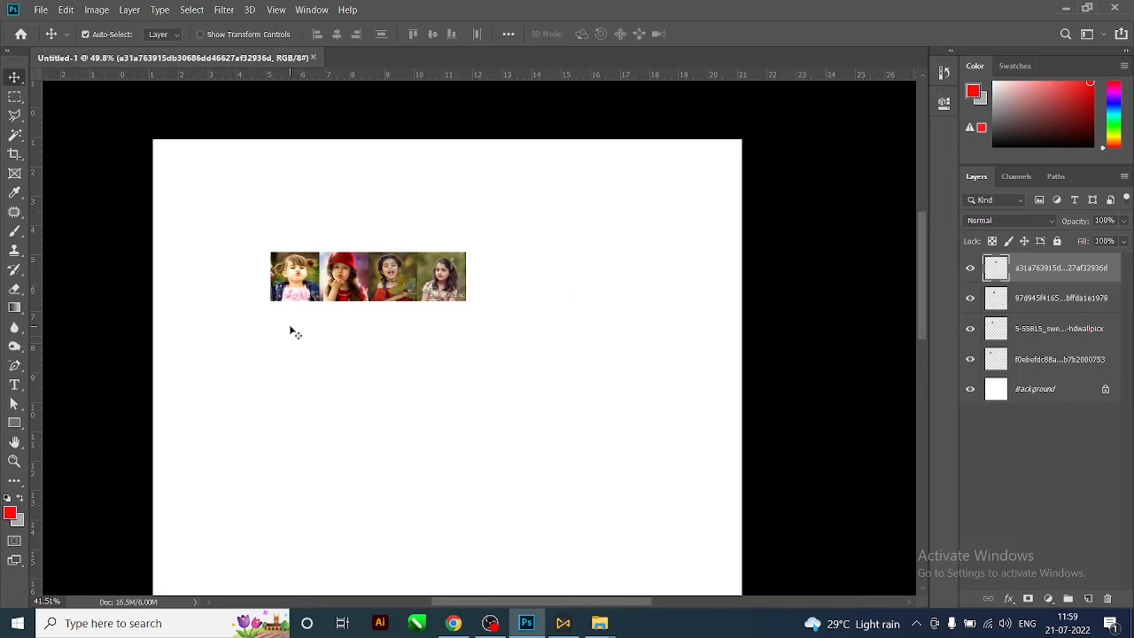
# Copy the photo row rightward to twelve tiles spanning the page, then duplicate the row downward
pyautogui.moveTo(292, 327)
pyautogui.mouseDown()
pyautogui.moveTo(372, 284)
pyautogui.moveTo(581, 305)
pyautogui.mouseUp()
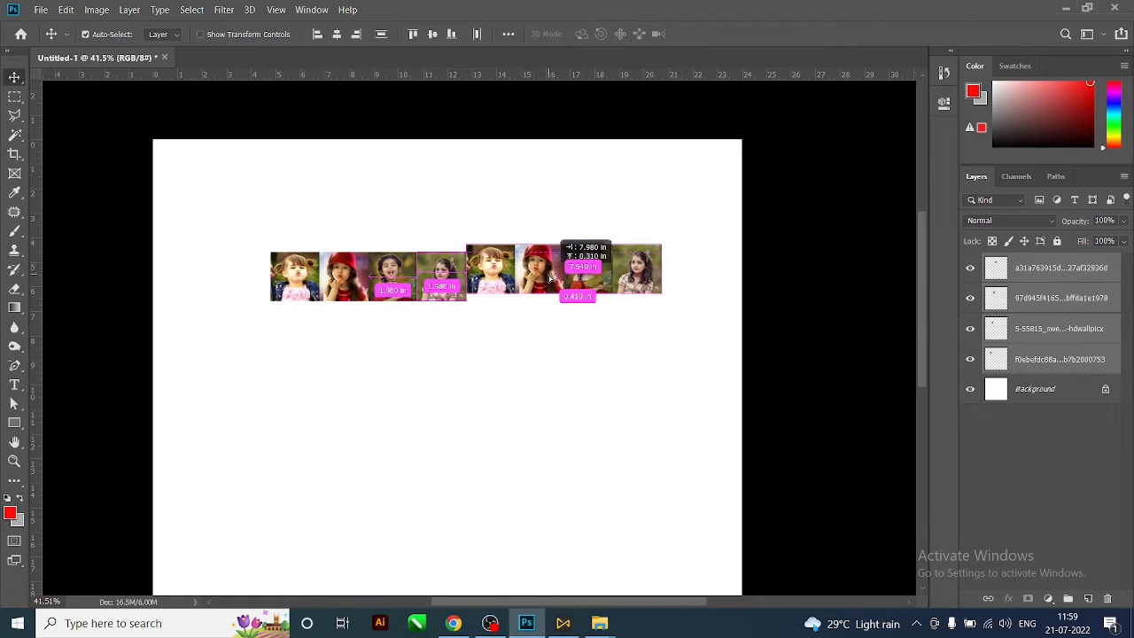
pyautogui.moveTo(663, 354); pyautogui.dragTo(271, 261)
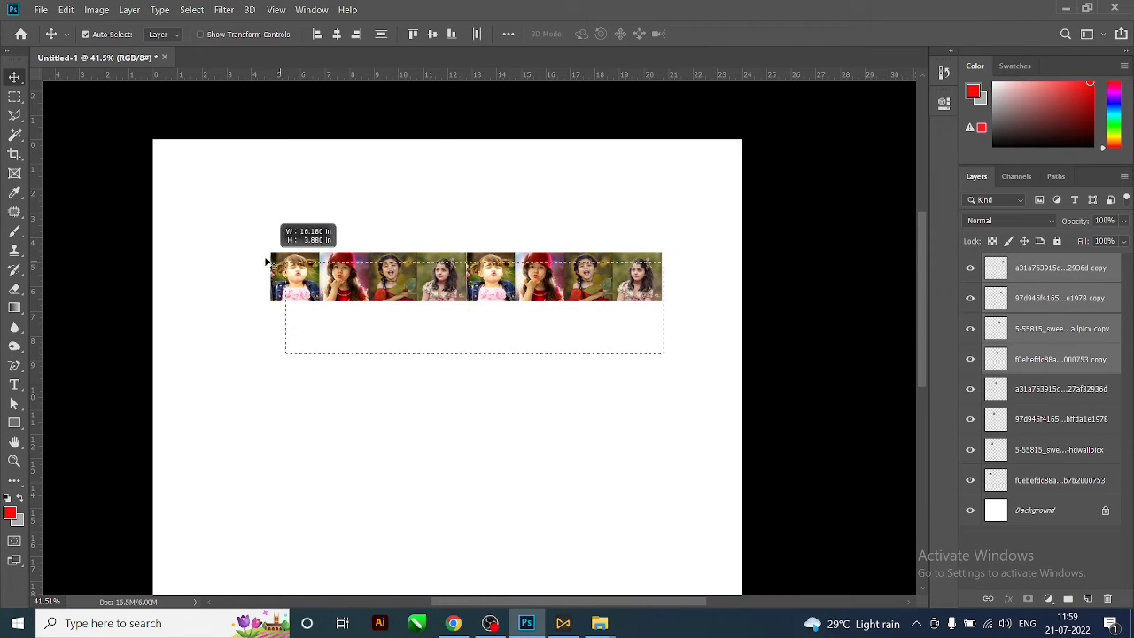
pyautogui.moveTo(466, 281); pyautogui.dragTo(384, 280)
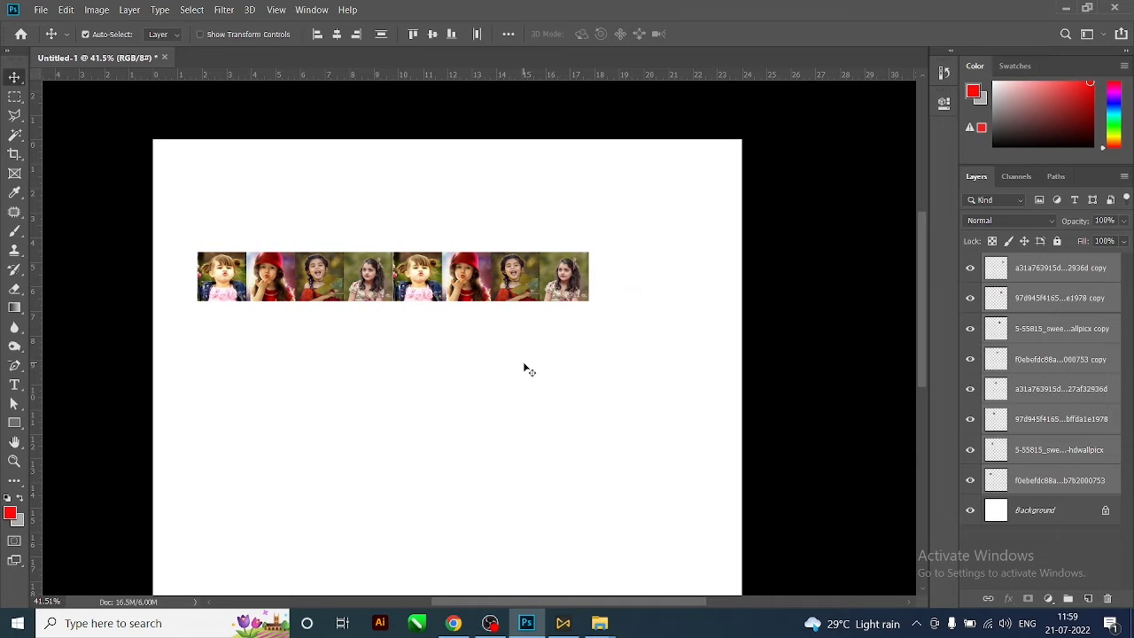
pyautogui.moveTo(577, 361); pyautogui.dragTo(461, 297)
pyautogui.moveTo(602, 359)
pyautogui.mouseDown()
pyautogui.moveTo(423, 292)
pyautogui.moveTo(616, 274)
pyautogui.mouseUp()
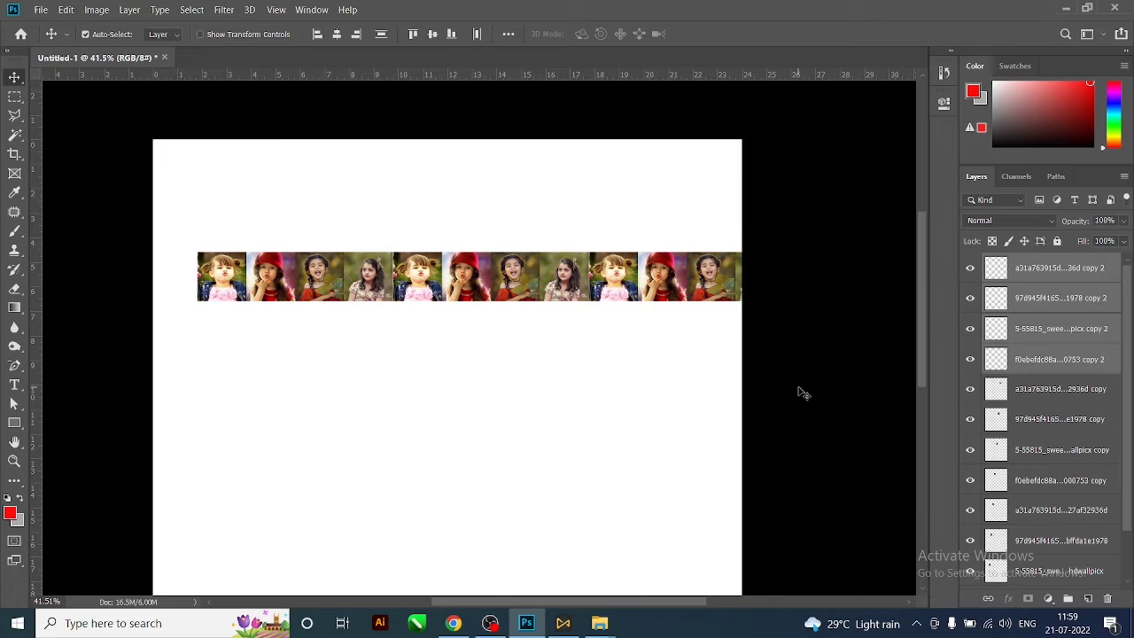
pyautogui.moveTo(800, 392); pyautogui.dragTo(237, 280)
pyautogui.moveTo(392, 271)
pyautogui.mouseDown()
pyautogui.moveTo(396, 414)
pyautogui.moveTo(401, 367)
pyautogui.moveTo(390, 470)
pyautogui.mouseUp()
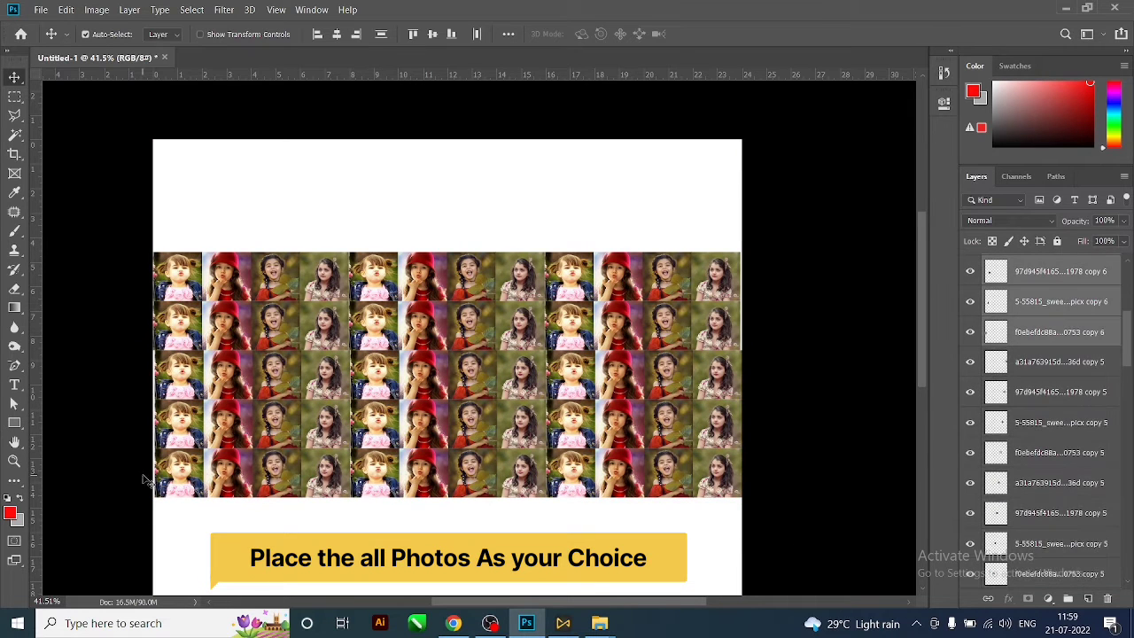
# Add more duplicated rows down the page and align all tile layers by horizontal centres
pyautogui.scroll(-3, 507, 387)
pyautogui.moveTo(507, 387)
pyautogui.mouseDown()
pyautogui.moveTo(494, 514)
pyautogui.moveTo(506, 350)
pyautogui.mouseUp()
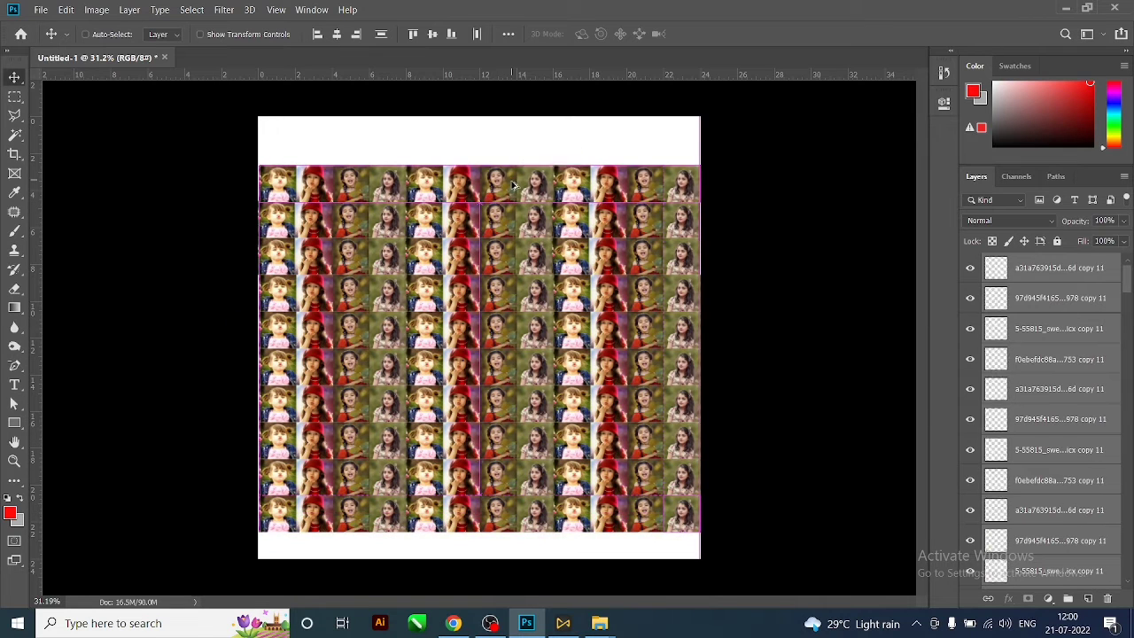
pyautogui.moveTo(195, 148); pyautogui.dragTo(750, 200)
pyautogui.click(750, 212)
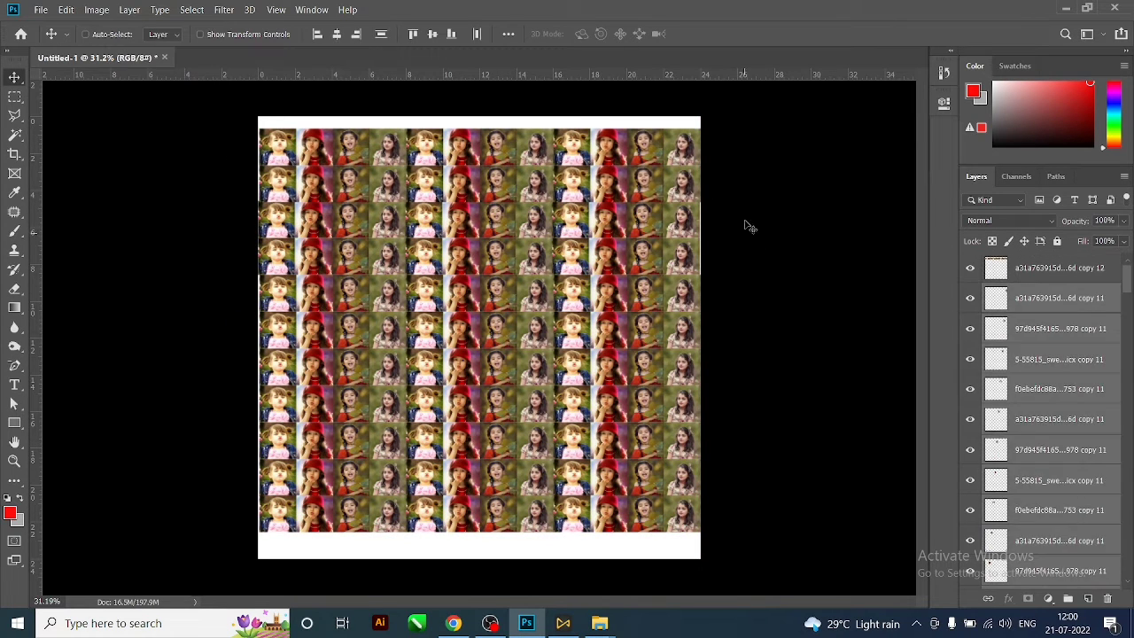
pyautogui.moveTo(750, 253); pyautogui.dragTo(186, 260)
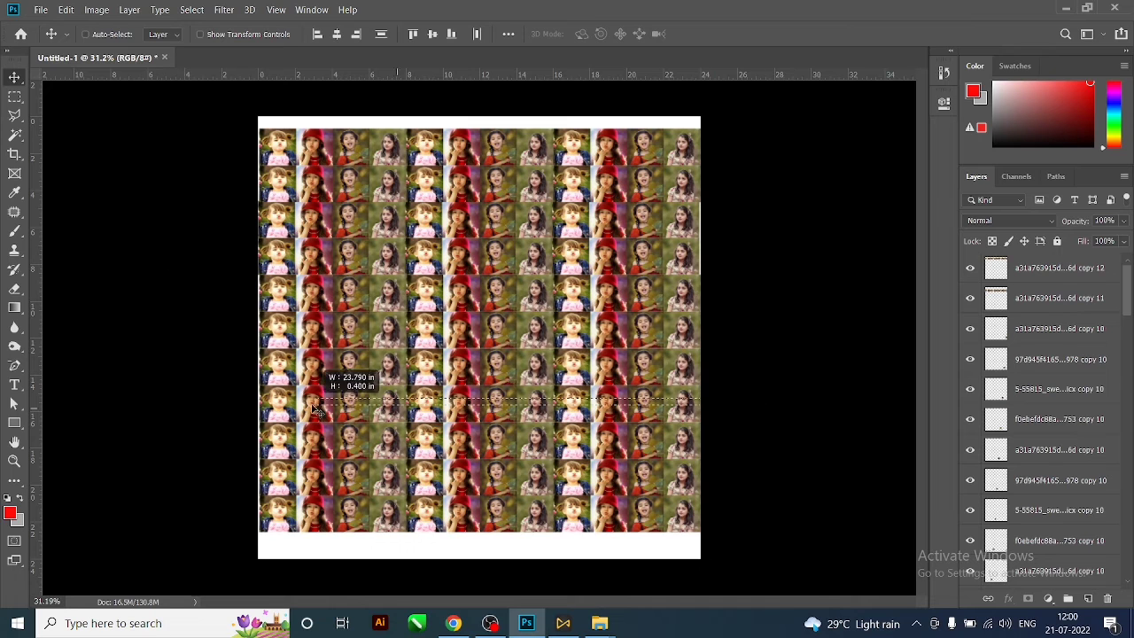
pyautogui.moveTo(777, 326); pyautogui.dragTo(164, 398)
pyautogui.moveTo(743, 430)
pyautogui.mouseDown()
pyautogui.moveTo(157, 487)
pyautogui.moveTo(298, 552)
pyautogui.mouseUp()
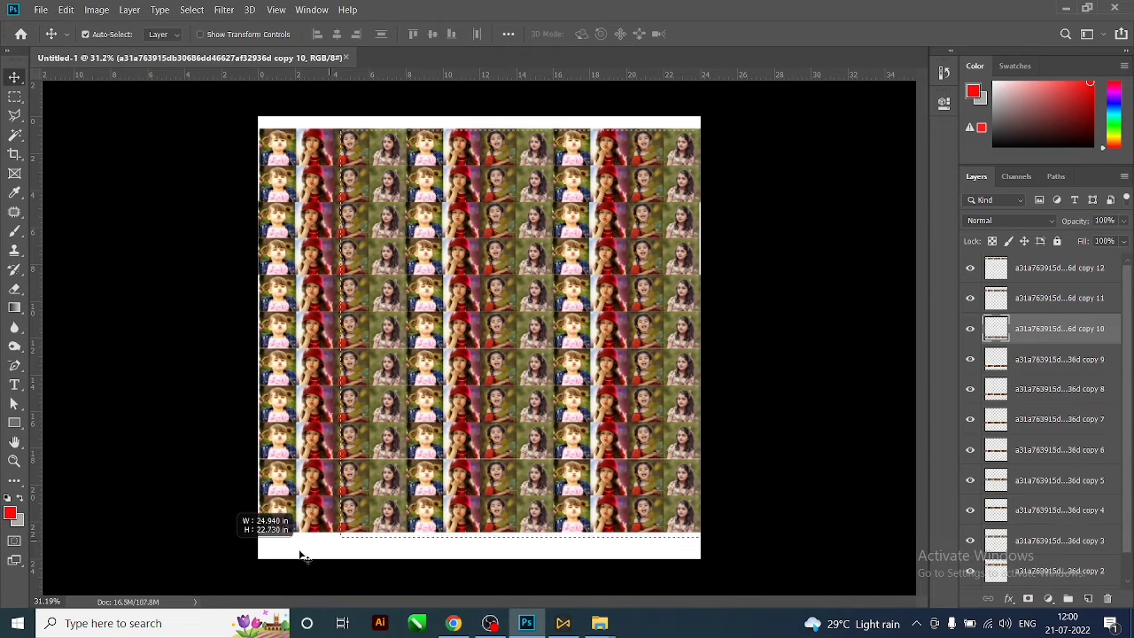
pyautogui.click(335, 35)
# Merge all the tile layers into a single collage layer above the Background
pyautogui.hotkey('ctrl', '0')
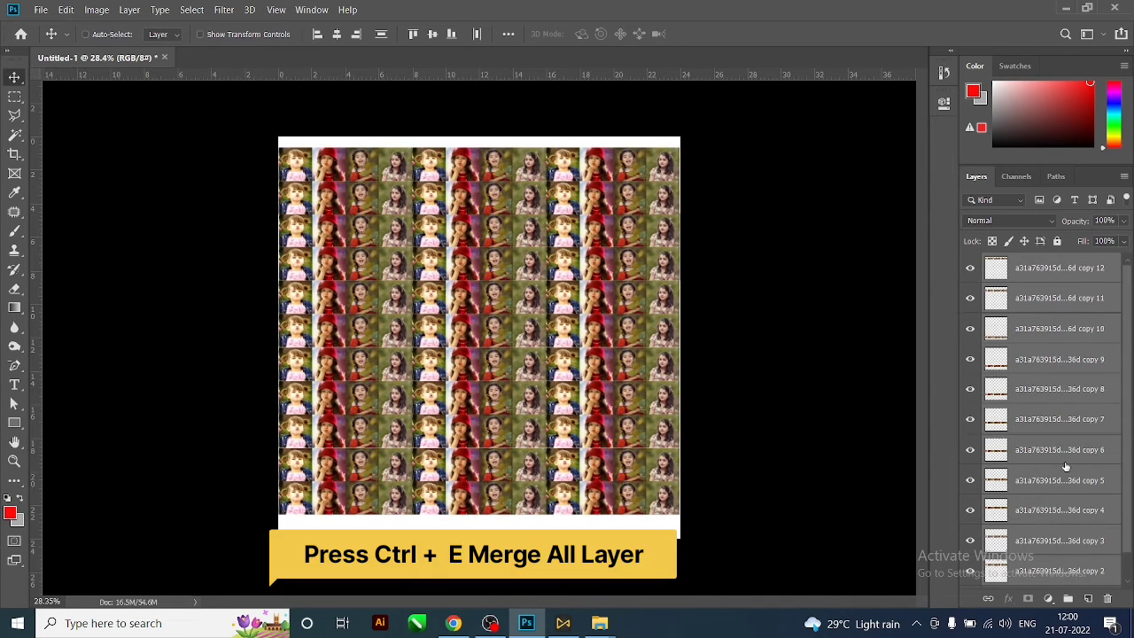
pyautogui.hotkey('ctrl', 'e')
pyautogui.click(971, 267)
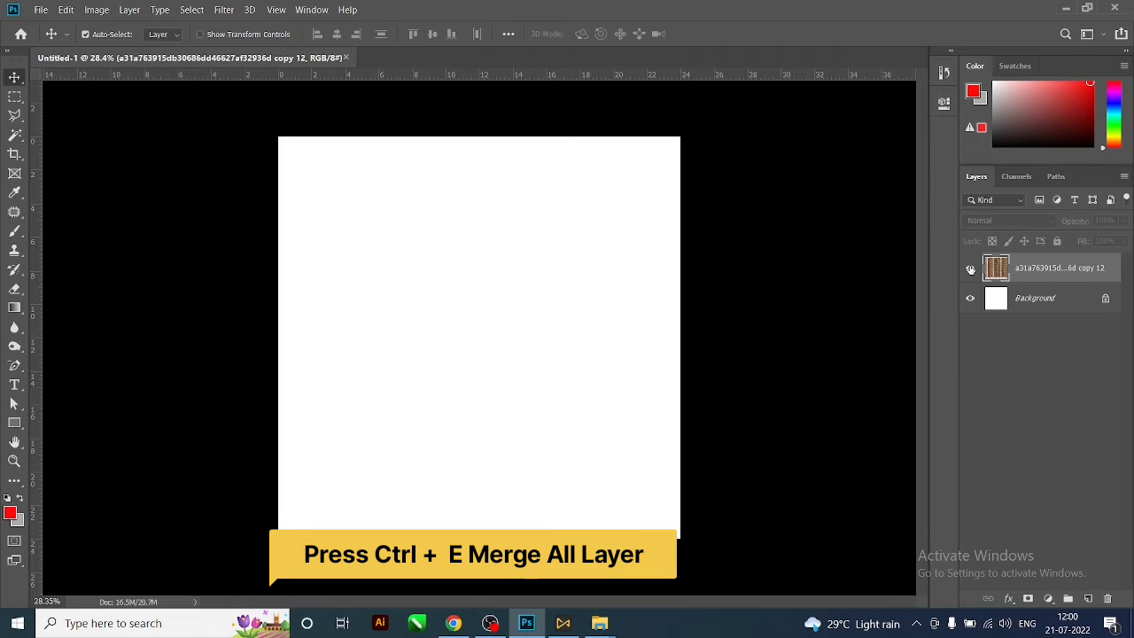
pyautogui.click(970, 267)
pyautogui.moveTo(531, 337); pyautogui.dragTo(525, 337)
# Draw a large elliptical selection over the centre of the photo collage
pyautogui.hotkey('ctrl', 'z')
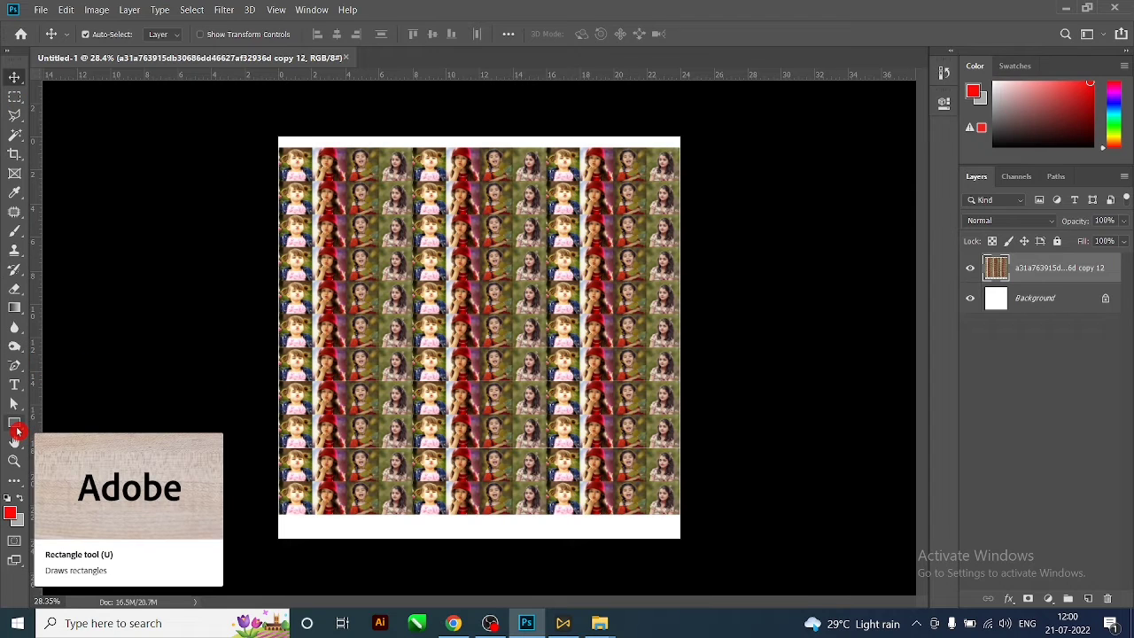
pyautogui.click(14, 98)
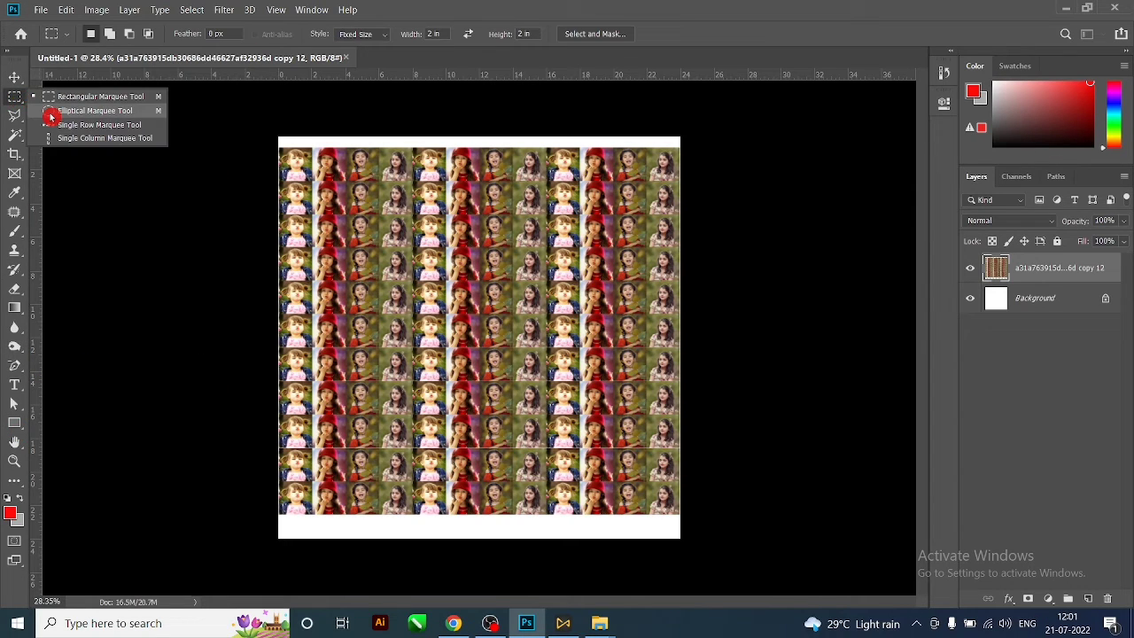
pyautogui.click(52, 107)
pyautogui.moveTo(380, 245); pyautogui.dragTo(660, 496)
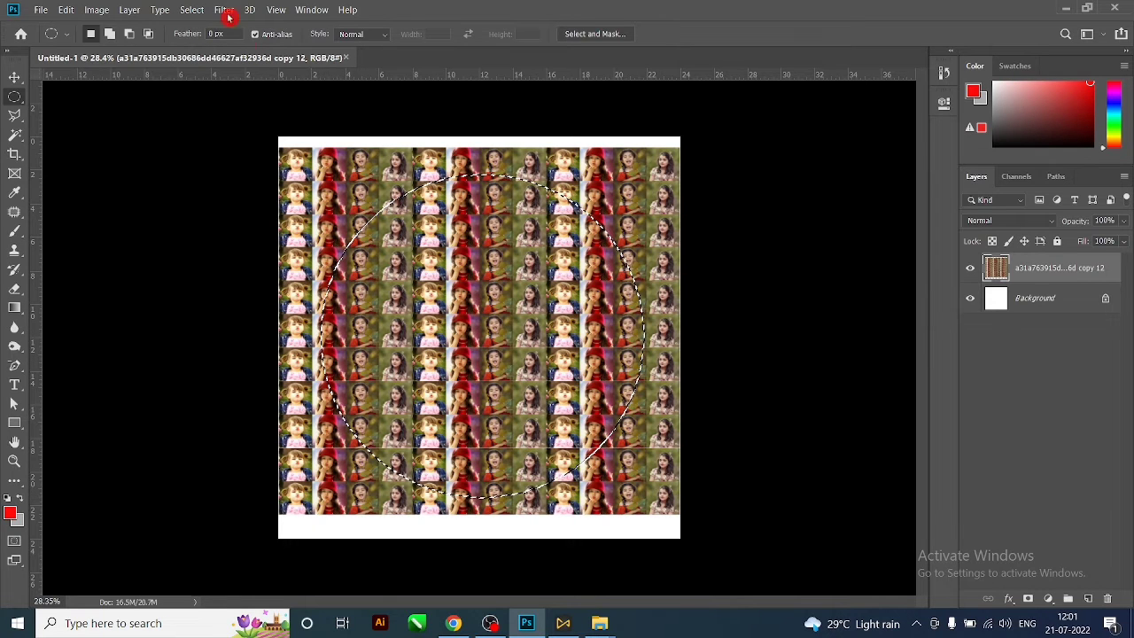
pyautogui.click(223, 9)
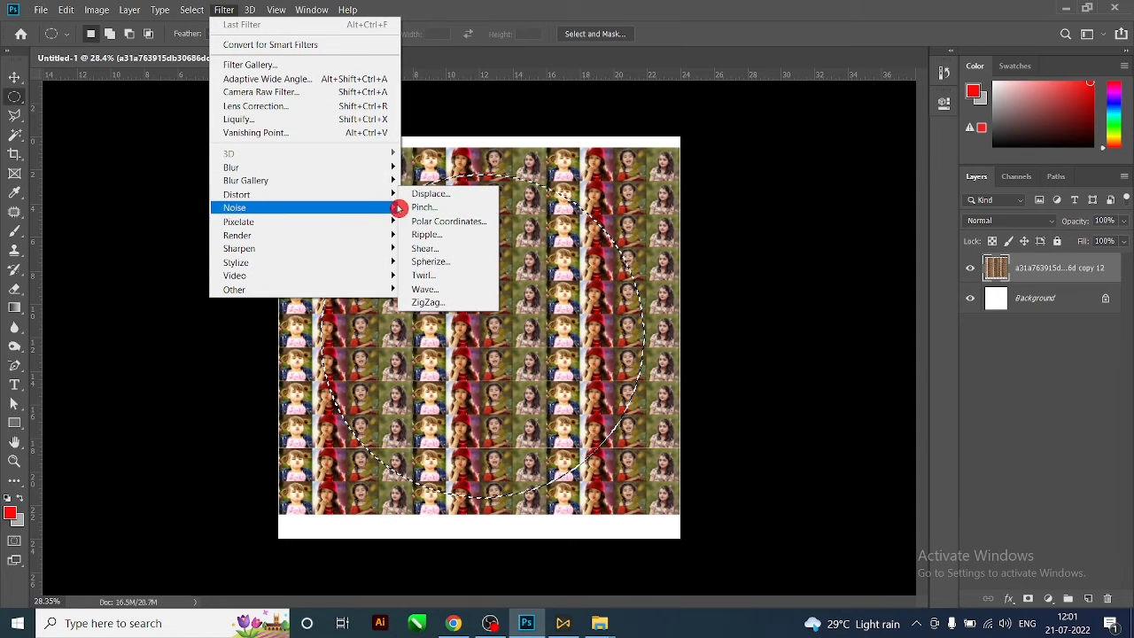
pyautogui.moveTo(237, 194)
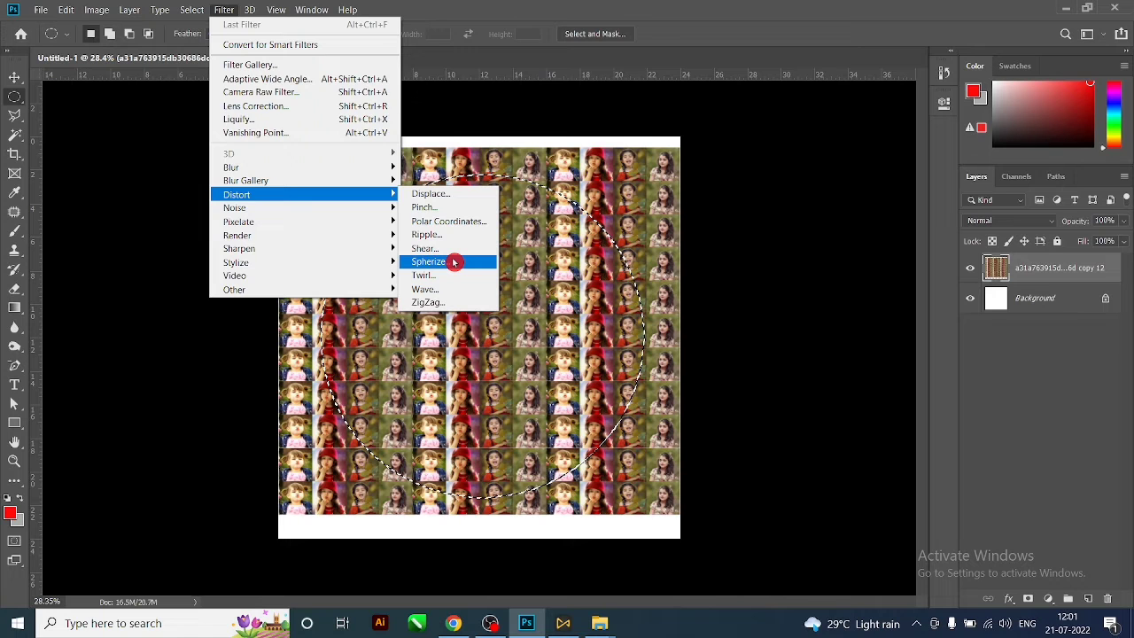
# Open the Spherize filter and zoom its preview out to show the whole image
pyautogui.click(453, 262)
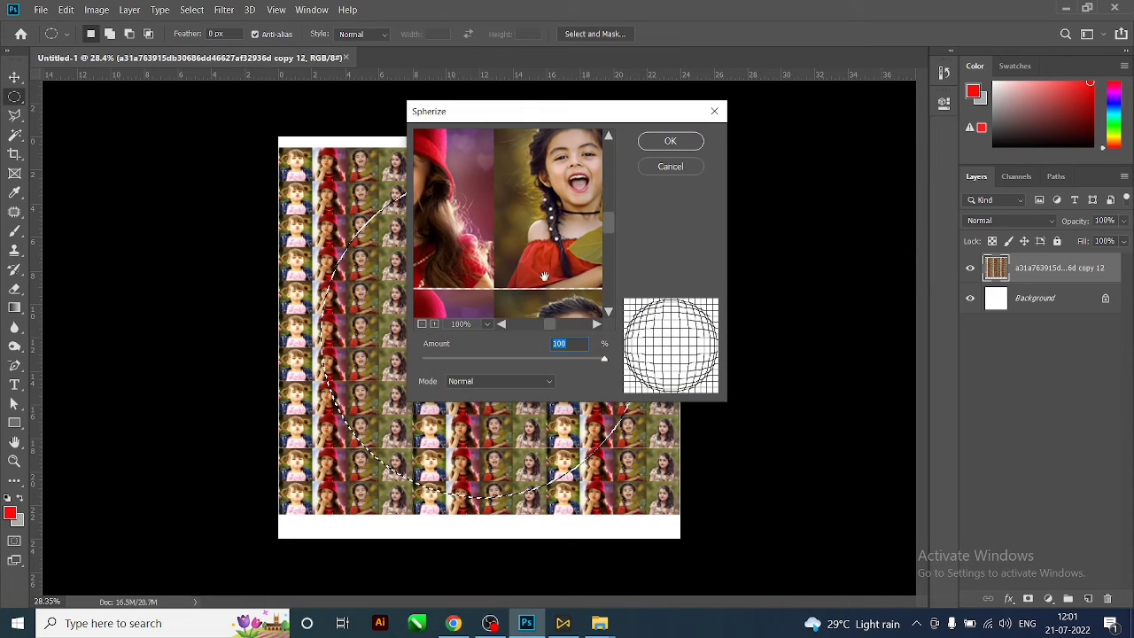
pyautogui.moveTo(512, 113); pyautogui.dragTo(727, 152)
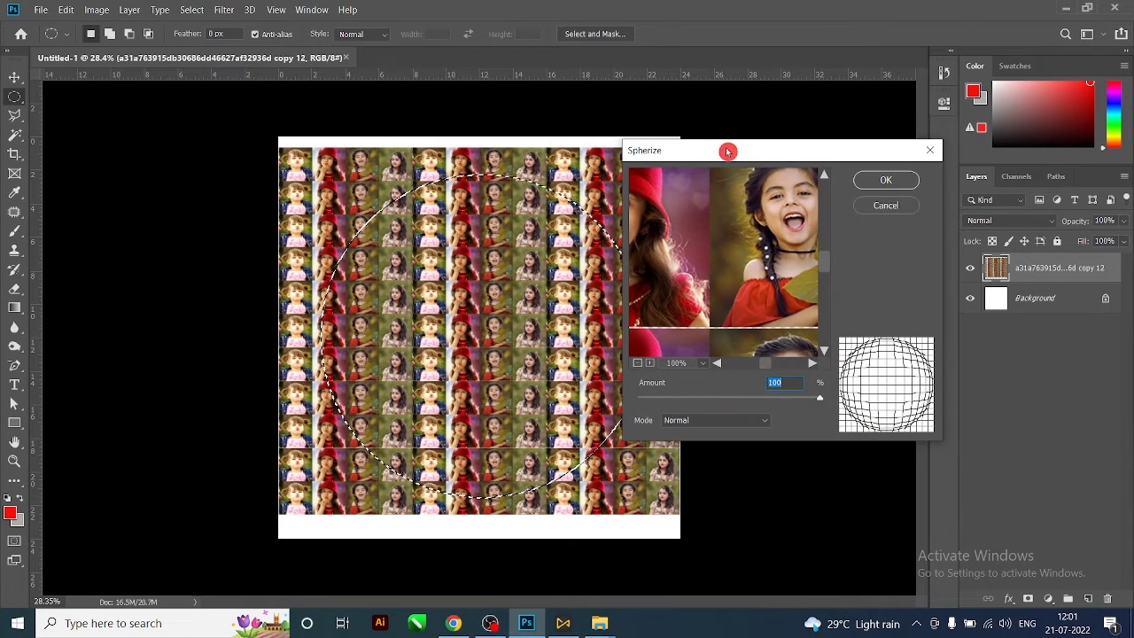
pyautogui.click(638, 364)
pyautogui.click(638, 363)
pyautogui.click(638, 364)
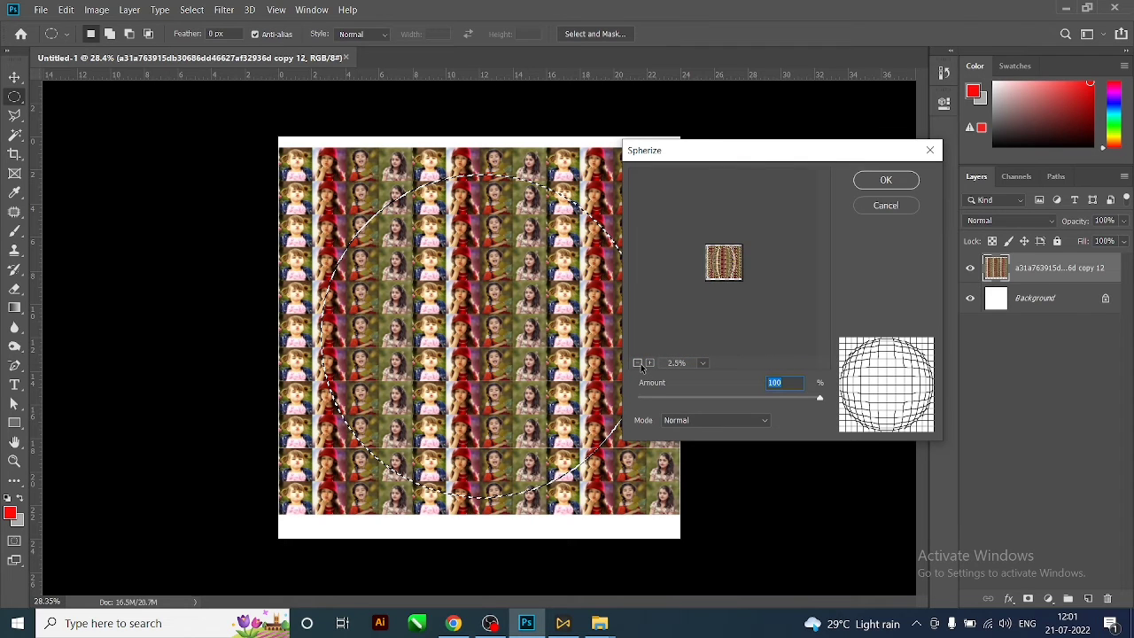
pyautogui.click(651, 363)
pyautogui.click(651, 363)
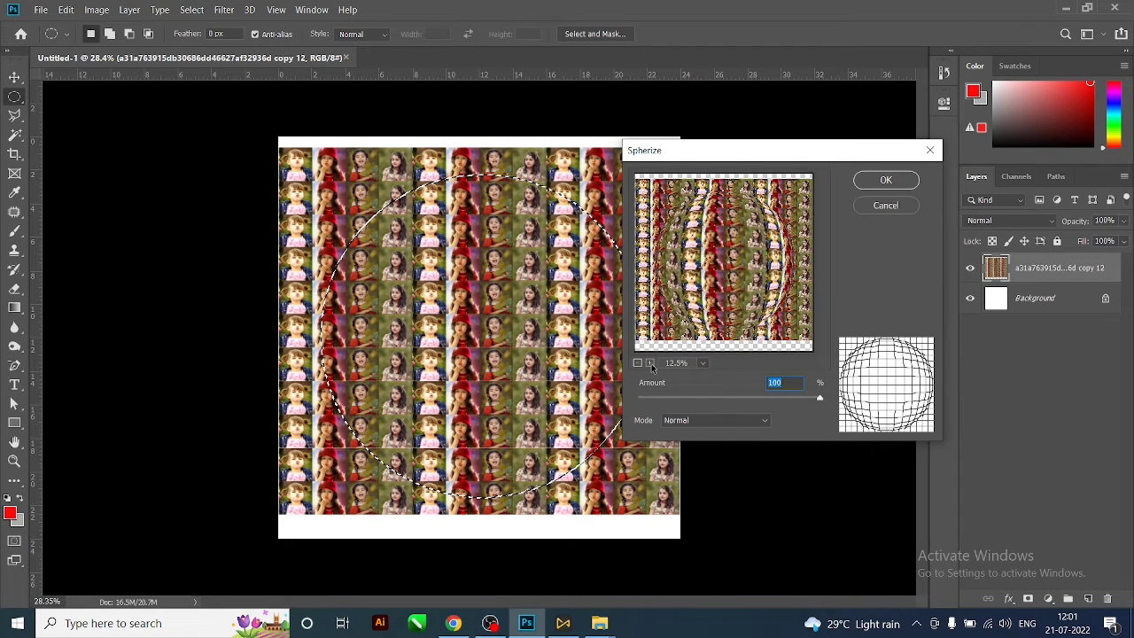
pyautogui.click(651, 363)
pyautogui.click(638, 363)
pyautogui.click(638, 364)
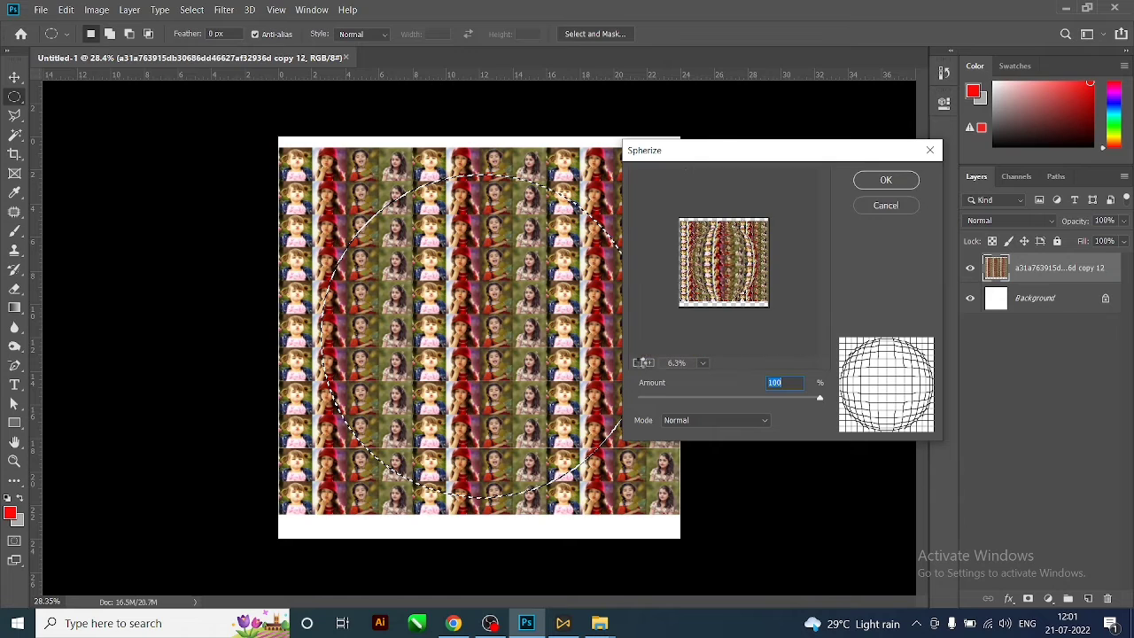
# Apply Spherize at Amount 100 in Normal mode after trying Horizontal Only and Vertical Only
pyautogui.click(728, 416)
pyautogui.click(710, 449)
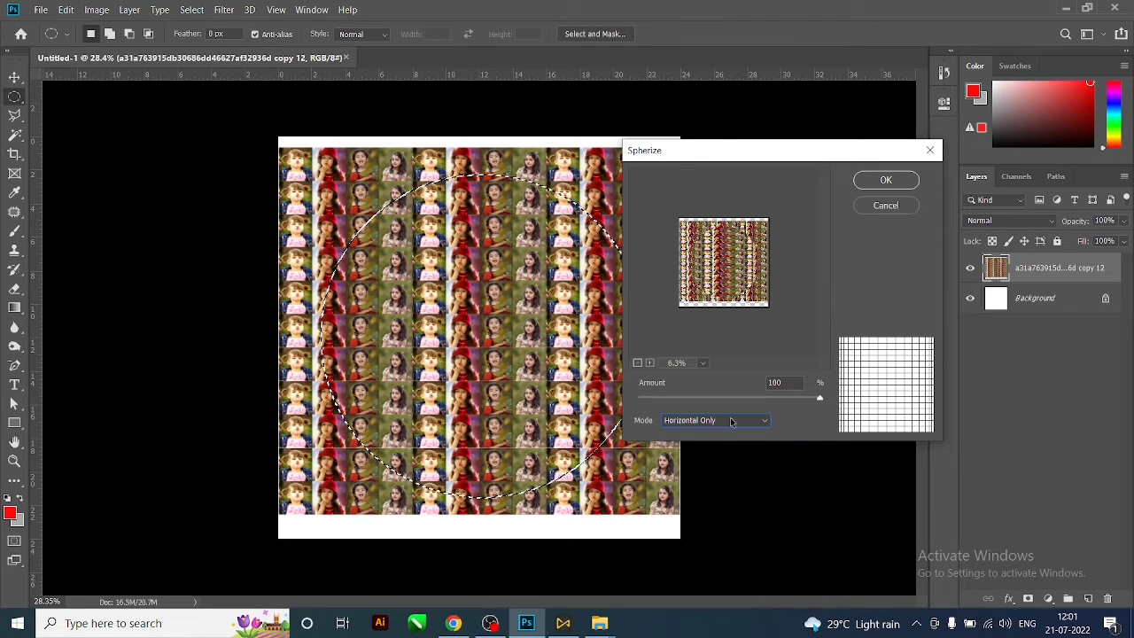
pyautogui.click(731, 421)
pyautogui.click(706, 459)
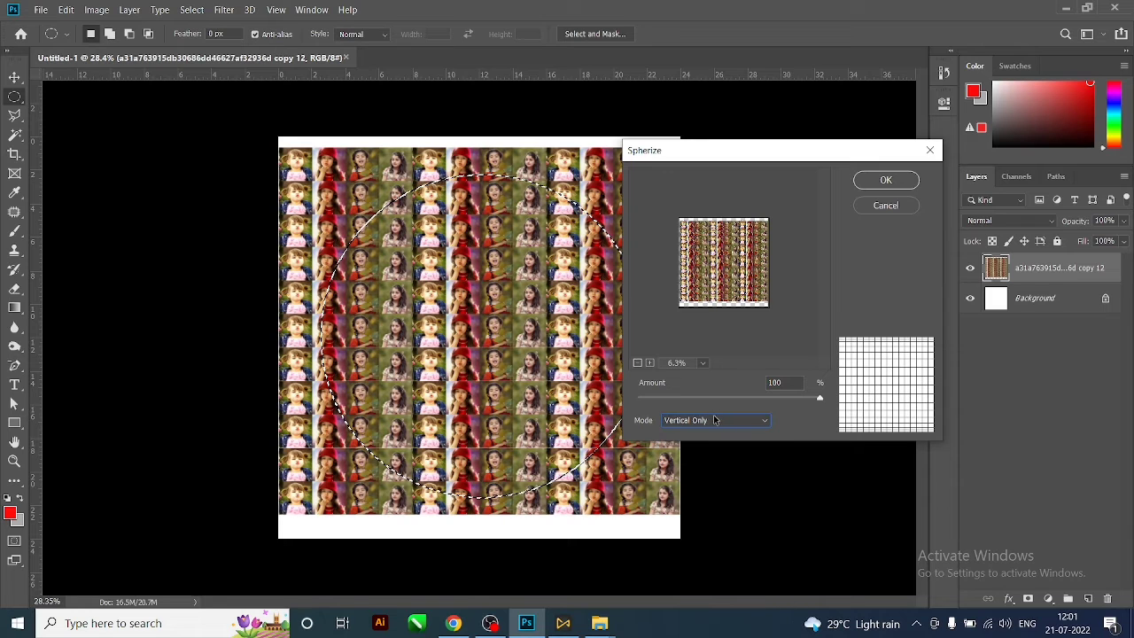
pyautogui.click(716, 420)
pyautogui.click(701, 435)
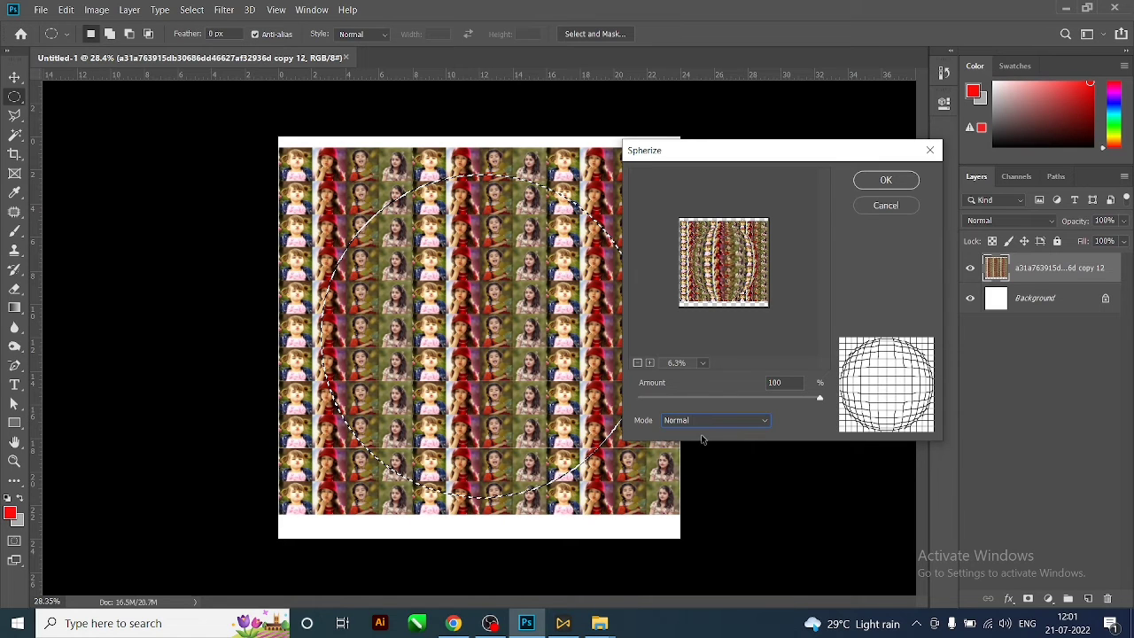
pyautogui.click(886, 181)
# Copy the spherized circle onto a new Layer 1 and hide the flat collage layer
pyautogui.hotkey('ctrl', '-')
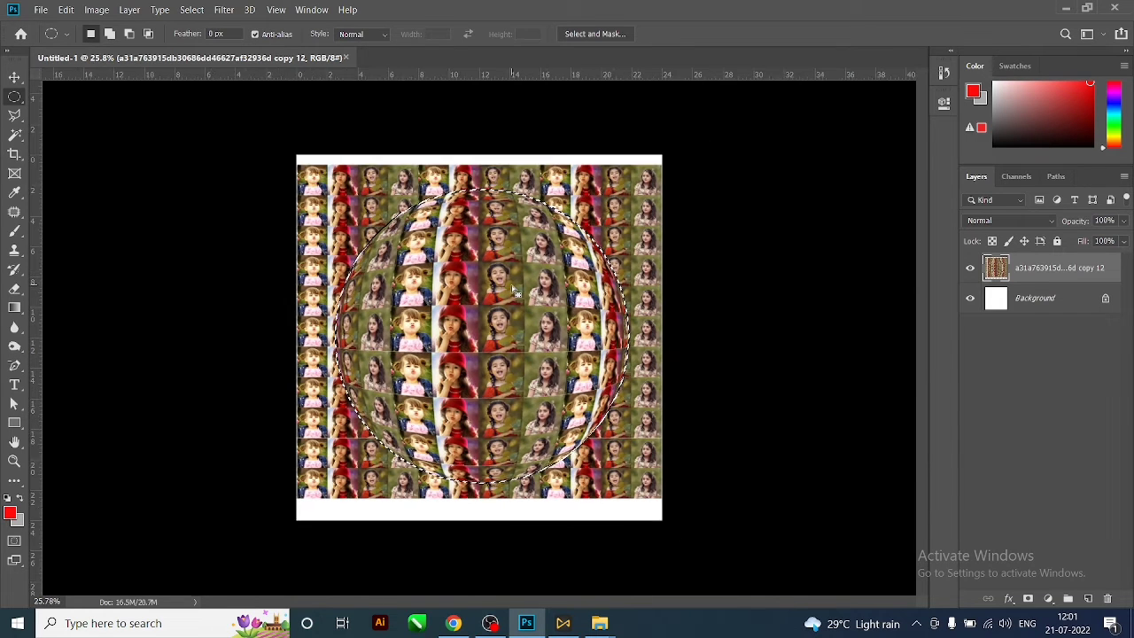
pyautogui.scroll(1, 514, 290)
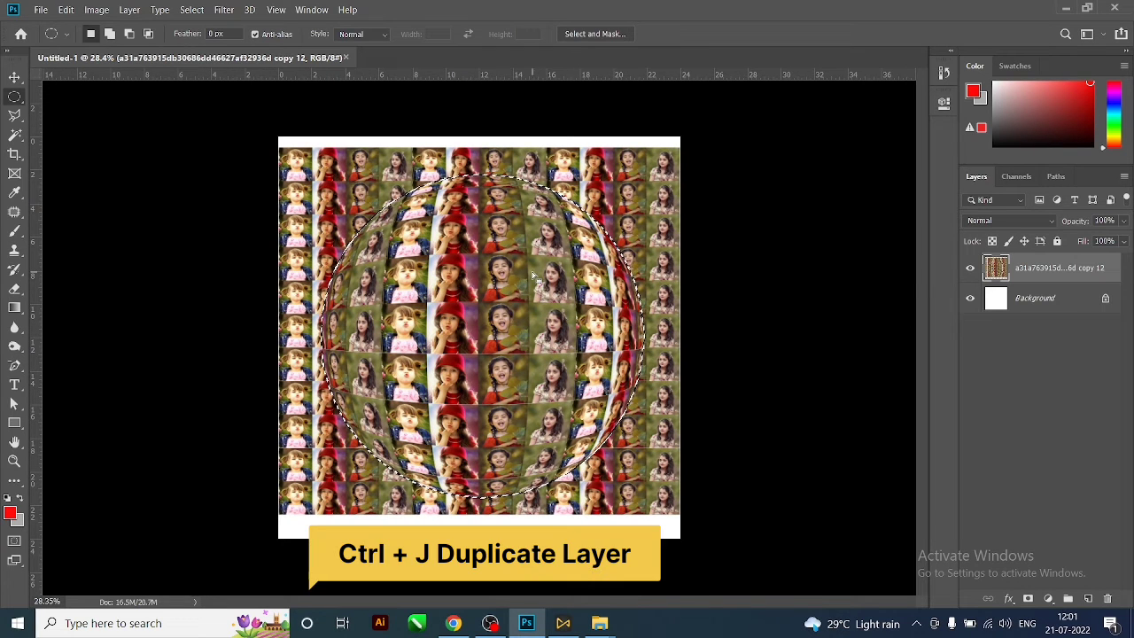
pyautogui.hotkey('ctrl', 'j')
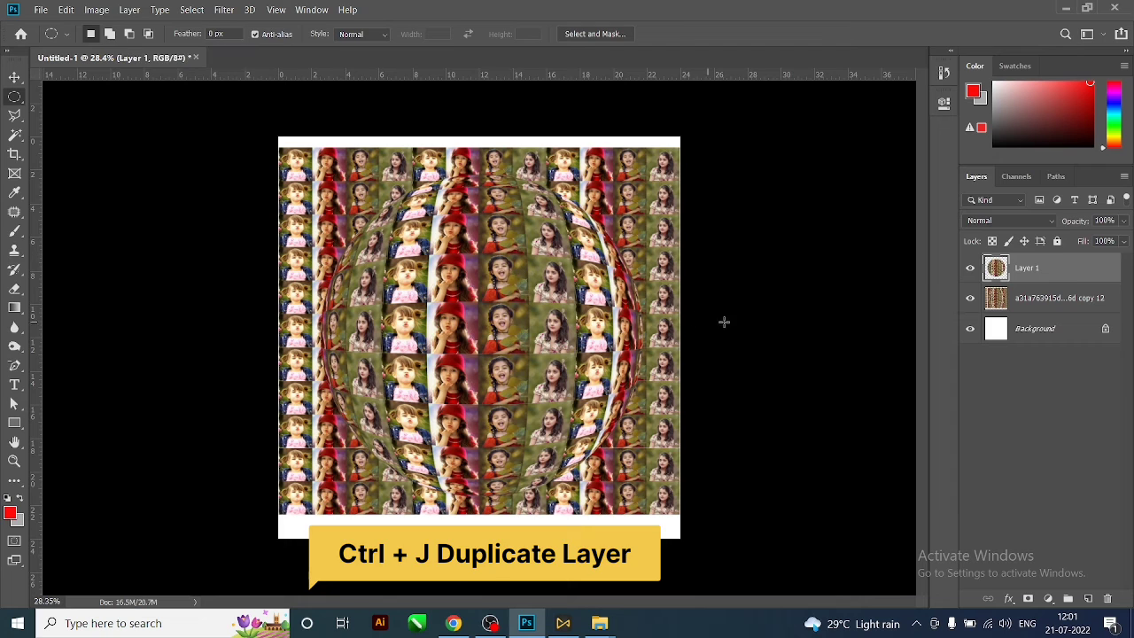
pyautogui.click(974, 302)
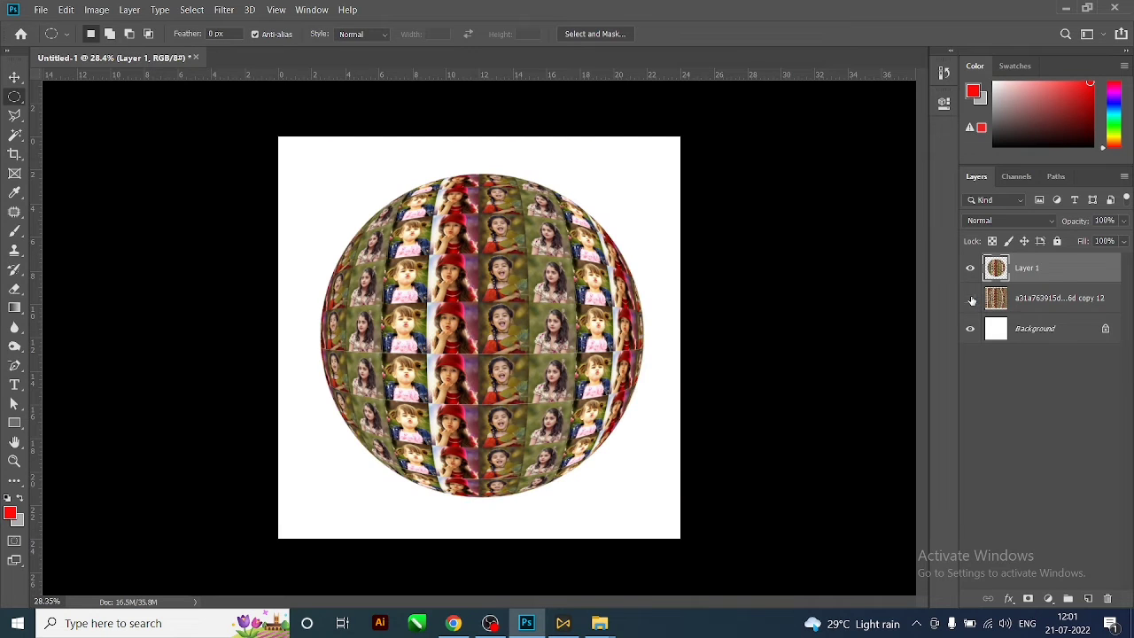
# Rotate the sphere 17.56° and scale it to 77.57%, moving it slightly up
pyautogui.press('v')
pyautogui.moveTo(461, 317); pyautogui.dragTo(480, 319)
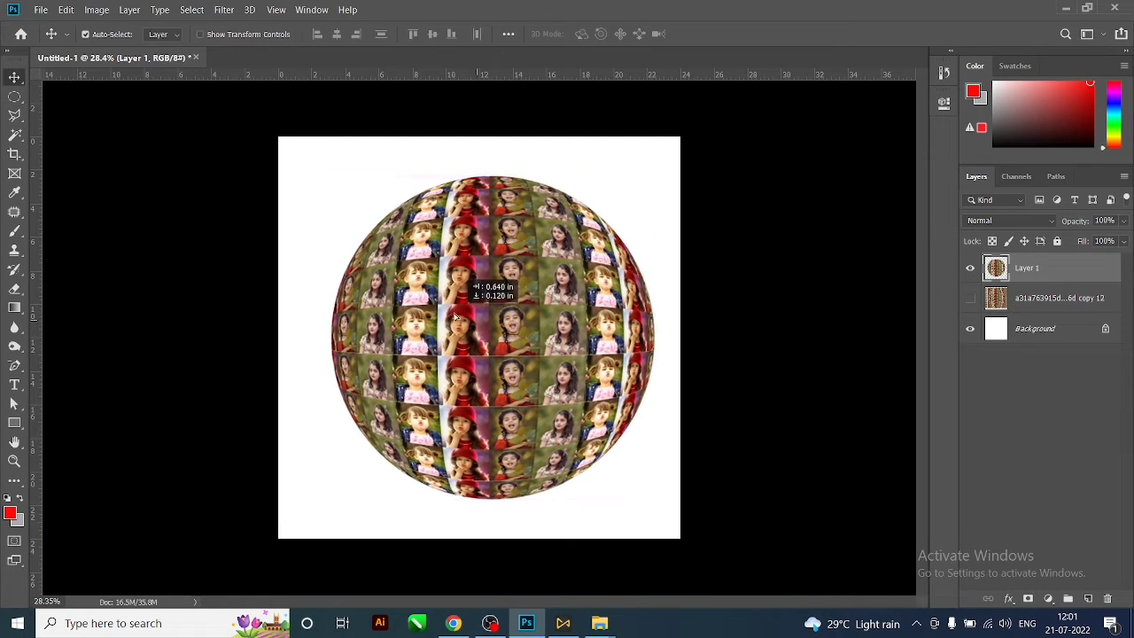
pyautogui.hotkey('ctrl', 'z')
pyautogui.hotkey('ctrl', 't')
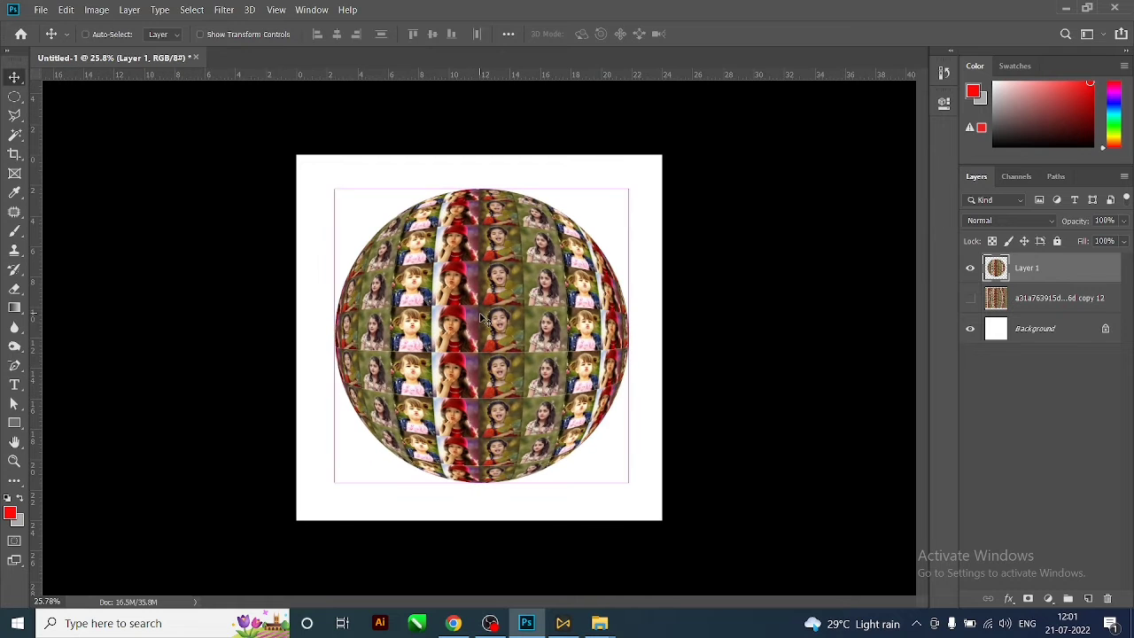
pyautogui.moveTo(688, 240)
pyautogui.mouseDown()
pyautogui.moveTo(700, 248)
pyautogui.moveTo(700, 296)
pyautogui.mouseUp()
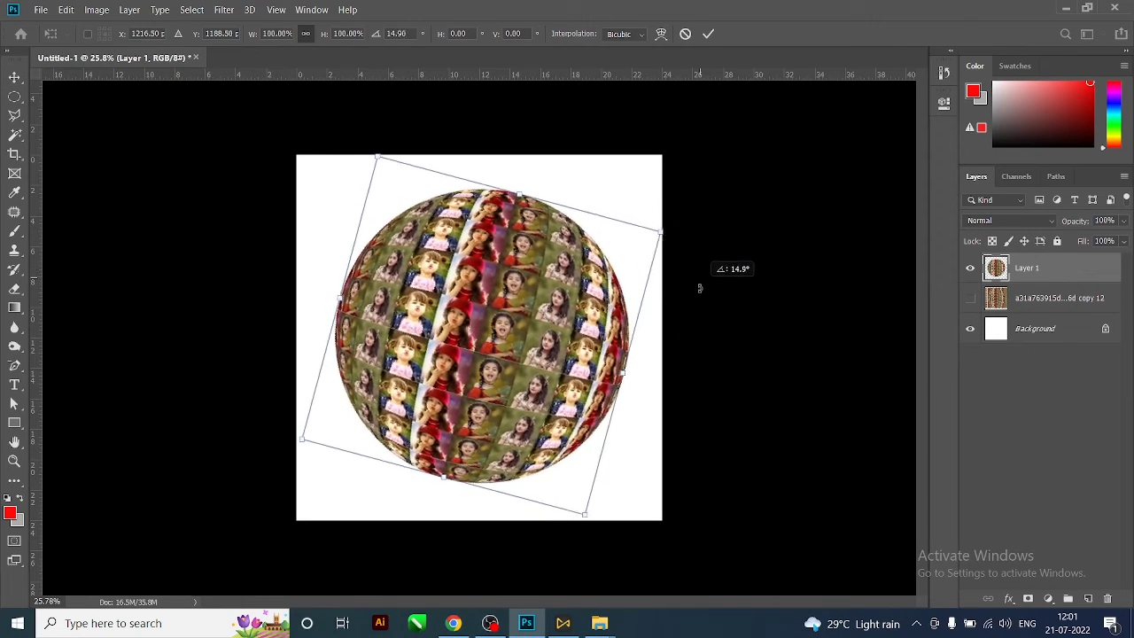
pyautogui.moveTo(665, 240); pyautogui.dragTo(641, 225)
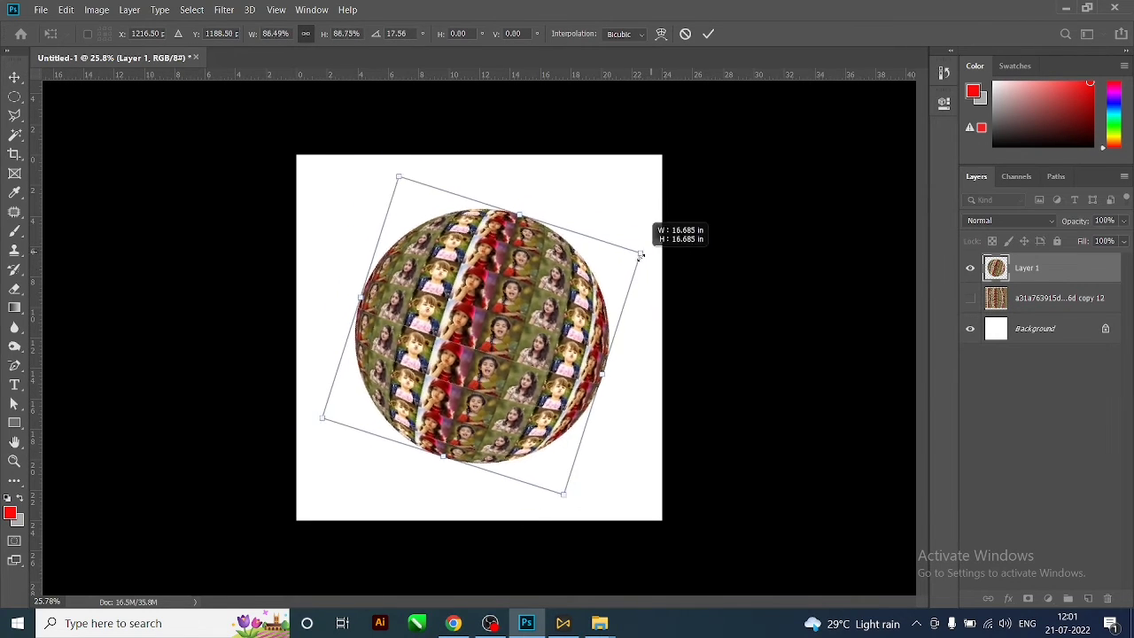
pyautogui.moveTo(545, 262)
pyautogui.mouseDown()
pyautogui.moveTo(547, 282)
pyautogui.moveTo(546, 262)
pyautogui.mouseUp()
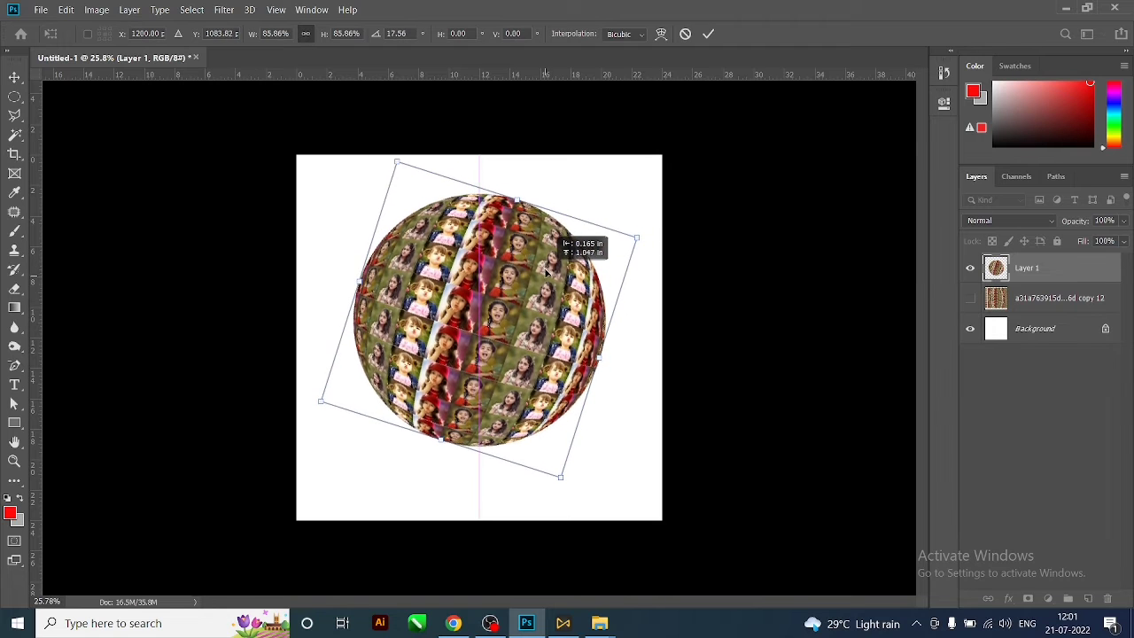
pyautogui.moveTo(635, 227); pyautogui.dragTo(622, 222)
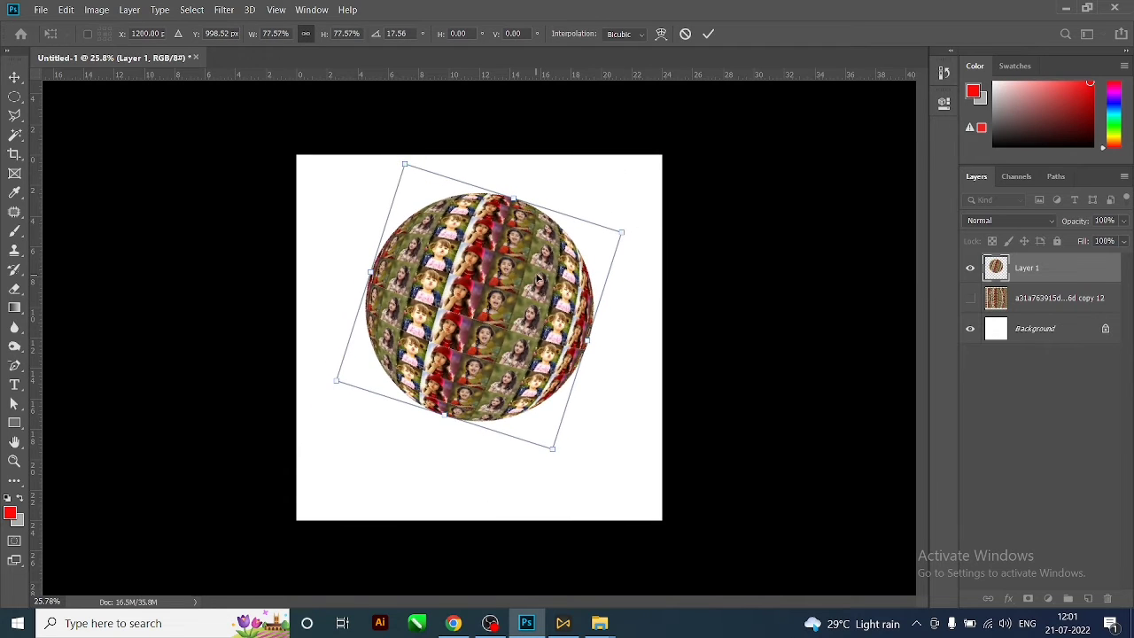
pyautogui.moveTo(540, 277); pyautogui.dragTo(538, 268)
pyautogui.press('Return')
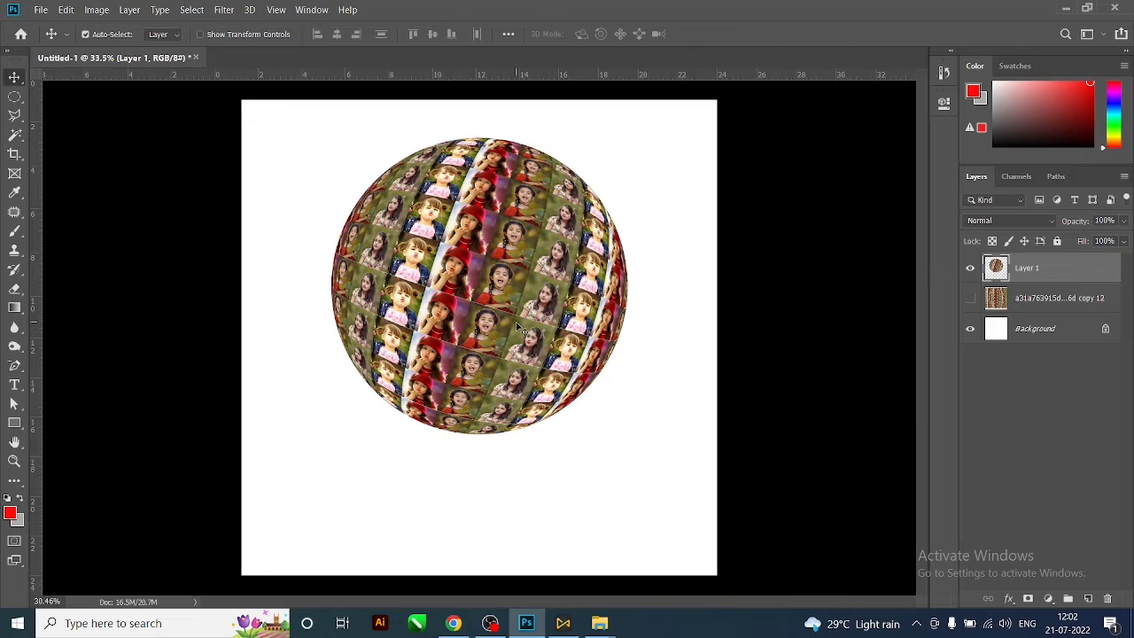
# Add an empty Layer 2 above the sphere layer, keeping the collage hidden
pyautogui.click(972, 299)
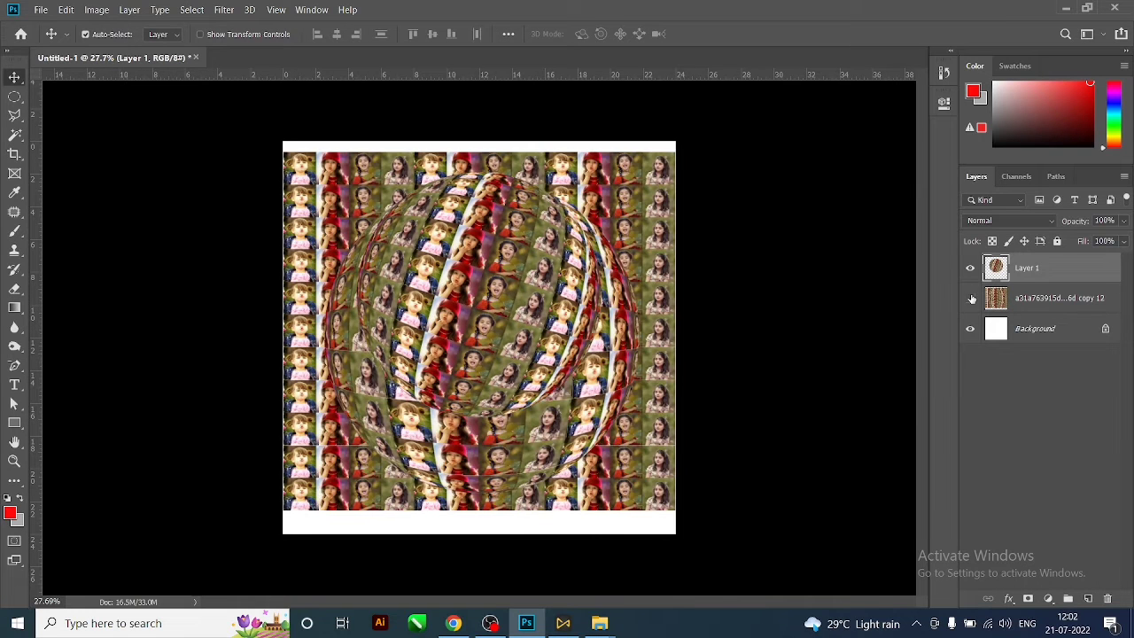
pyautogui.click(971, 298)
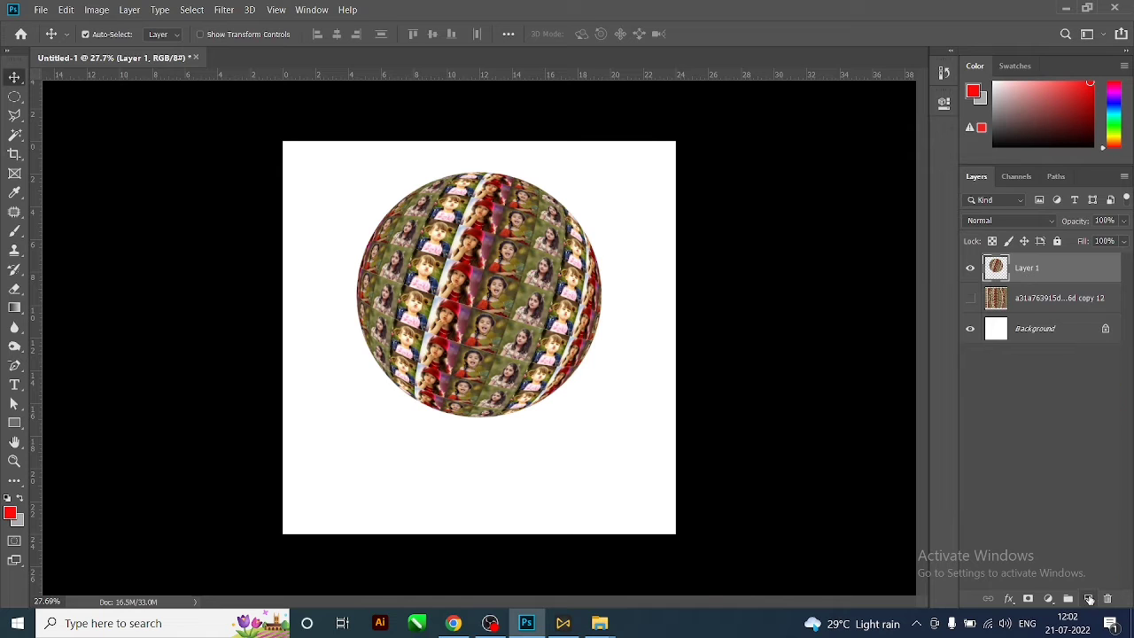
pyautogui.click(1089, 599)
# Set up a black (000000) brush with 0% hardness
pyautogui.click(14, 231)
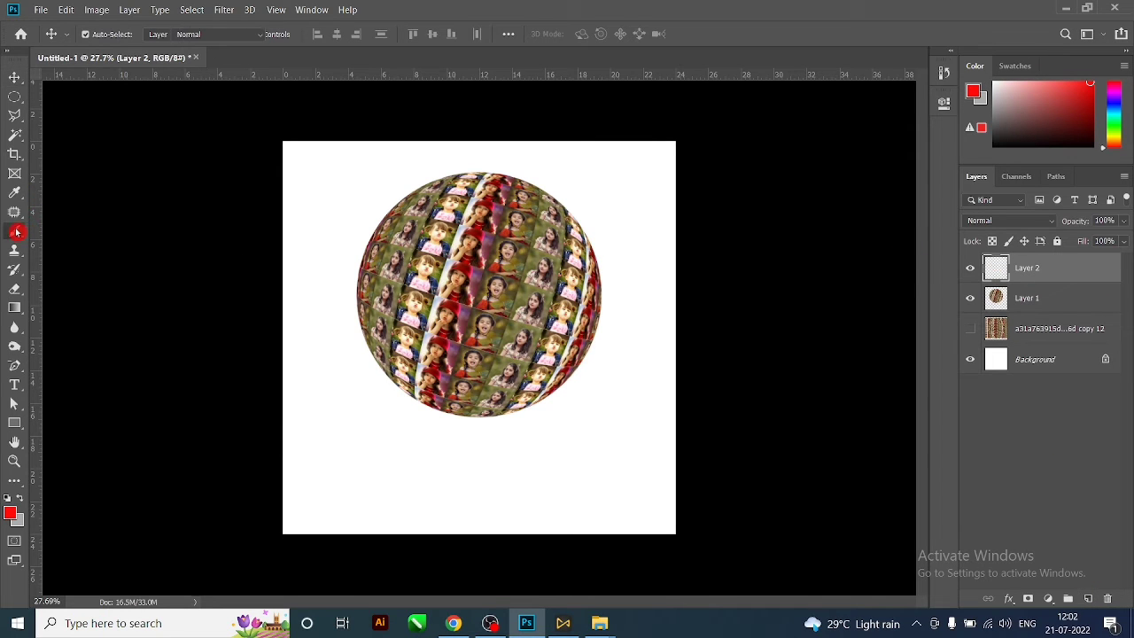
pyautogui.click(10, 516)
pyautogui.write('000000')
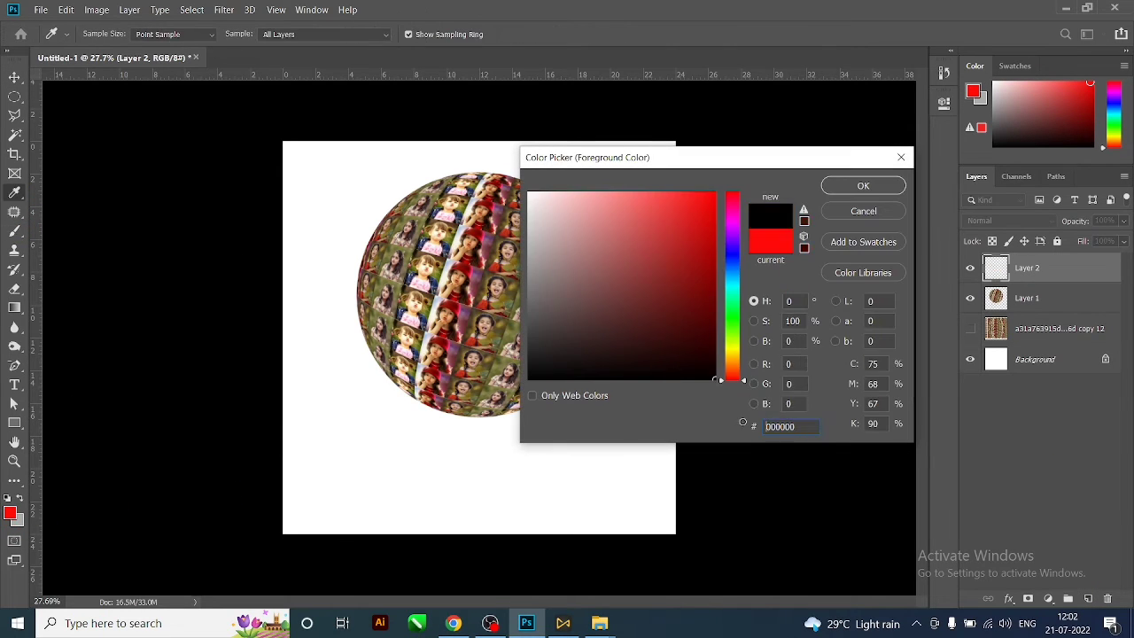
pyautogui.click(864, 186)
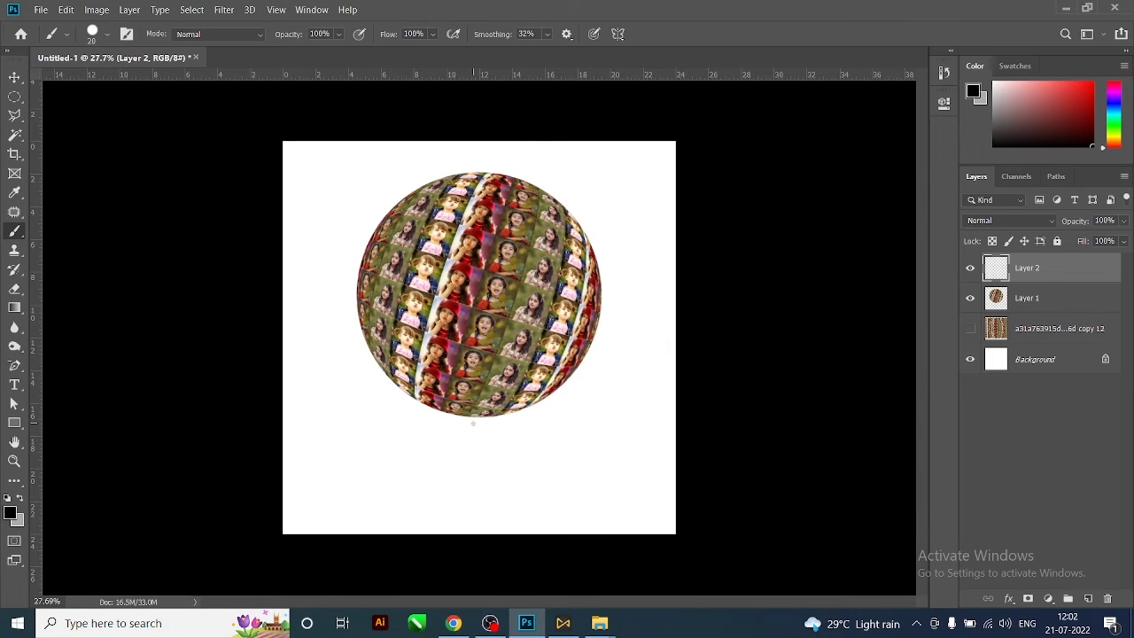
pyautogui.click(107, 34)
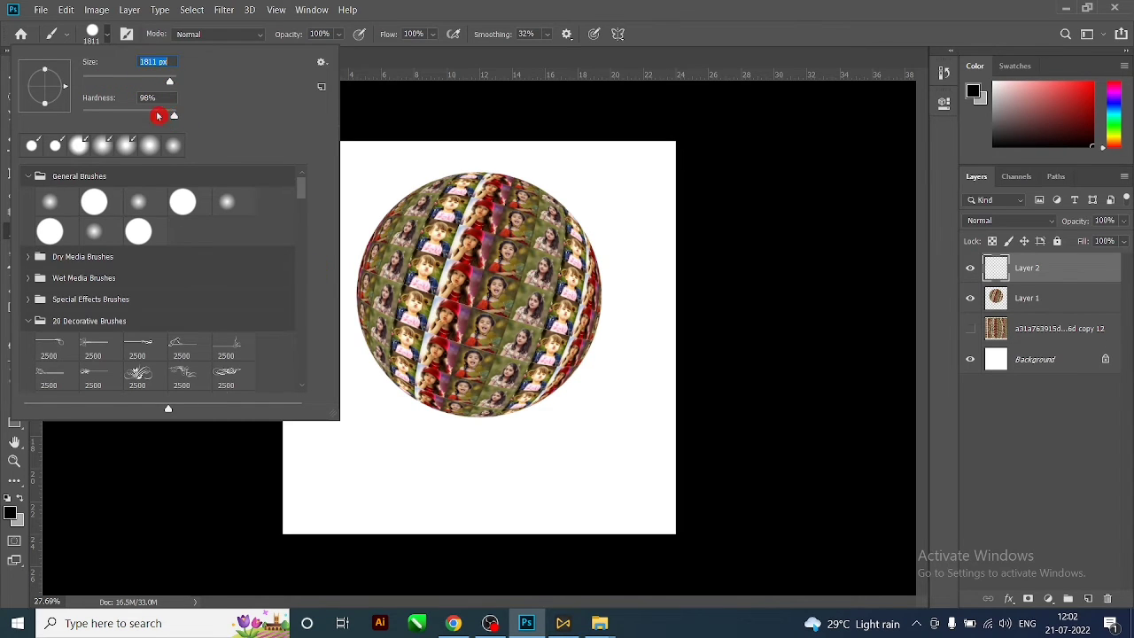
pyautogui.moveTo(158, 116); pyautogui.dragTo(82, 116)
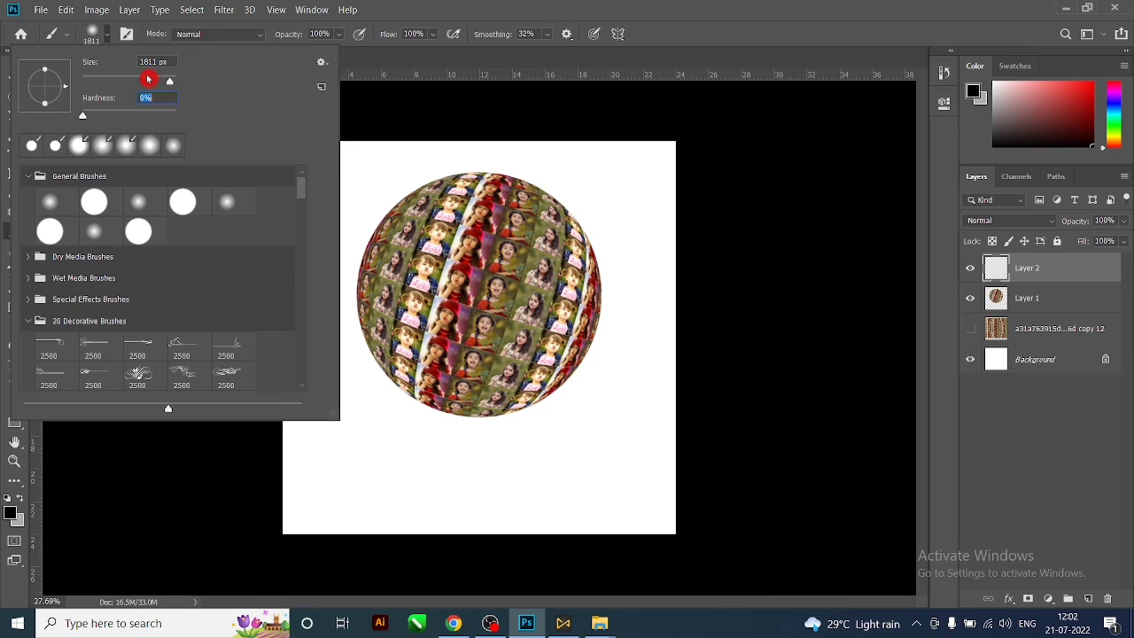
pyautogui.moveTo(148, 79); pyautogui.dragTo(124, 84)
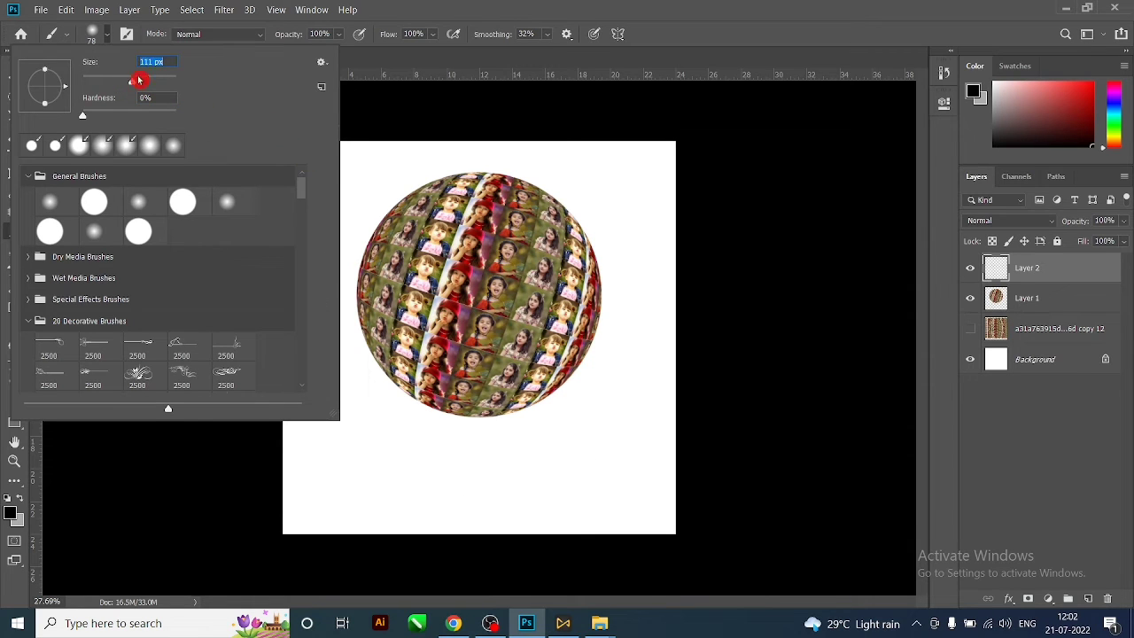
pyautogui.click(471, 441)
# Paint a large soft black blob below the sphere on Layer 2
pyautogui.hotkey('ctrl', 'z')
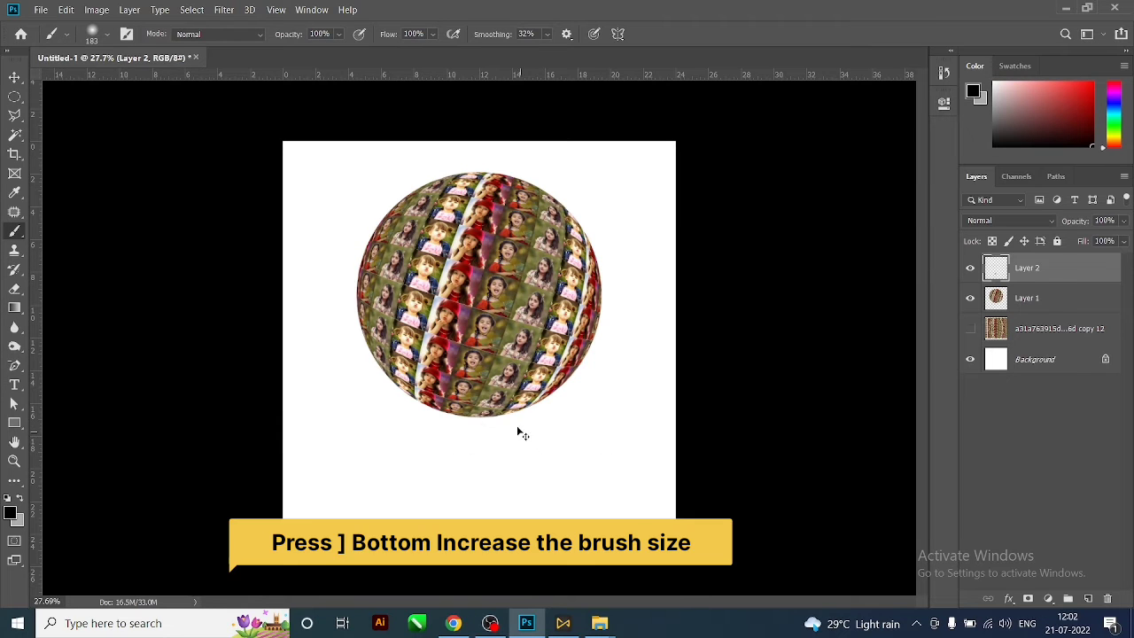
pyautogui.press(']')
pyautogui.press(']')
pyautogui.press(']')
pyautogui.press(']')
pyautogui.press(']')
pyautogui.press(']')
pyautogui.press(']')
pyautogui.click(476, 443)
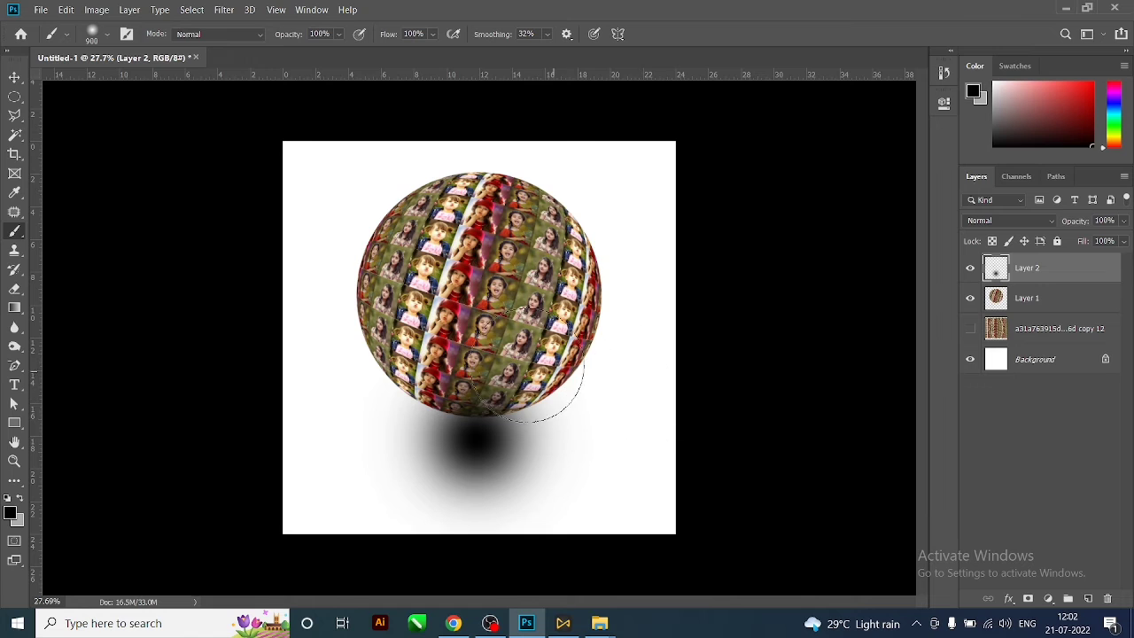
pyautogui.click(15, 77)
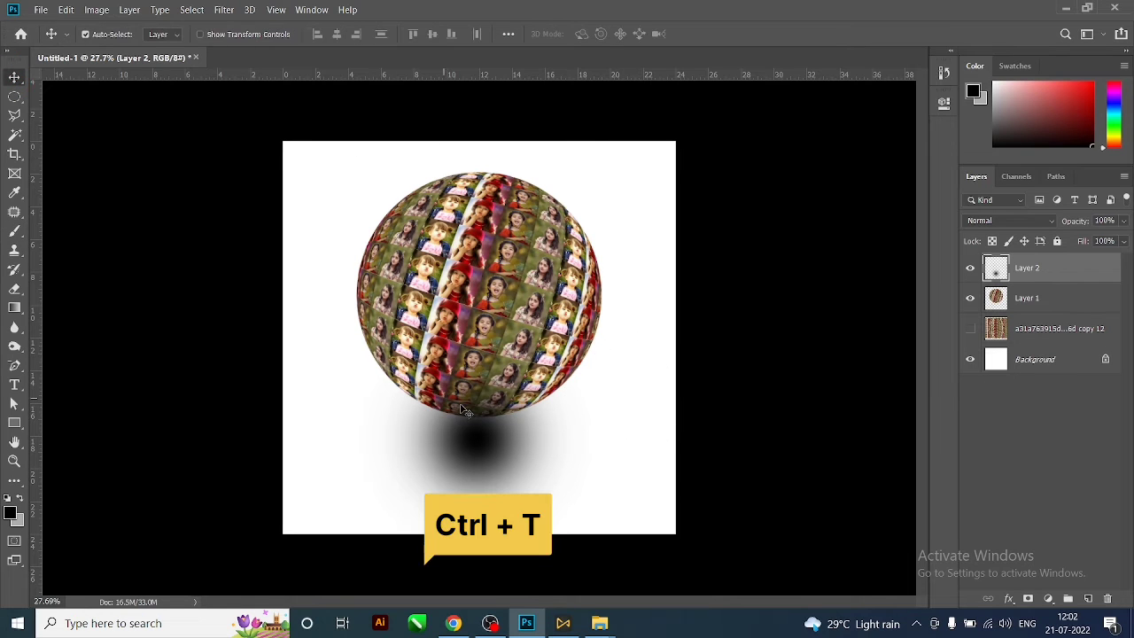
# Squash the shadow into a wide flat ellipse tucked under the sphere
pyautogui.hotkey('ctrl', 't')
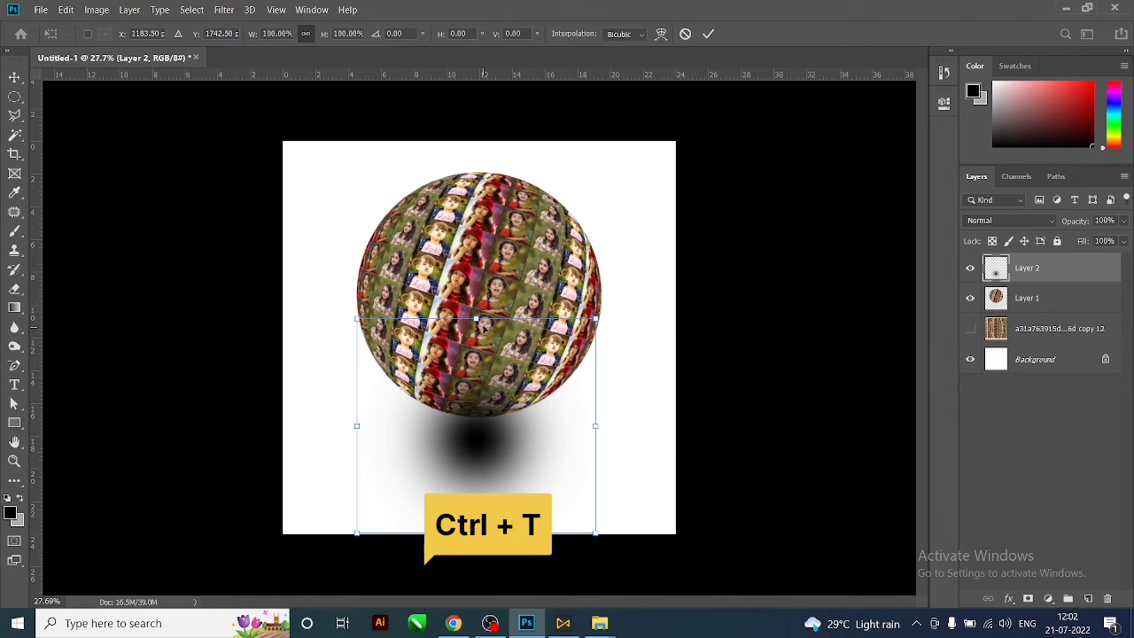
pyautogui.moveTo(477, 318); pyautogui.dragTo(482, 490)
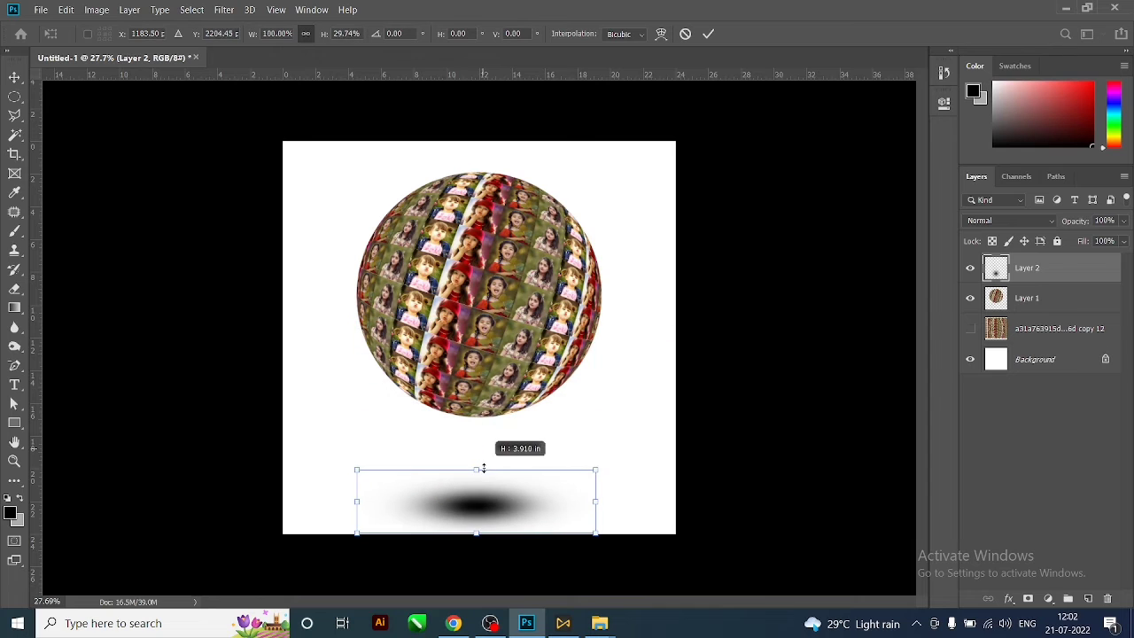
pyautogui.moveTo(528, 508); pyautogui.dragTo(530, 424)
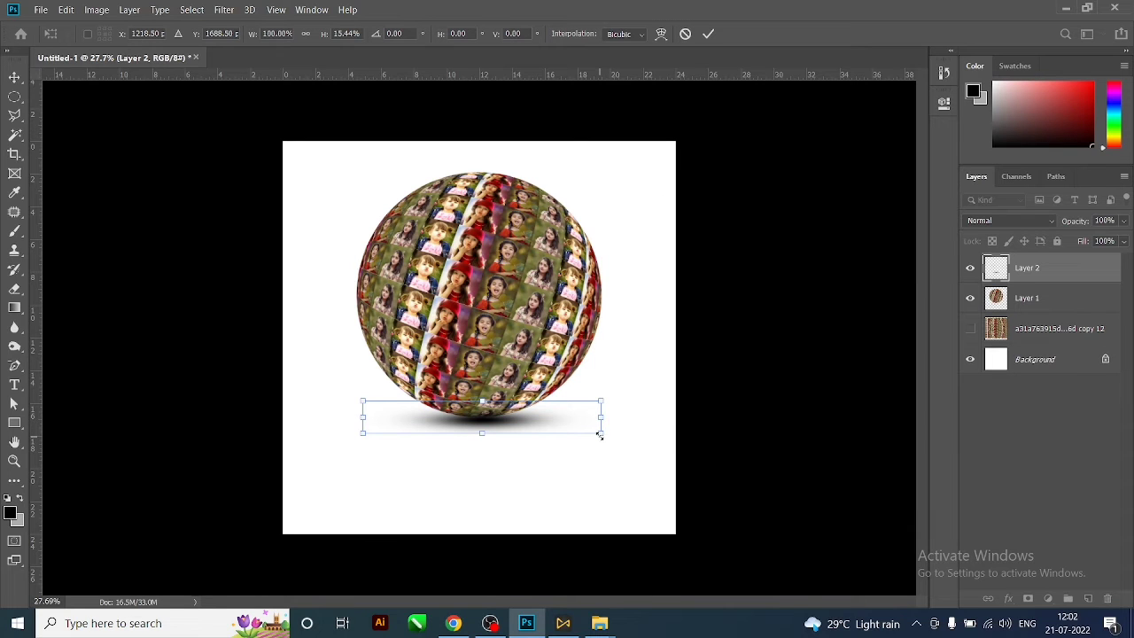
pyautogui.moveTo(600, 435); pyautogui.dragTo(634, 438)
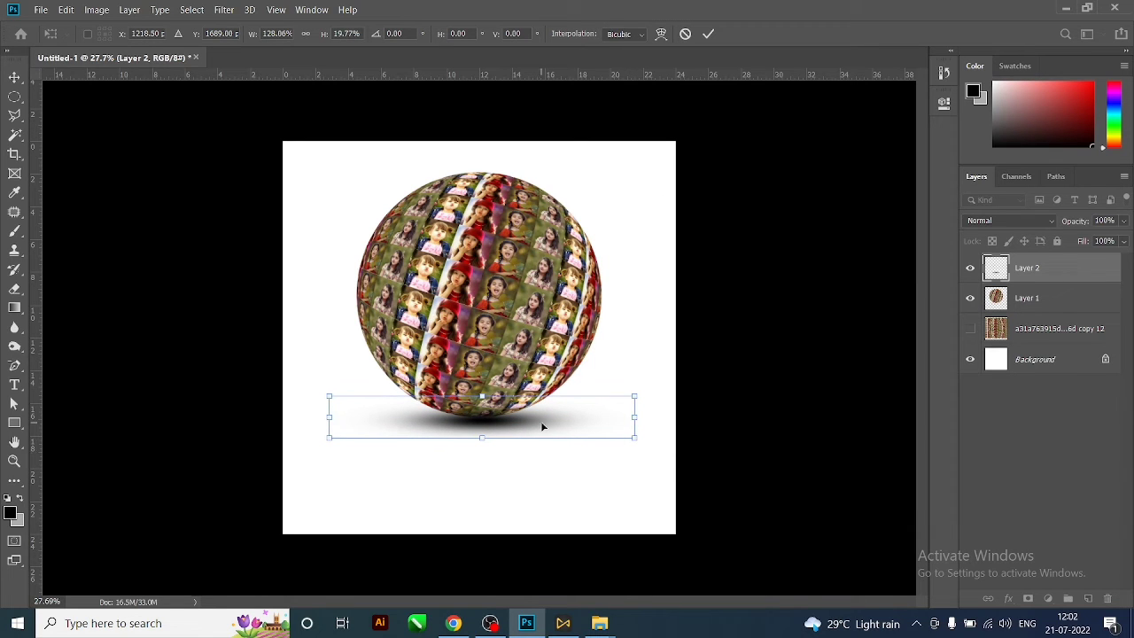
pyautogui.moveTo(544, 427); pyautogui.dragTo(541, 431)
pyautogui.press('Return')
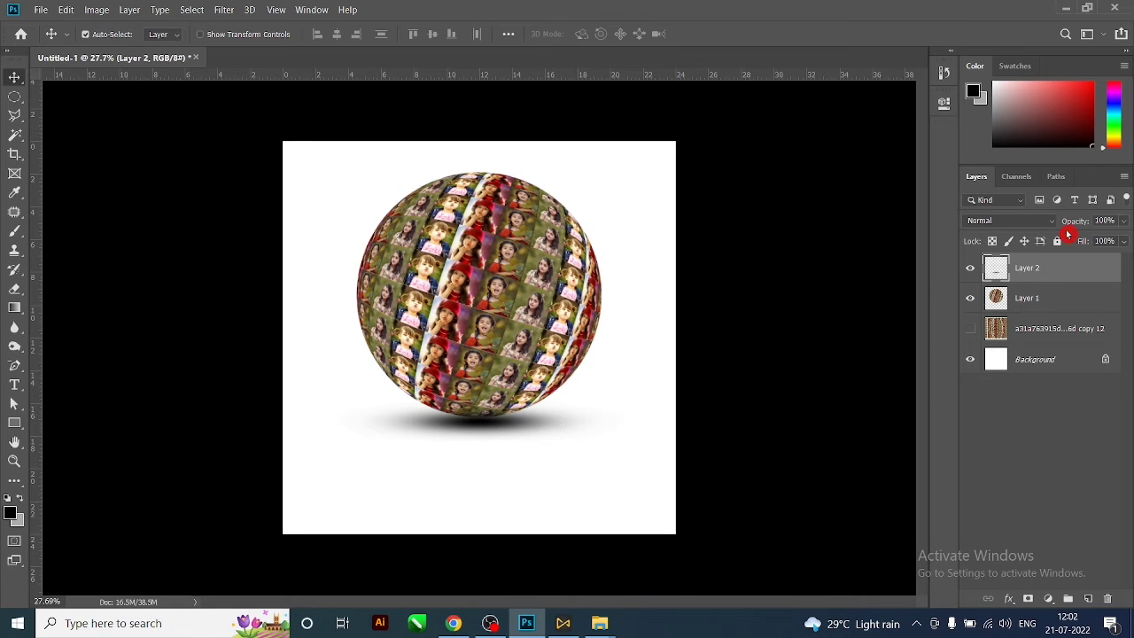
# Lower the shadow layer's opacity to 78%
pyautogui.moveTo(1078, 225); pyautogui.dragTo(1073, 227)
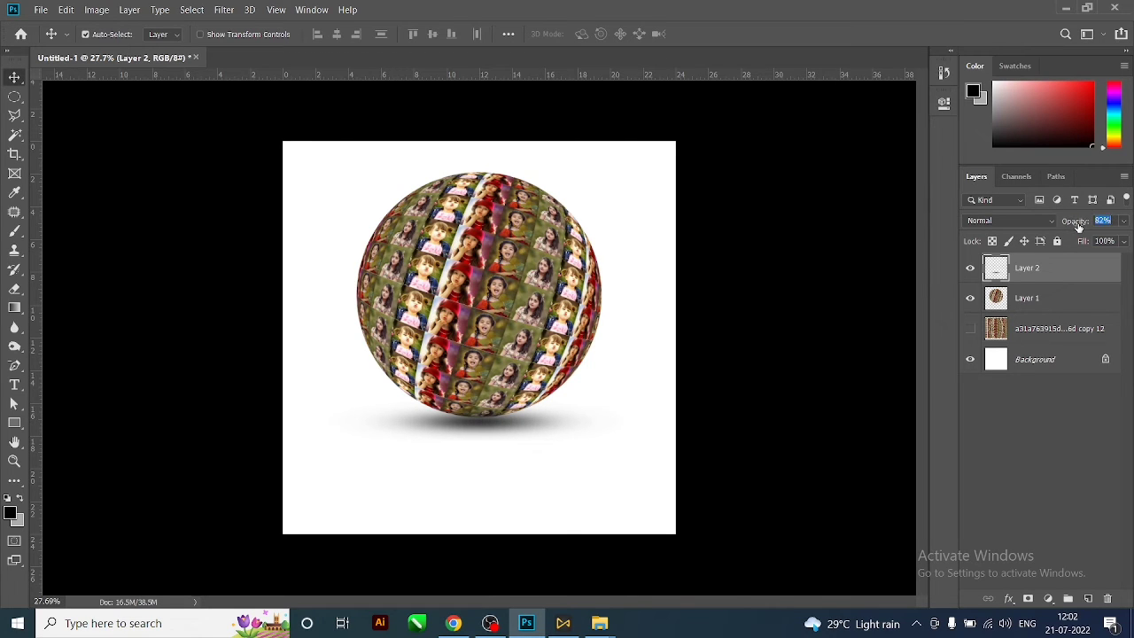
pyautogui.scroll(-3, 568, 355)
pyautogui.scroll(2, 567, 354)
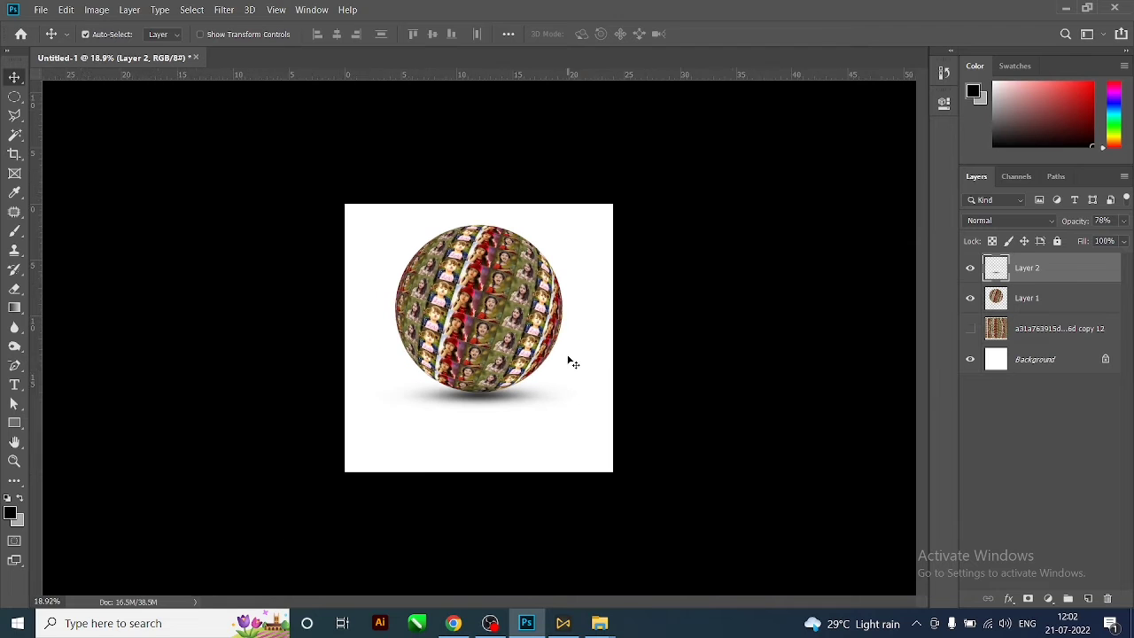
pyautogui.click(514, 340)
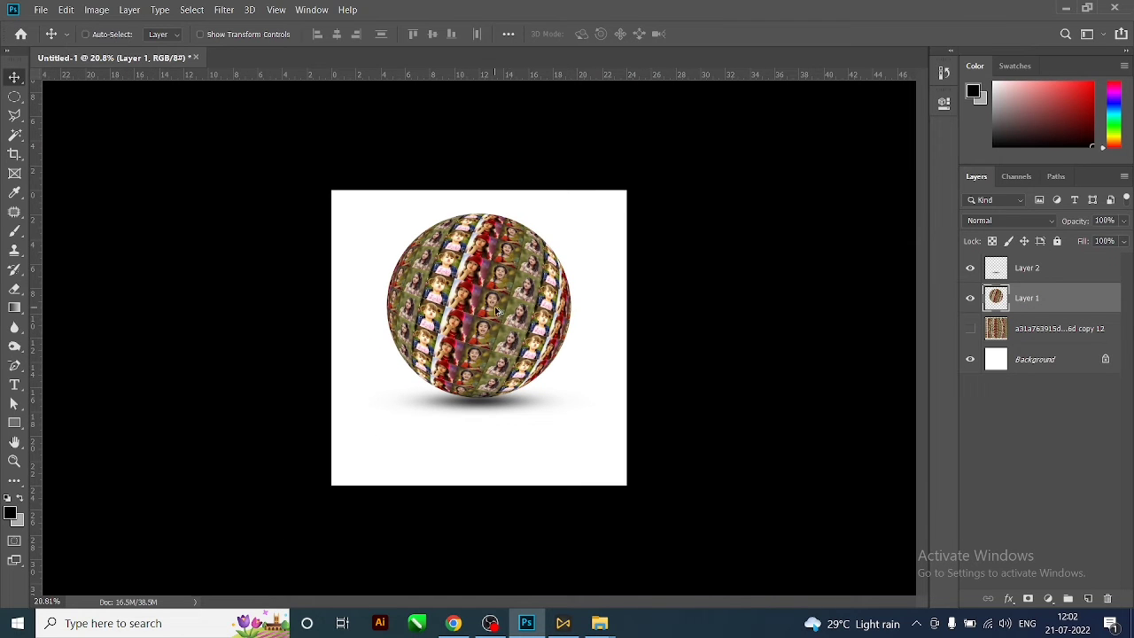
# Duplicate the sphere as Layer 1 copy, add a white layer mask, and overlap it with the original
pyautogui.moveTo(499, 312); pyautogui.dragTo(495, 504)
pyautogui.scroll(-2, 496, 504)
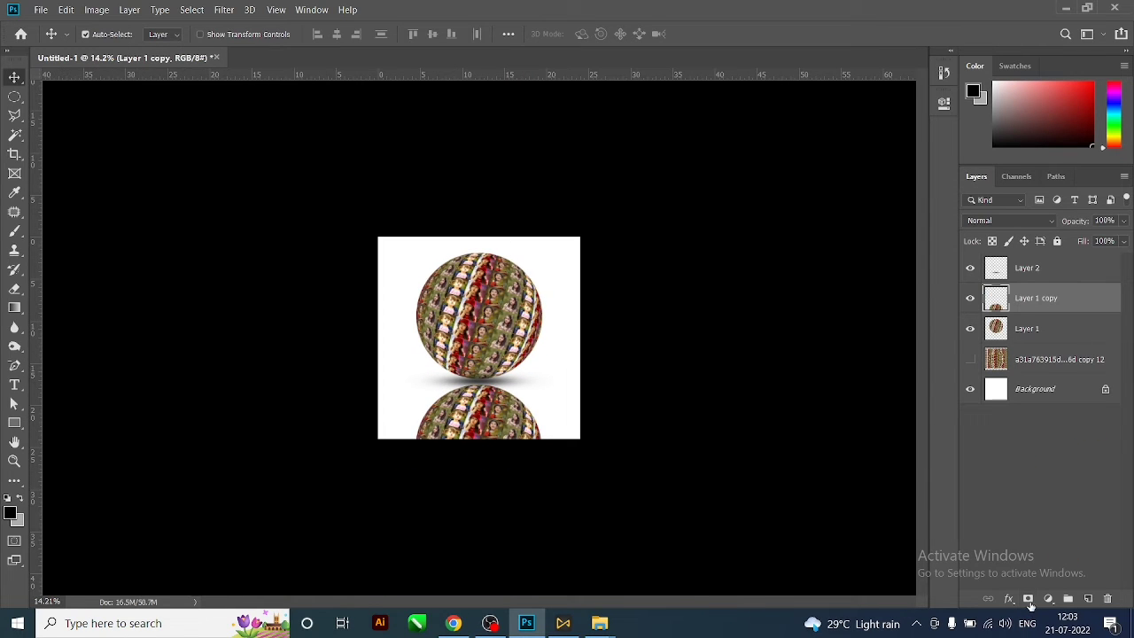
pyautogui.click(1028, 600)
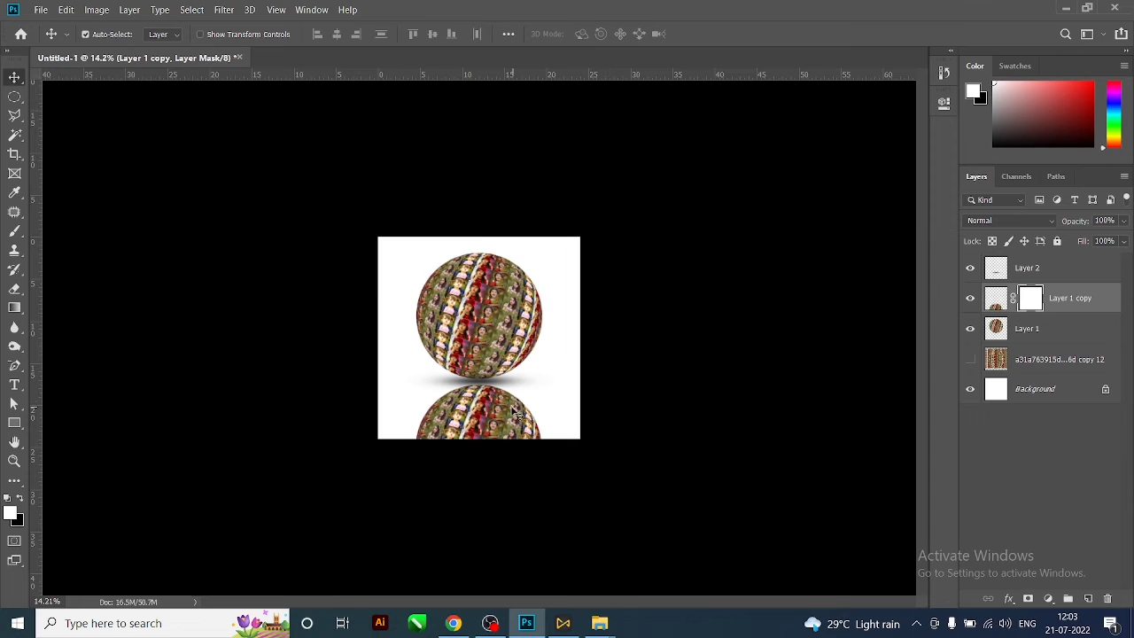
pyautogui.moveTo(510, 420); pyautogui.dragTo(508, 333)
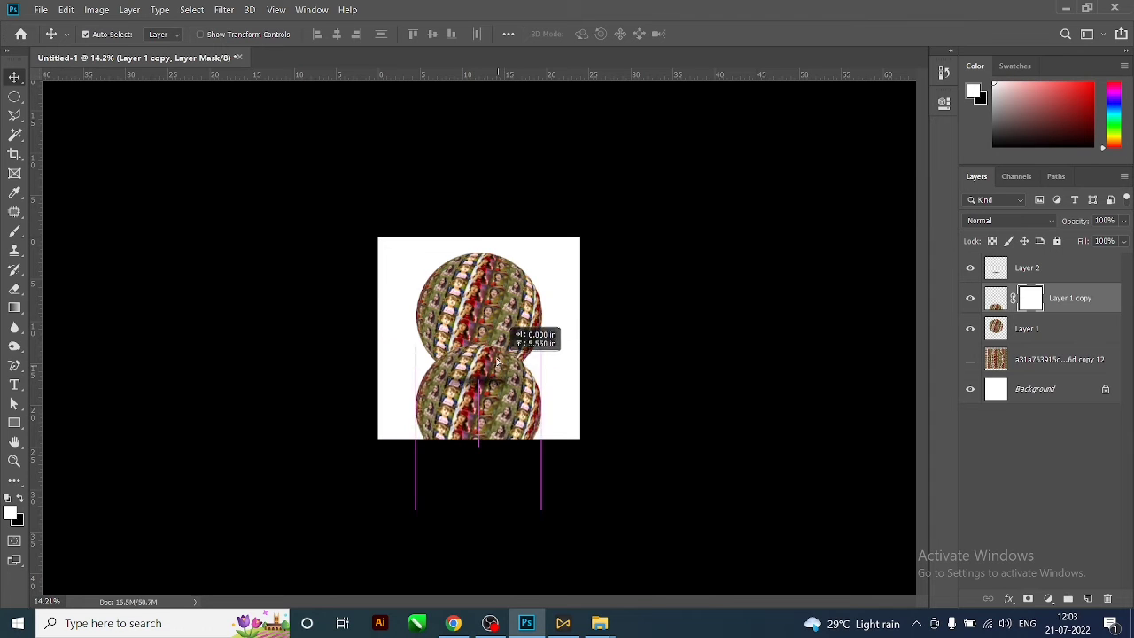
# Paint black on the mask with a larger brush at 39%, then 10% opacity, fading the lower sphere
pyautogui.click(15, 229)
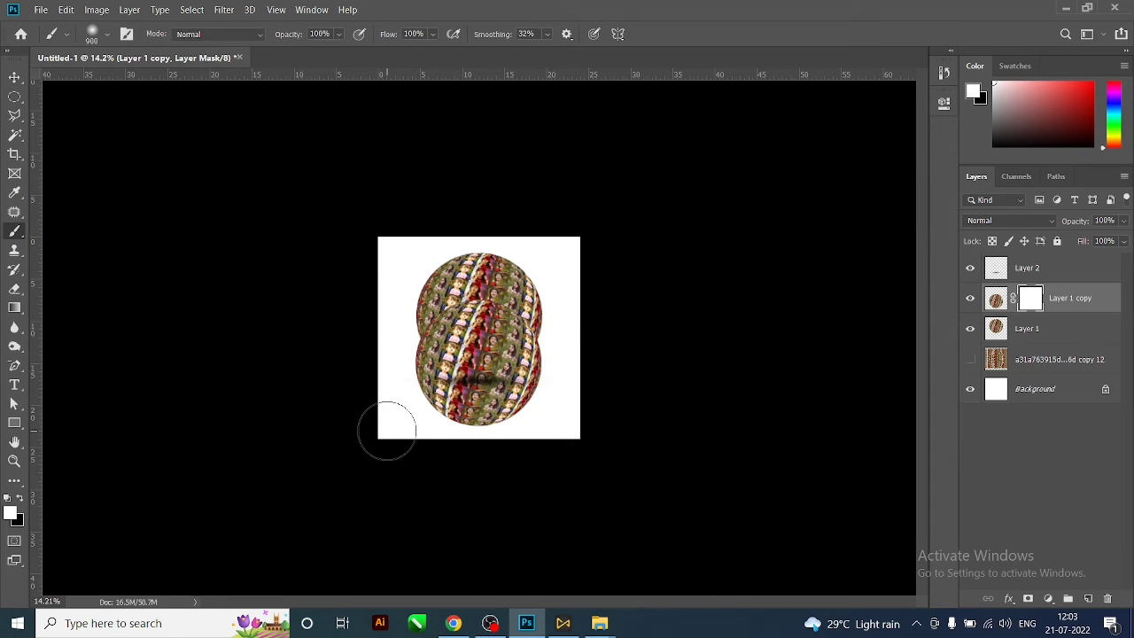
pyautogui.click(21, 499)
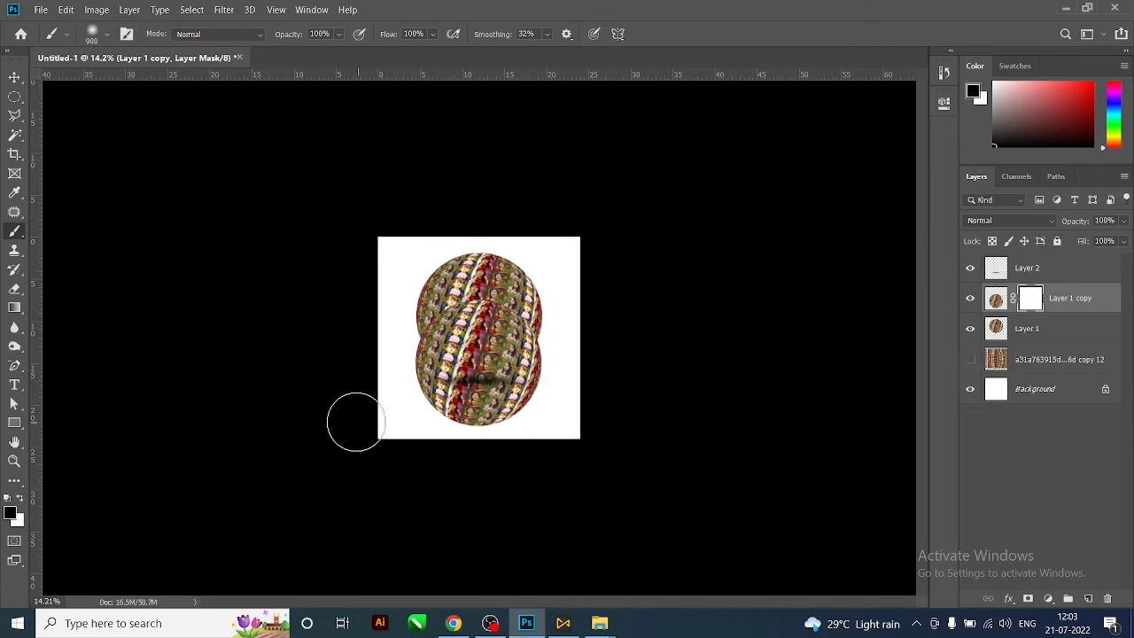
pyautogui.moveTo(355, 421); pyautogui.dragTo(625, 434)
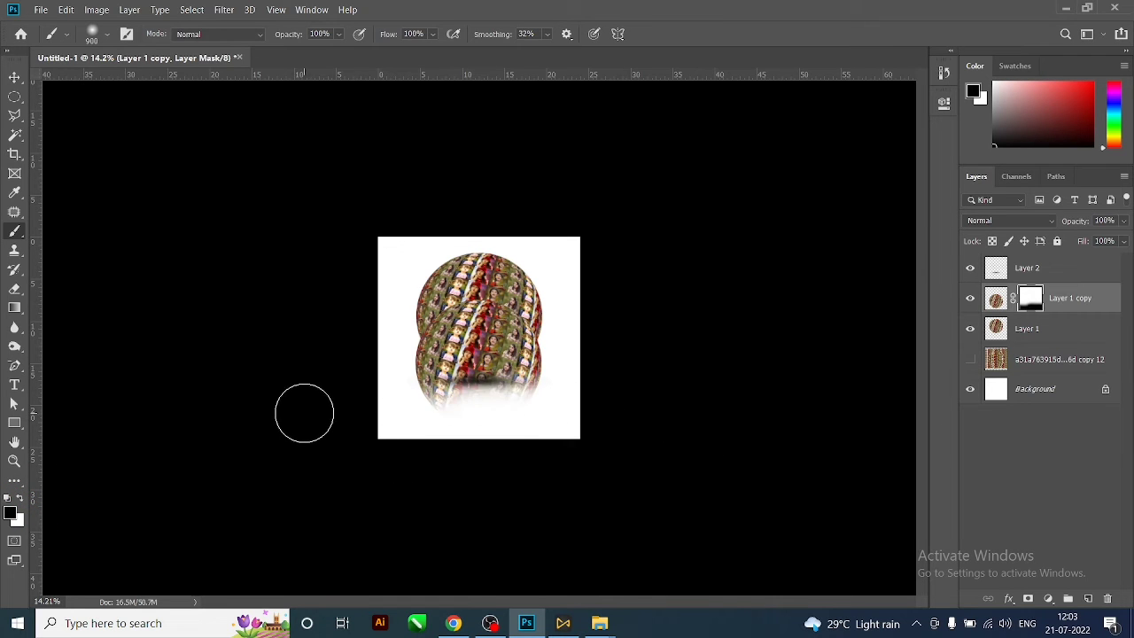
pyautogui.press(']')
pyautogui.press(']')
pyautogui.press(']')
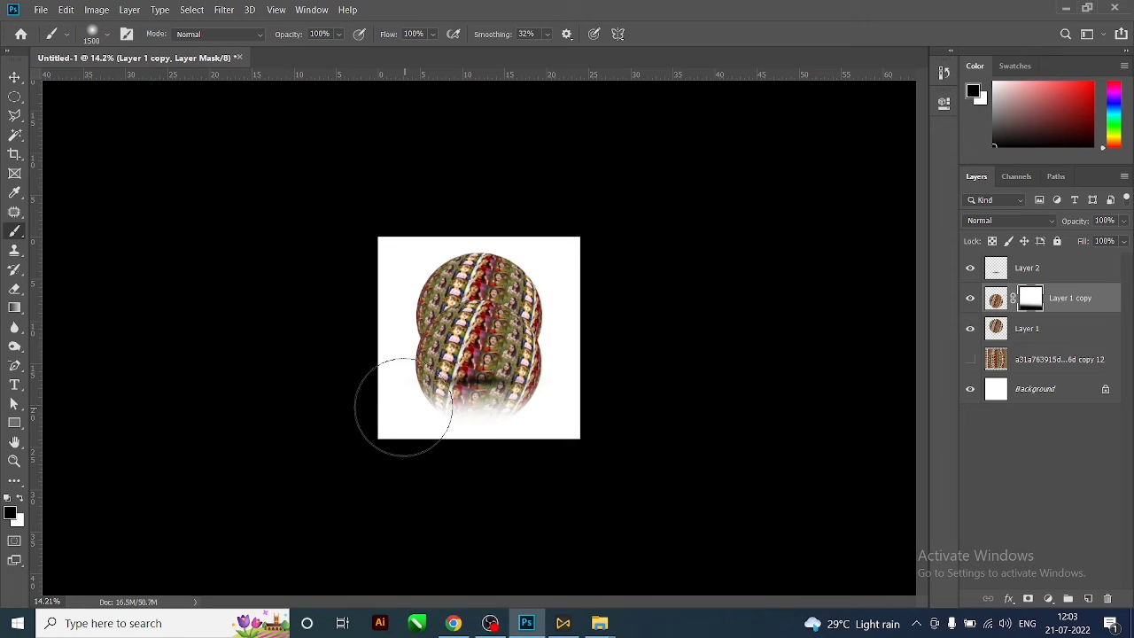
pyautogui.moveTo(383, 405); pyautogui.dragTo(718, 409)
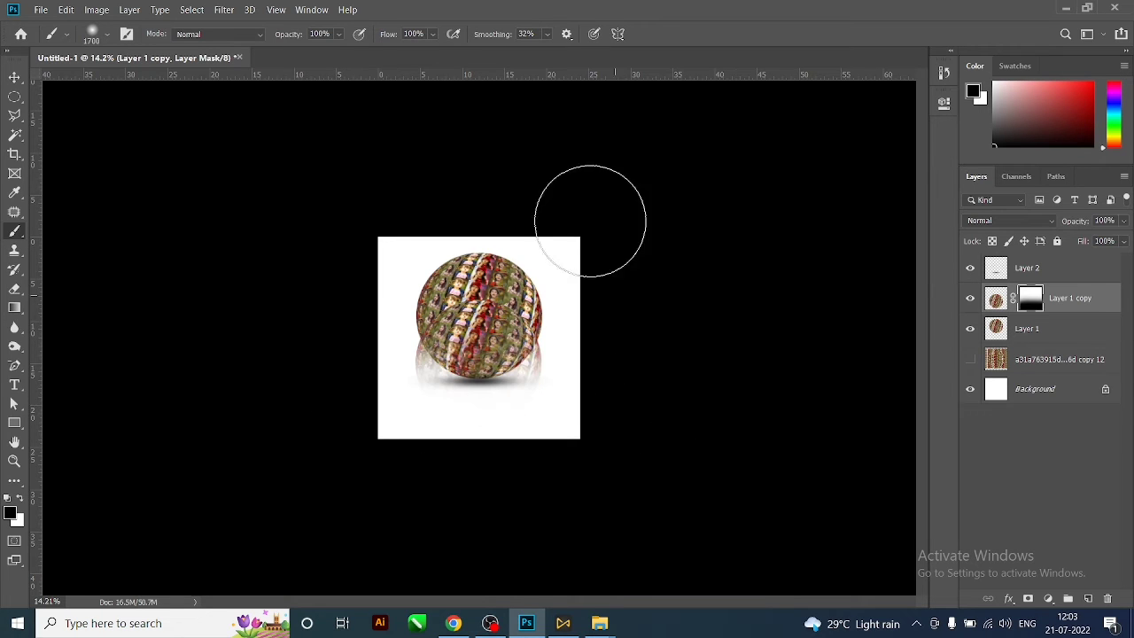
pyautogui.write('4839')
pyautogui.press('Return')
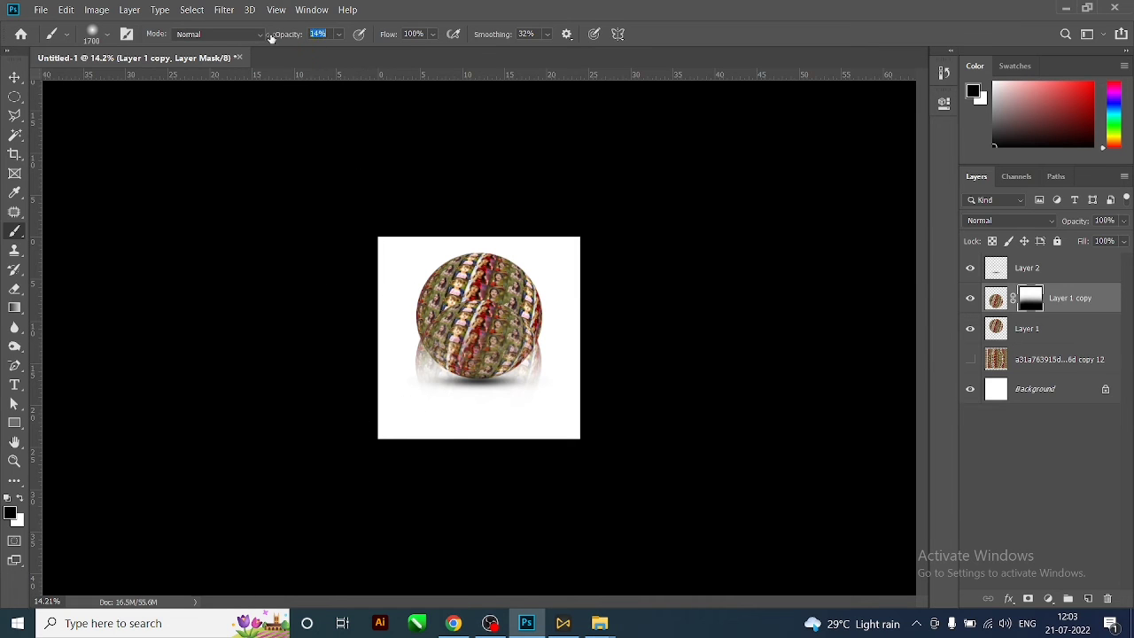
pyautogui.moveTo(272, 38); pyautogui.dragTo(265, 38)
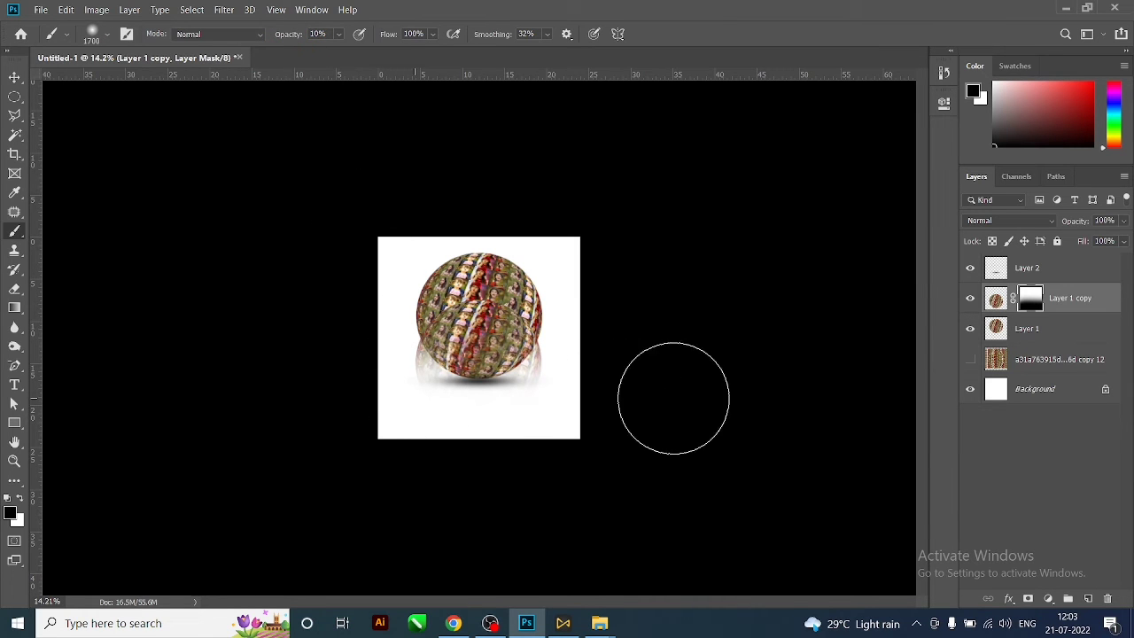
# Free-transform the faded sphere copy and move it down below the original
pyautogui.click(15, 77)
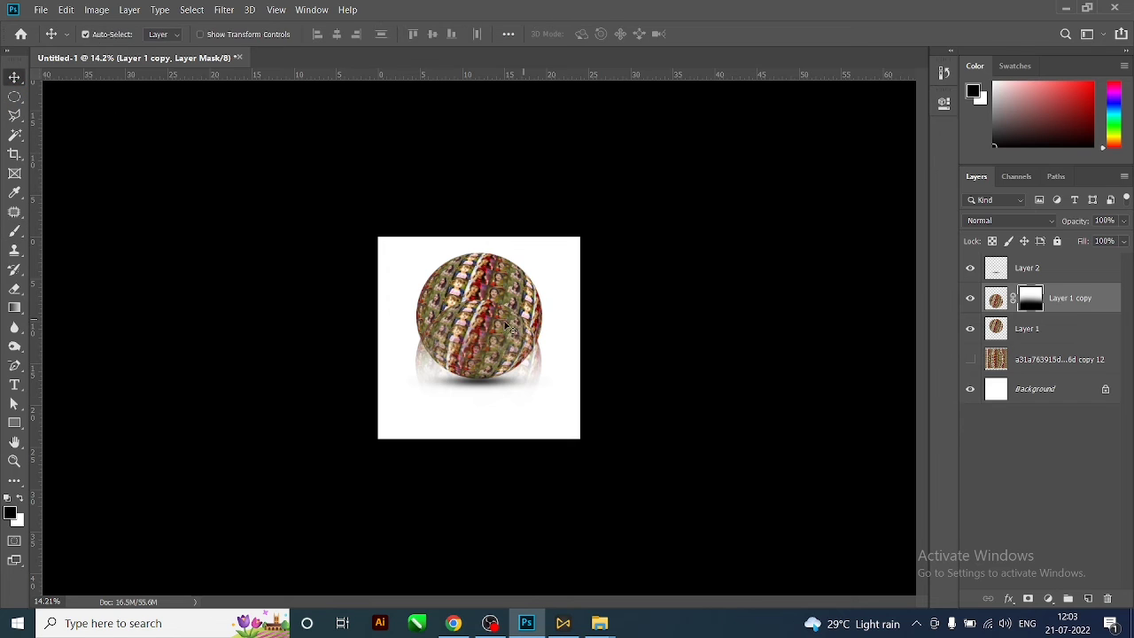
pyautogui.hotkey('ctrl', 't')
pyautogui.moveTo(519, 341); pyautogui.dragTo(516, 424)
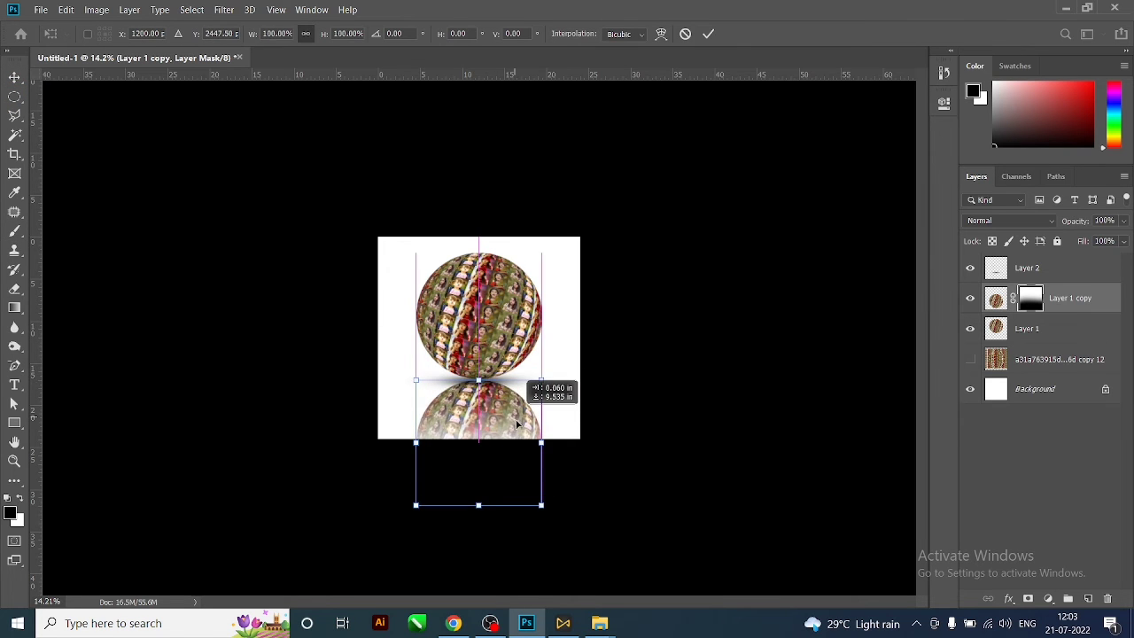
# Commit the reflection's placement and lower Layer 1 copy's opacity to about 23%
pyautogui.press('Return')
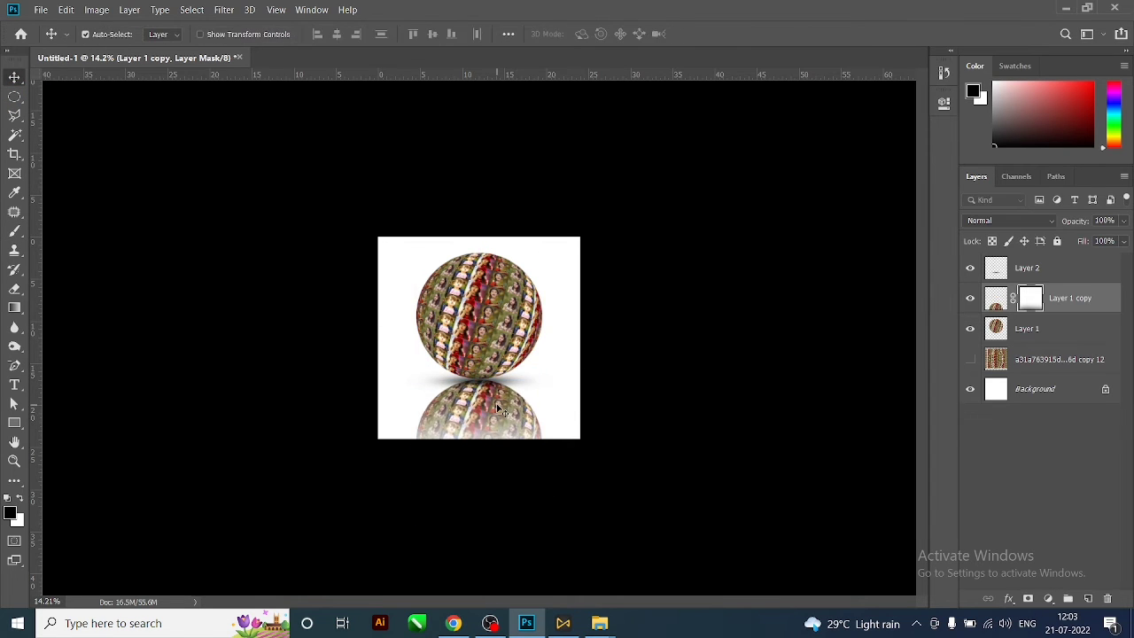
pyautogui.scroll(2, 499, 409)
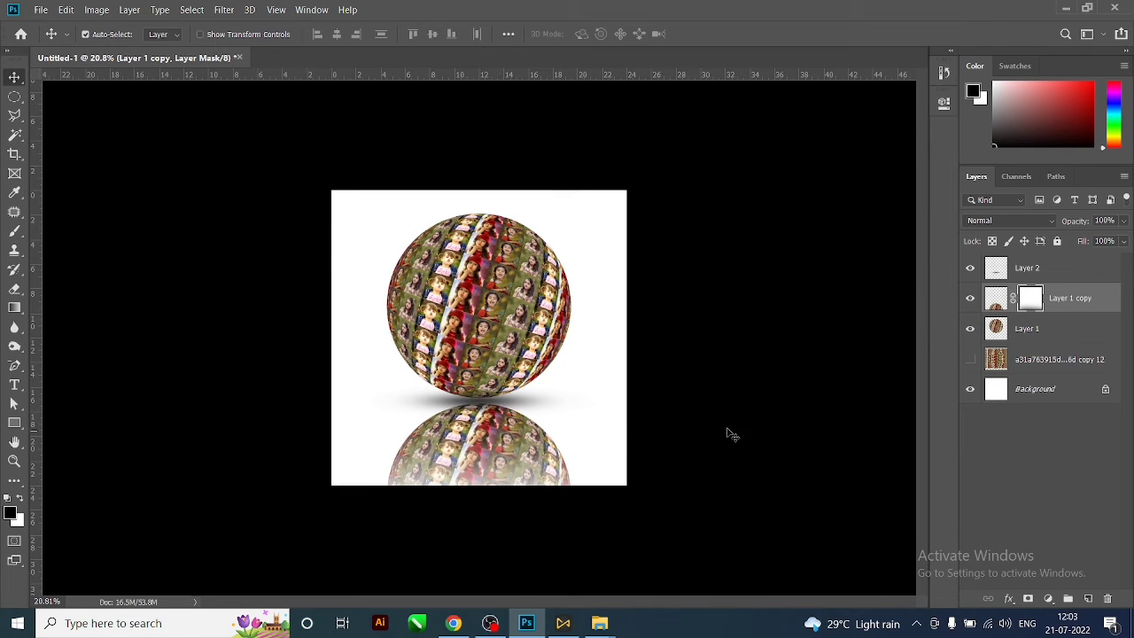
pyautogui.moveTo(1077, 227); pyautogui.dragTo(1079, 231)
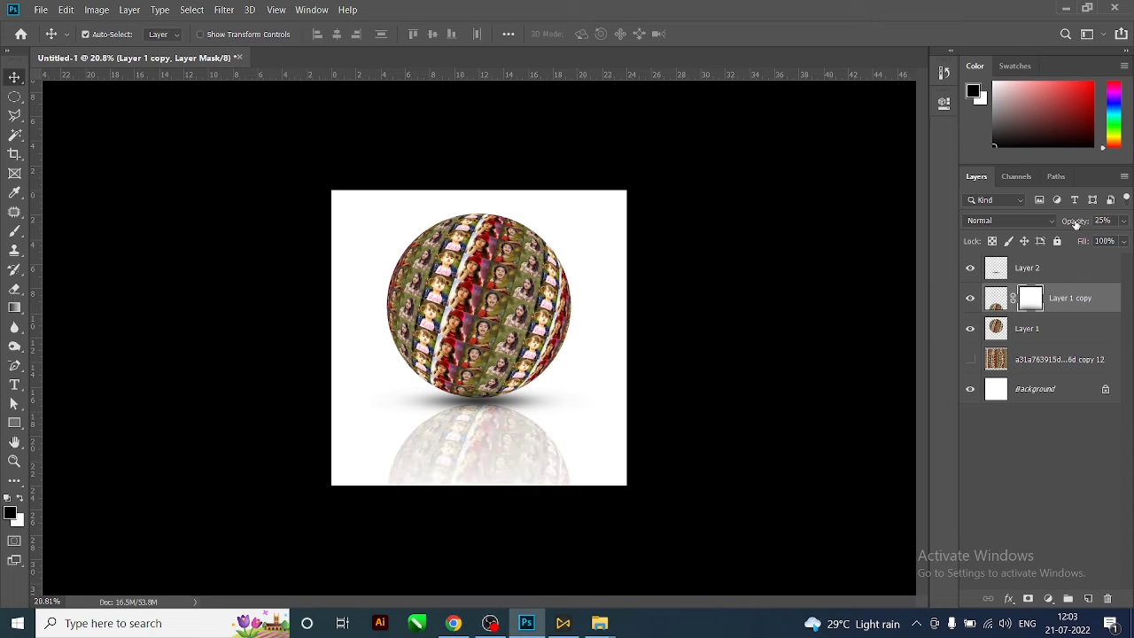
pyautogui.moveTo(1077, 223); pyautogui.dragTo(794, 291)
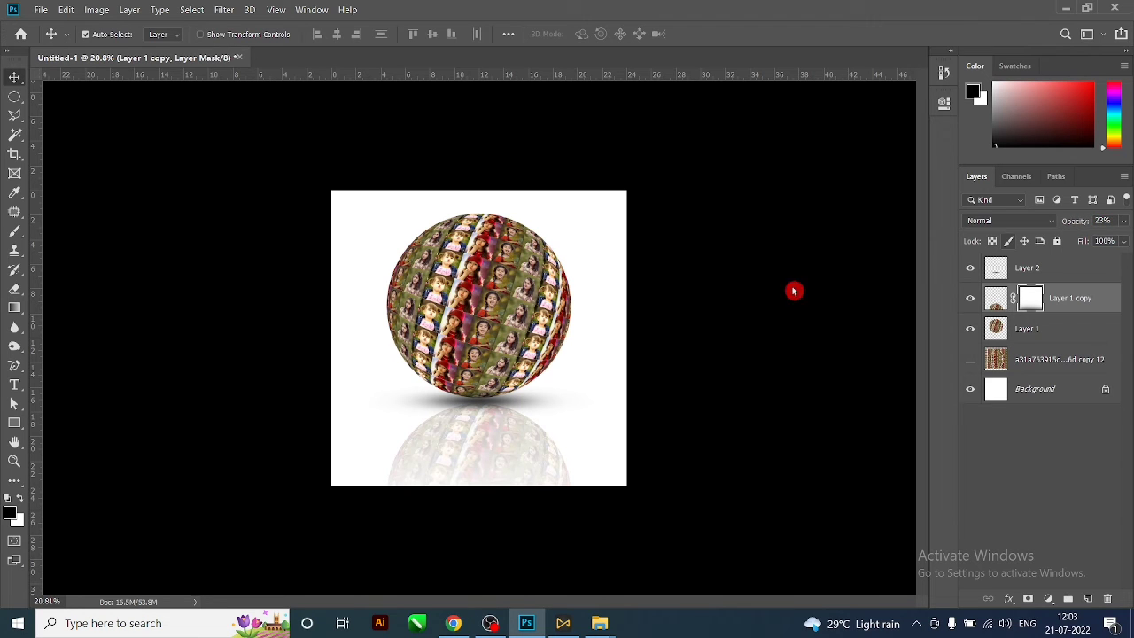
pyautogui.click(593, 354)
pyautogui.scroll(-3, 483, 376)
pyautogui.scroll(4, 529, 380)
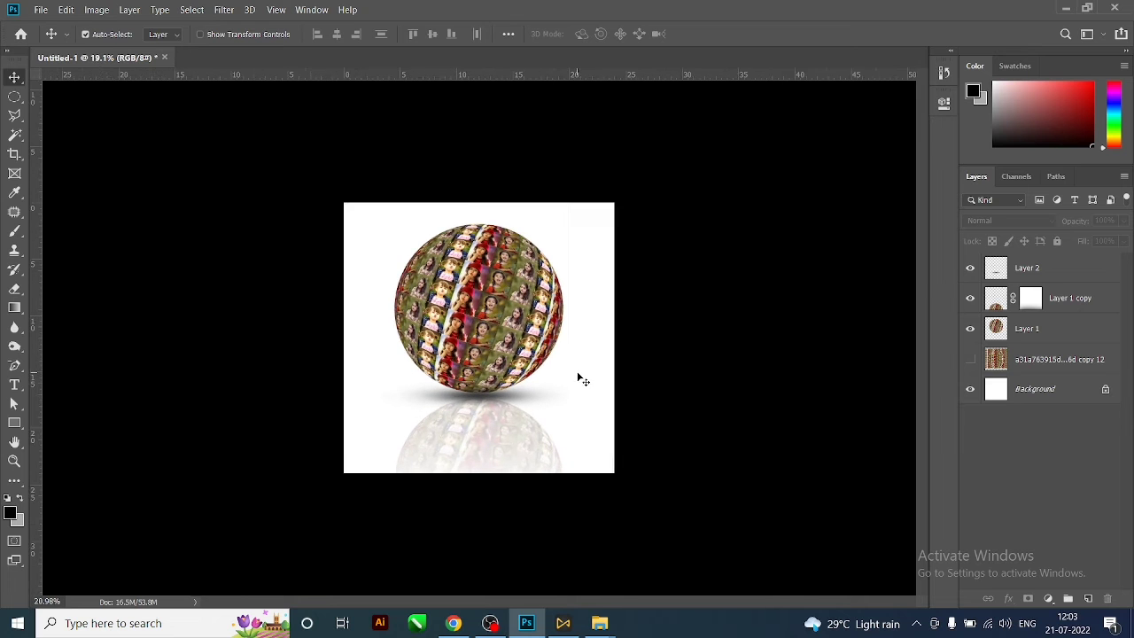
pyautogui.scroll(1, 577, 379)
# Select the entire canvas with a free-size rectangular marquee and add a new layer above Layer 2
pyautogui.click(14, 96)
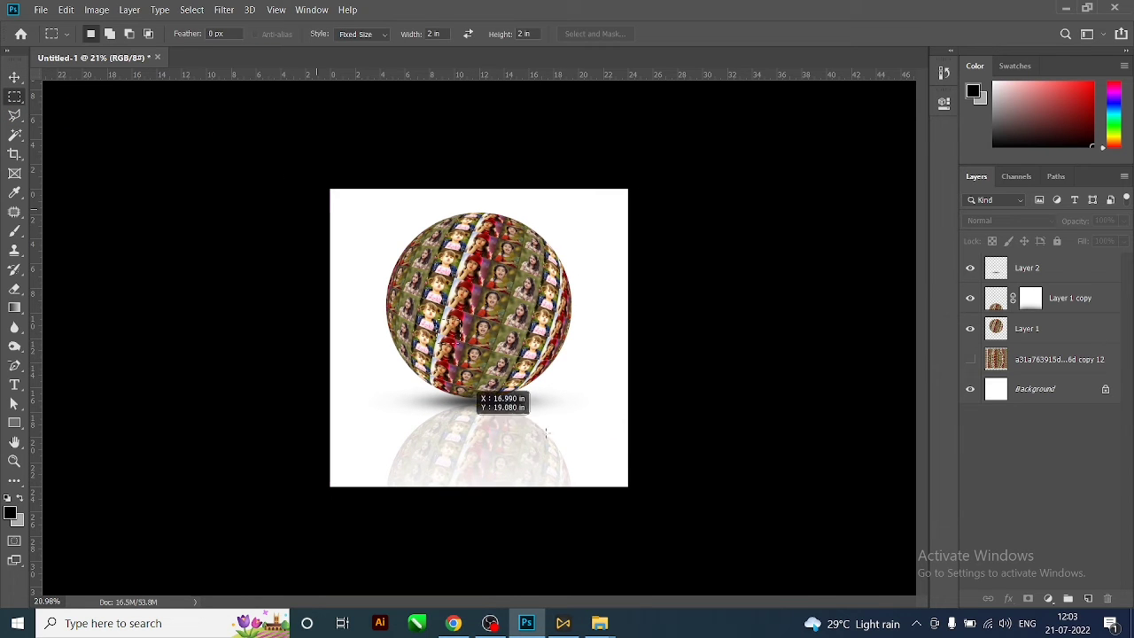
pyautogui.moveTo(548, 432); pyautogui.dragTo(633, 473)
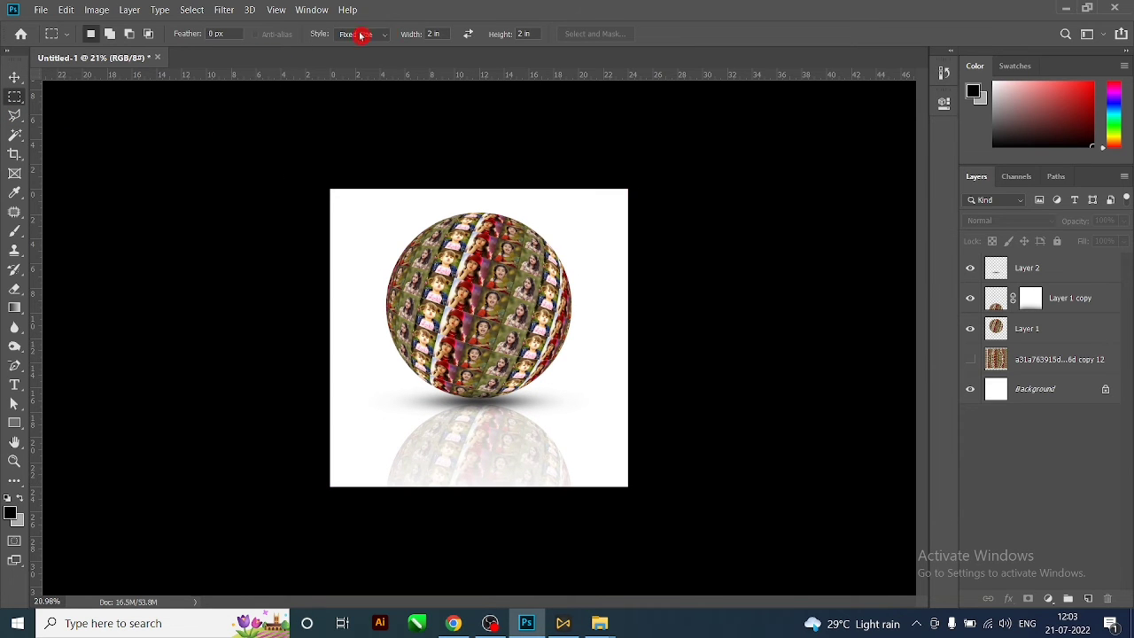
pyautogui.click(360, 36)
pyautogui.click(375, 46)
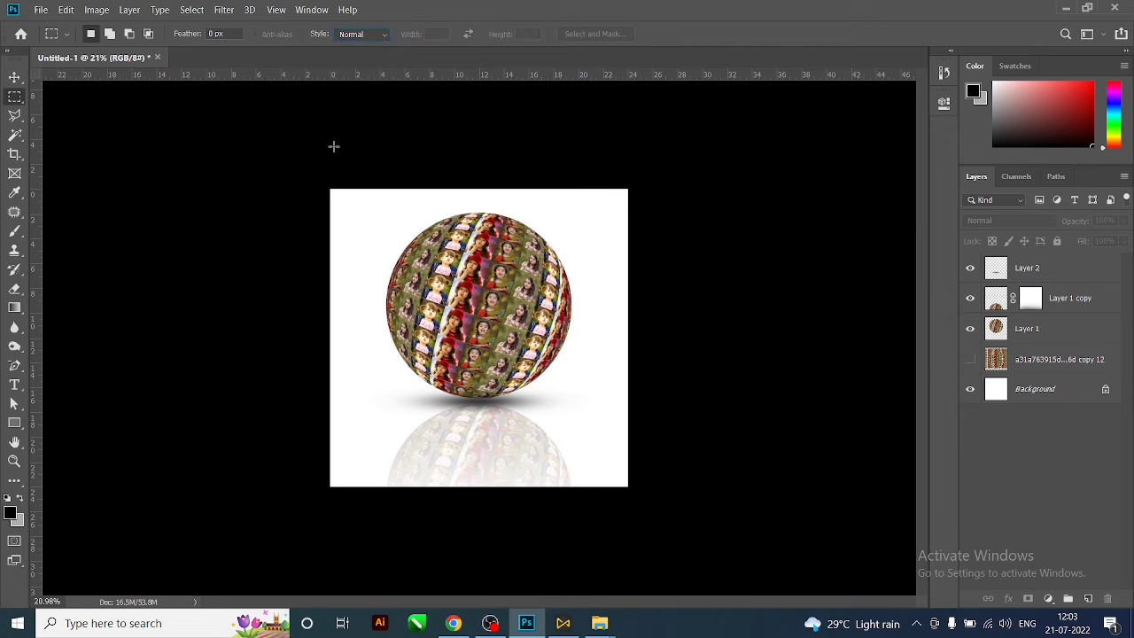
pyautogui.moveTo(293, 146); pyautogui.dragTo(675, 580)
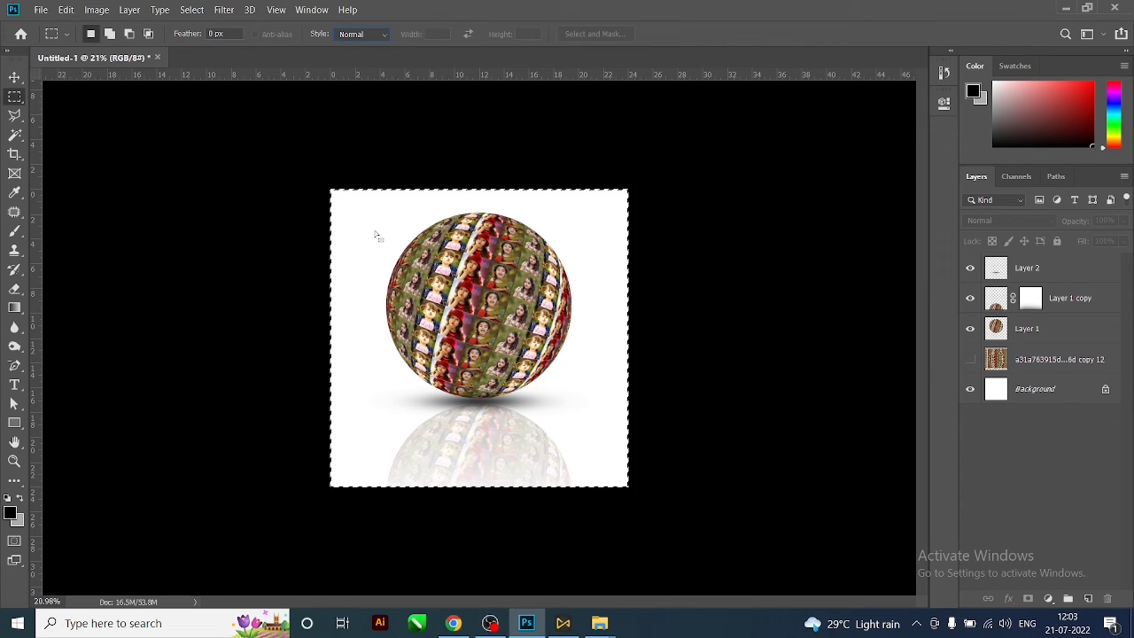
pyautogui.click(1036, 270)
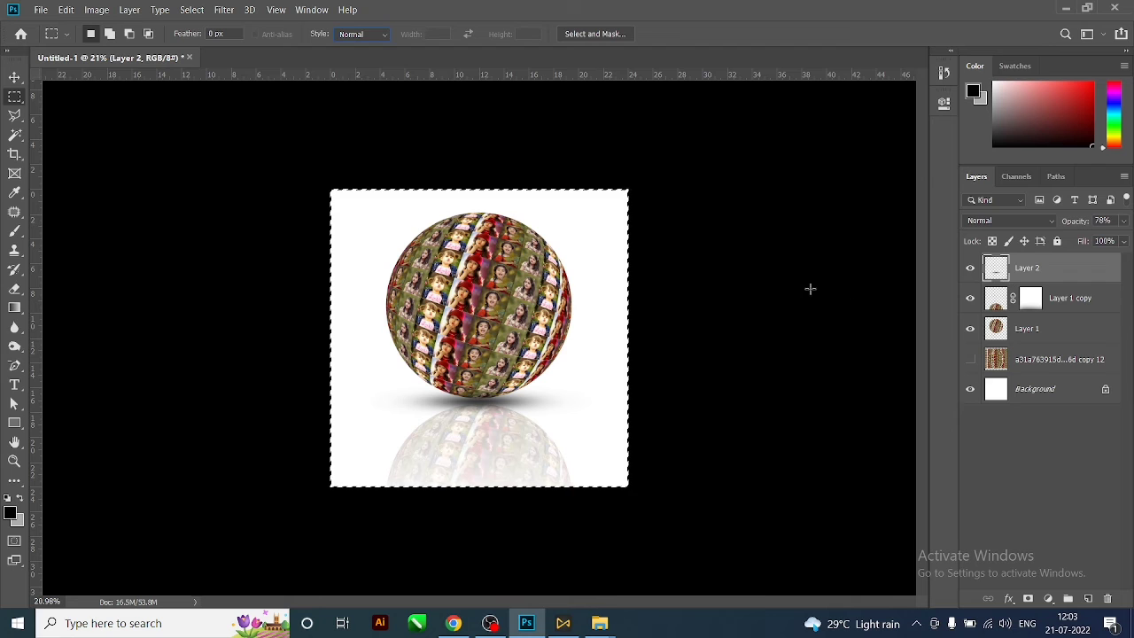
pyautogui.click(1088, 600)
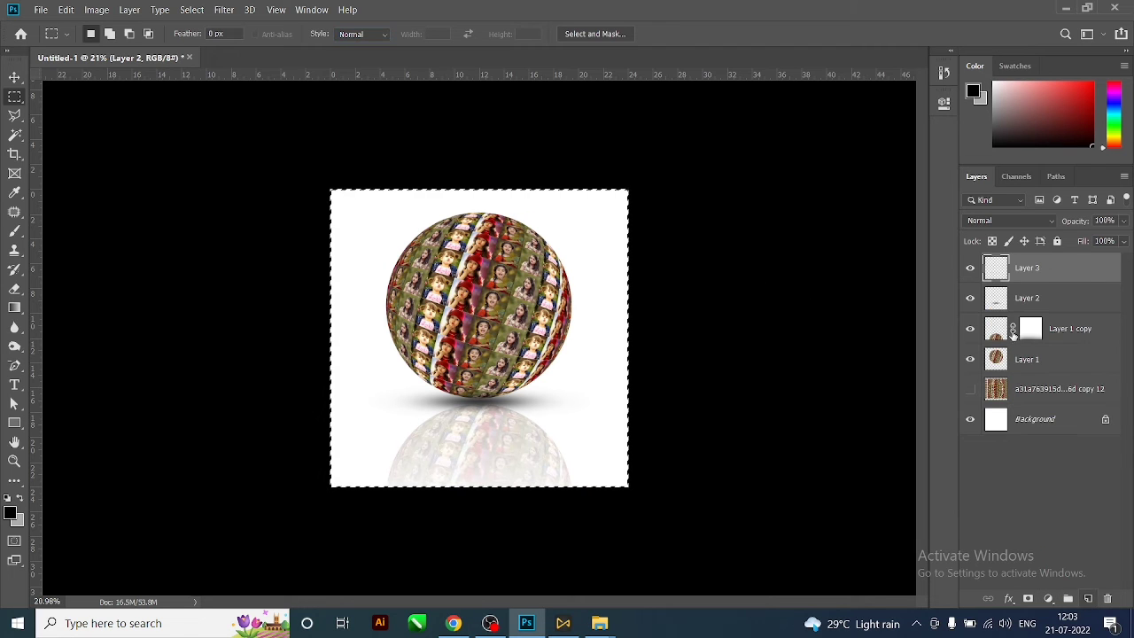
# Stroke the canvas selection with an 80 px border in red ff0000
pyautogui.rightClick(377, 294)
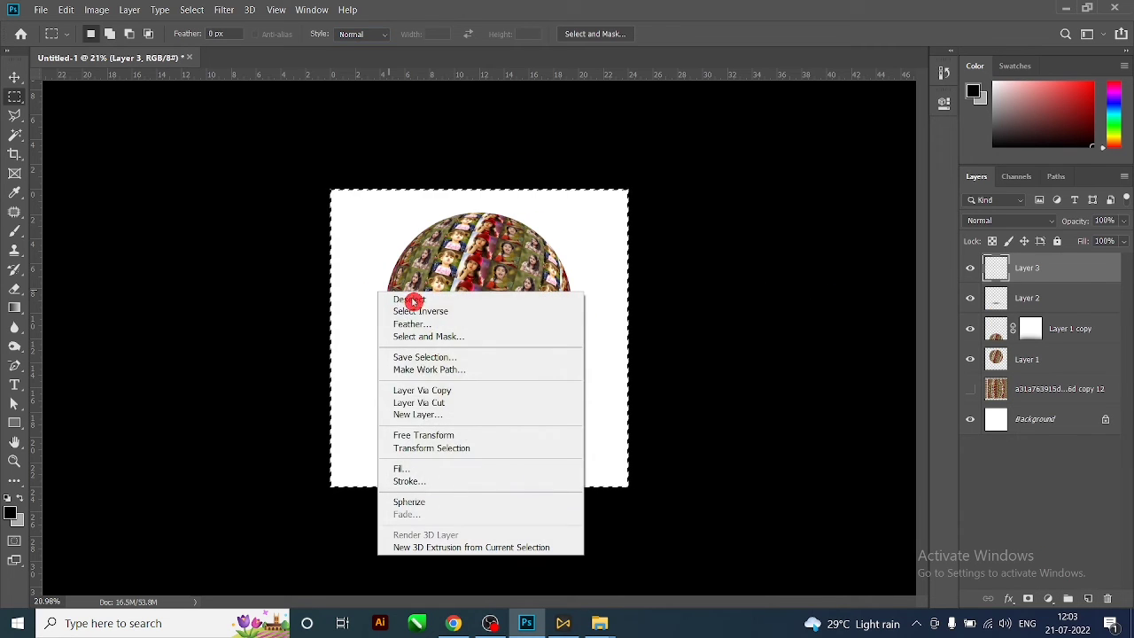
pyautogui.click(412, 483)
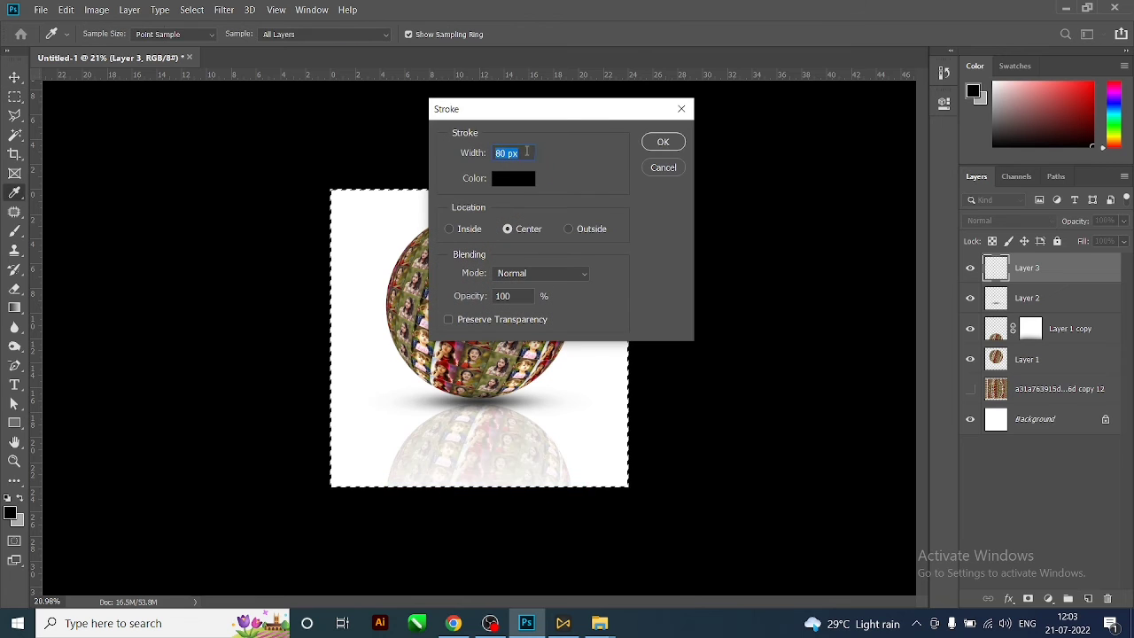
pyautogui.click(648, 146)
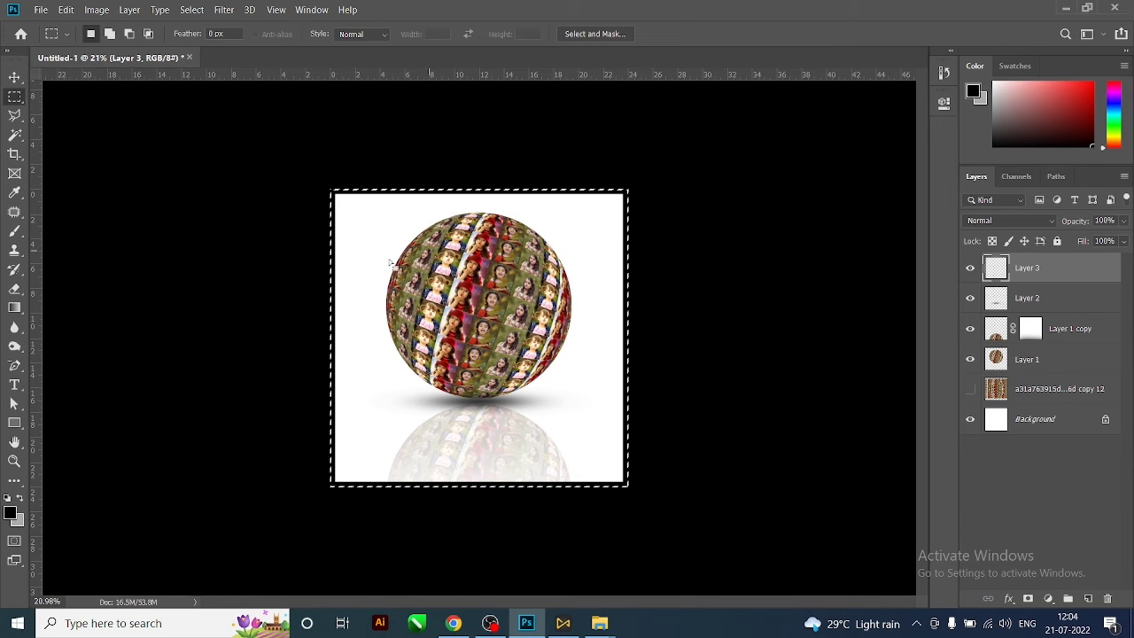
pyautogui.rightClick(359, 245)
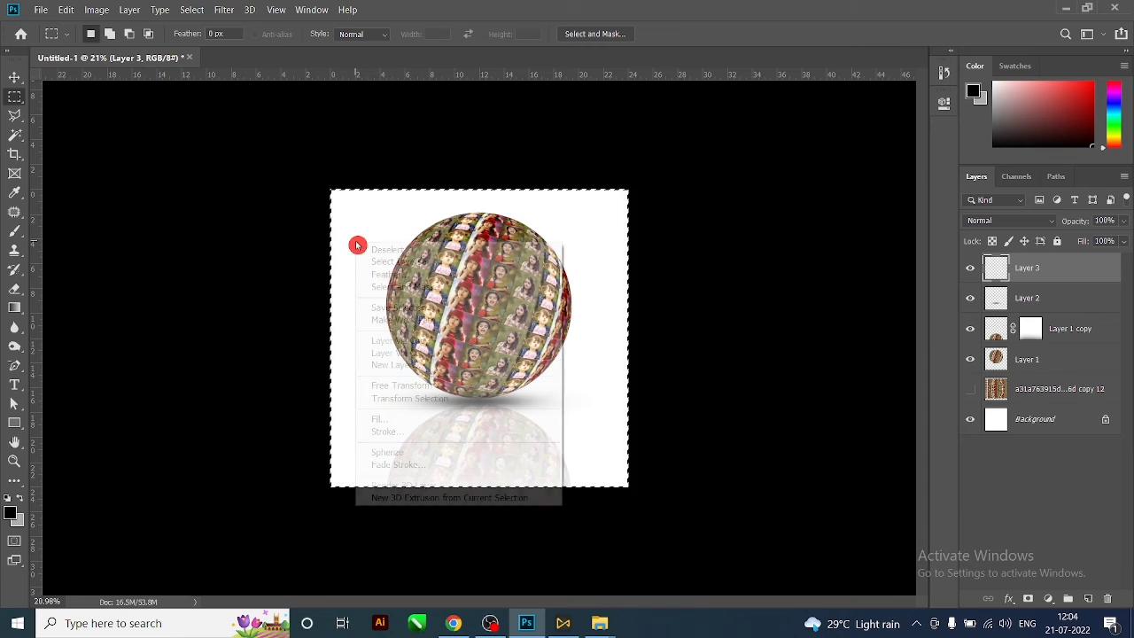
pyautogui.click(395, 434)
pyautogui.click(513, 179)
pyautogui.write('ff0000')
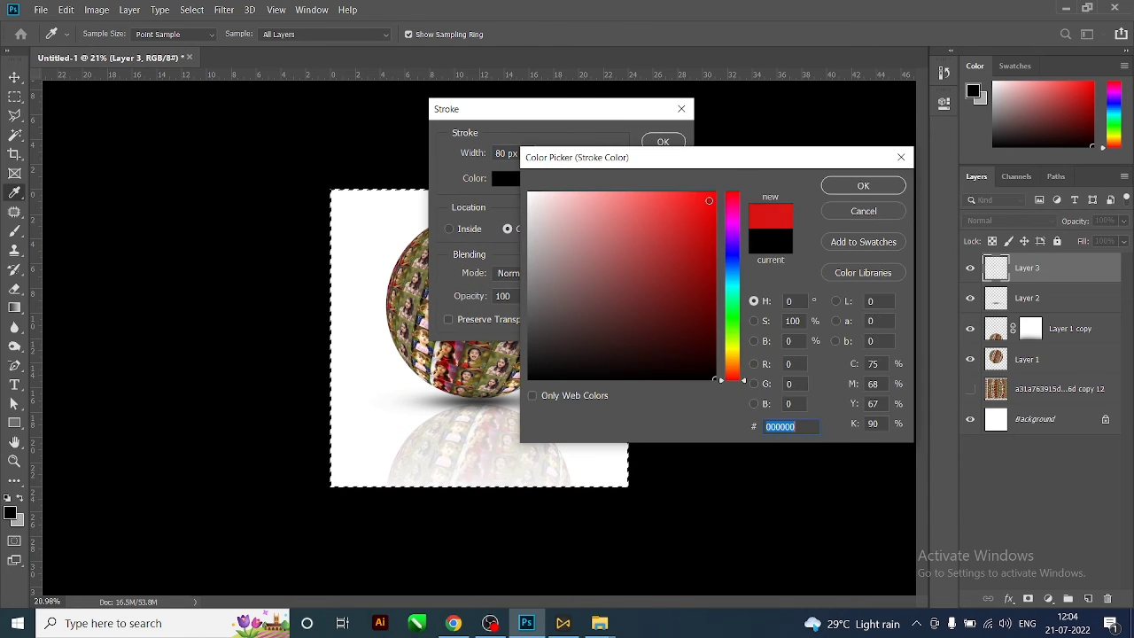
pyautogui.click(864, 186)
pyautogui.click(663, 142)
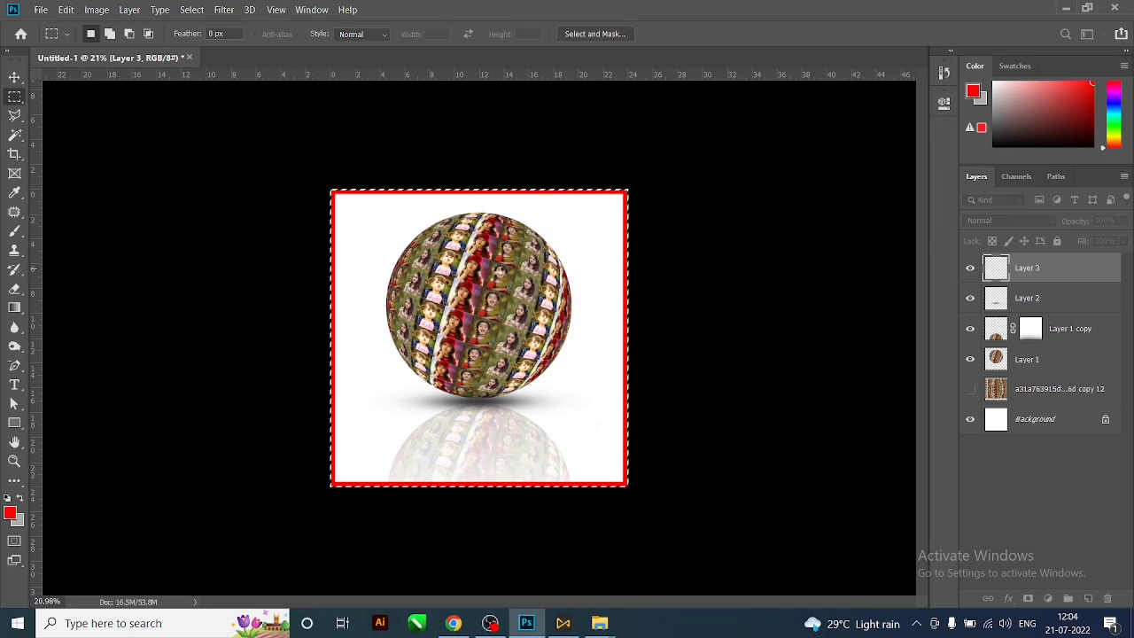
pyautogui.scroll(3, 501, 280)
pyautogui.scroll(-1, 501, 280)
# Deselect the canvas and return to the Move tool
pyautogui.hotkey('ctrl', 'd')
pyautogui.scroll(3, 505, 288)
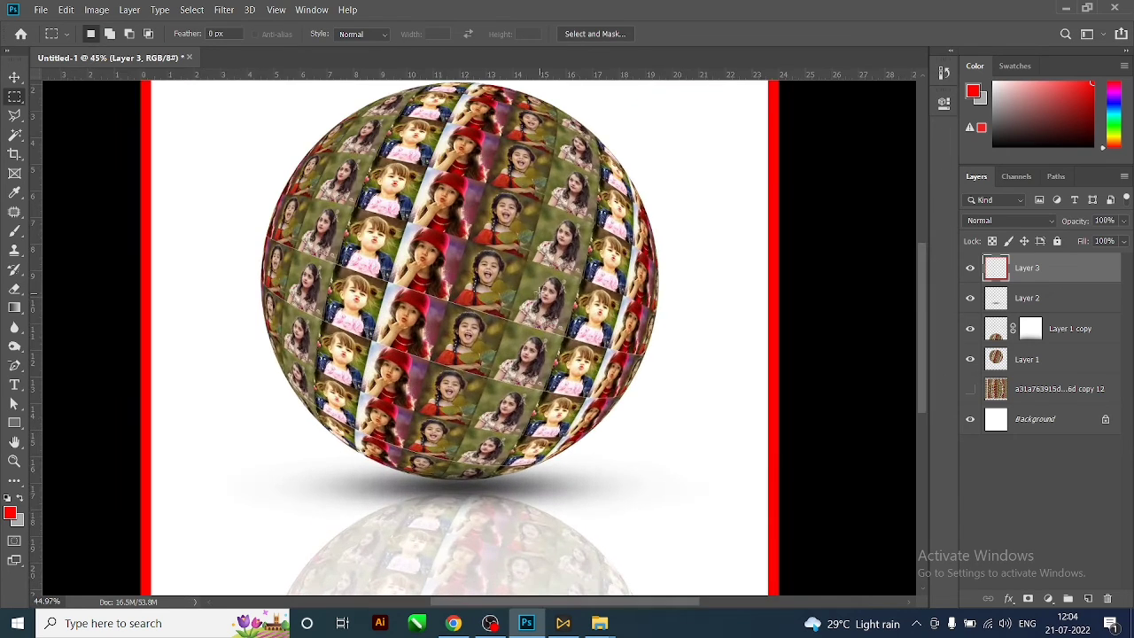
pyautogui.scroll(-2, 505, 288)
pyautogui.scroll(-1, 549, 345)
pyautogui.click(15, 77)
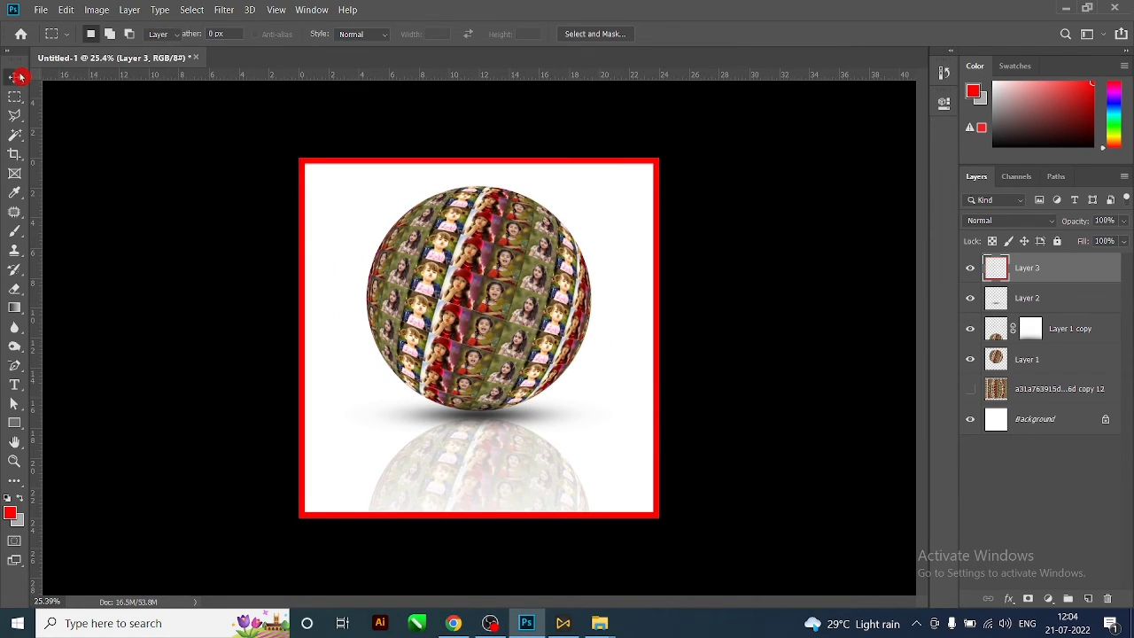
pyautogui.scroll(2, 576, 359)
pyautogui.scroll(-1, 557, 348)
pyautogui.scroll(-1, 549, 350)
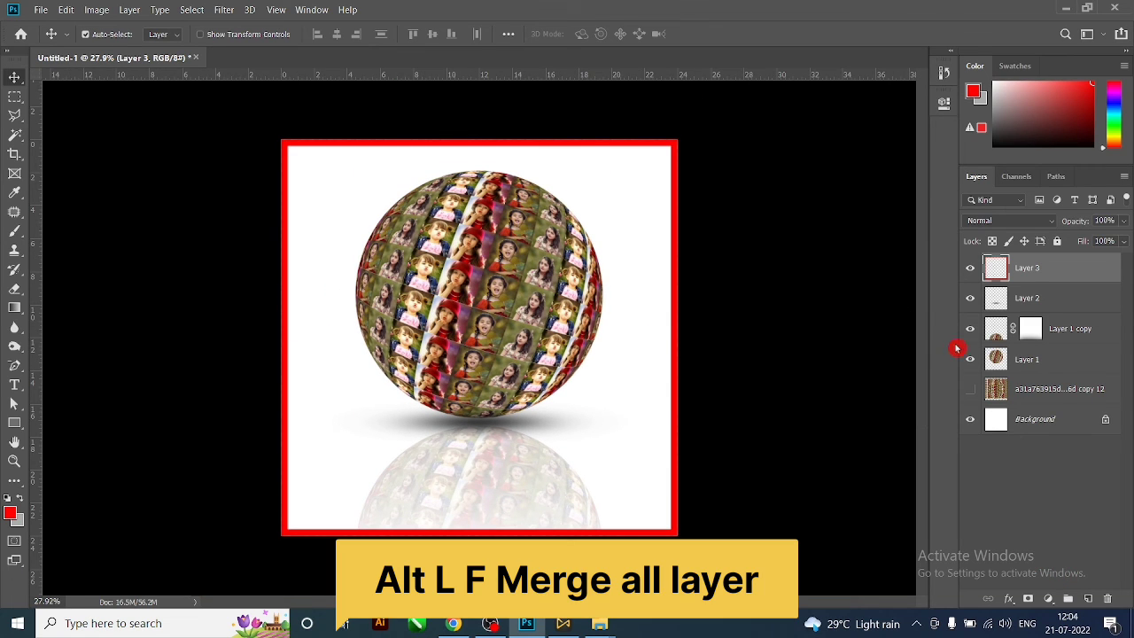
# Flatten the image into one Background layer, discarding the hidden layer
pyautogui.hotkey('alt', 'l')
pyautogui.press('f')
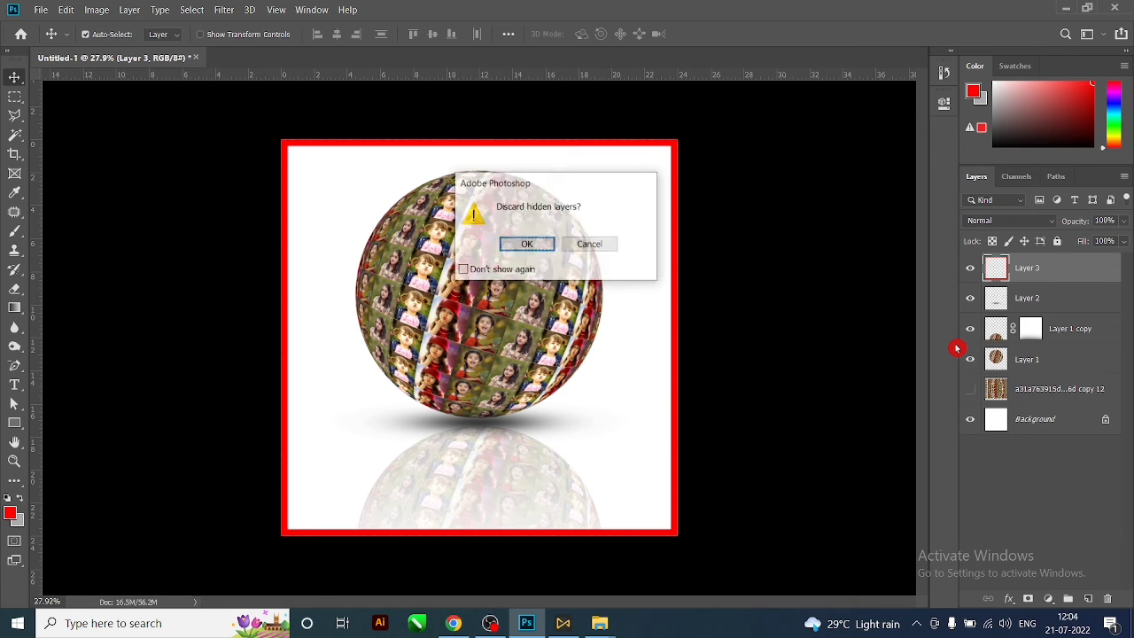
pyautogui.press('Return')
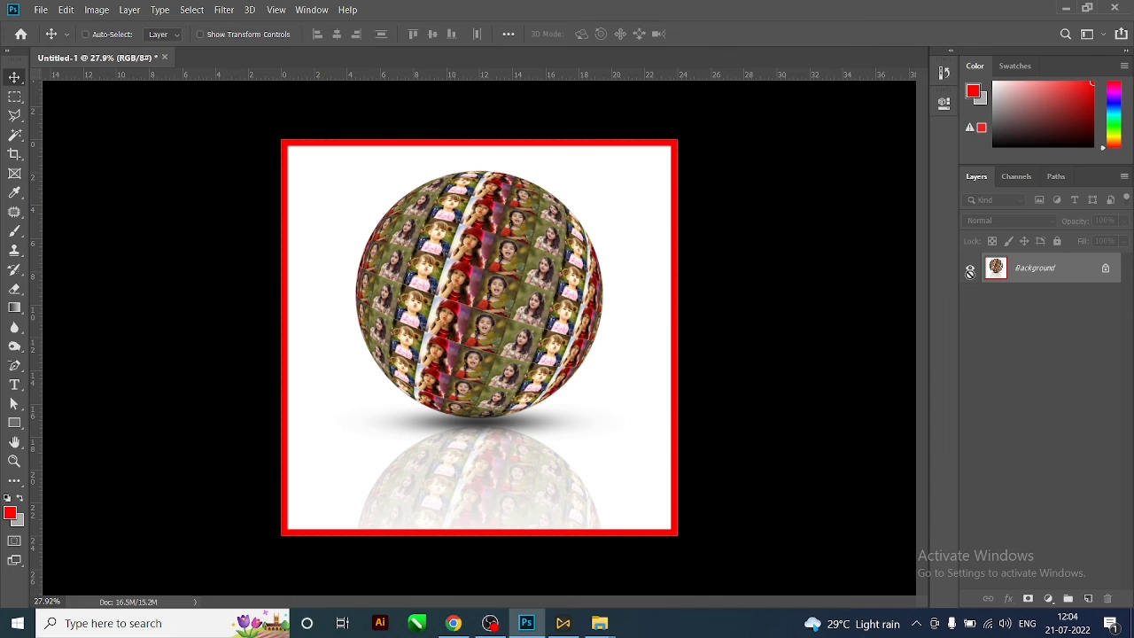
pyautogui.hotkey('ctrl', 'z')
pyautogui.press('Return')
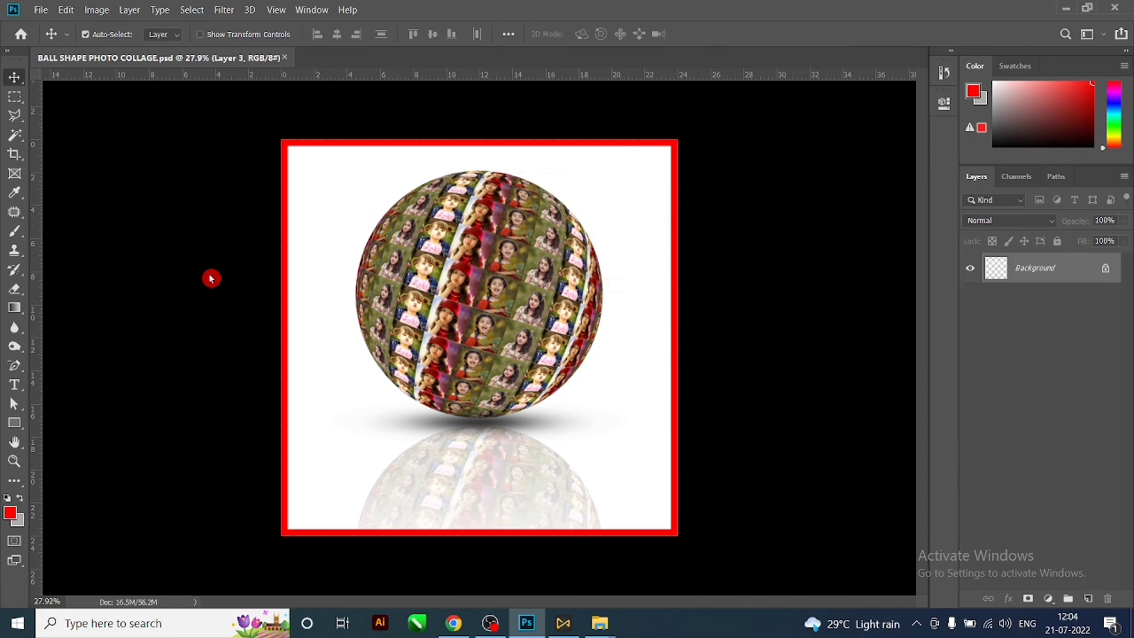
# Save the collage as JPEG 'BALL SHAPE PHOTO COLLAGE' with default quality, then minimise Photoshop and Explorer
pyautogui.hotkey('ctrl', 'shift', 's')
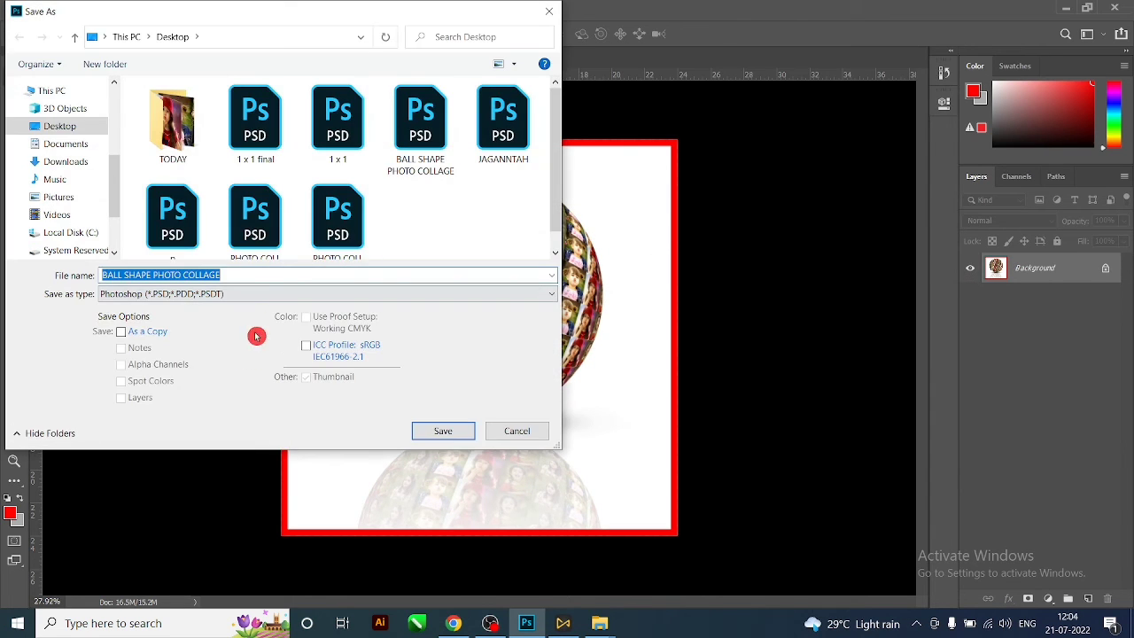
pyautogui.click(287, 293)
pyautogui.click(158, 415)
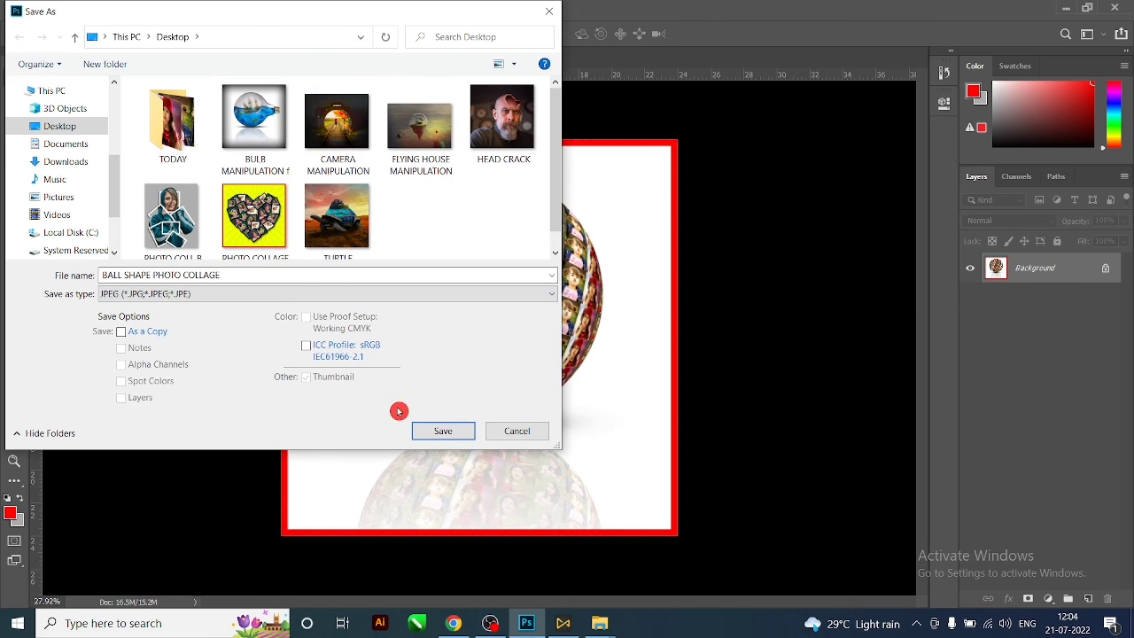
pyautogui.click(432, 431)
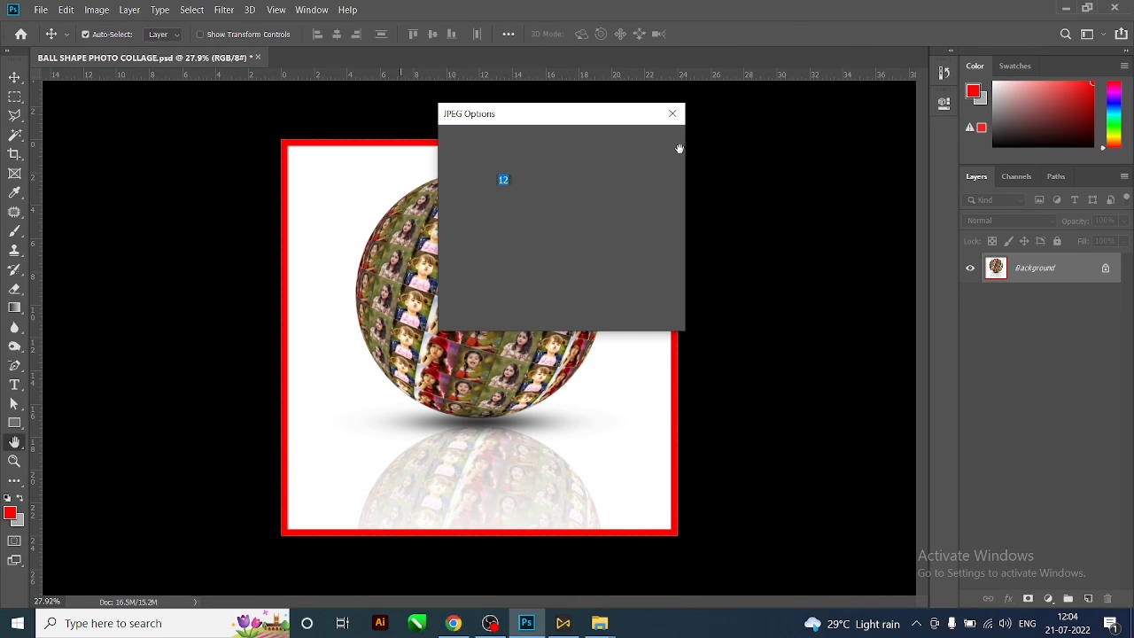
pyautogui.click(664, 143)
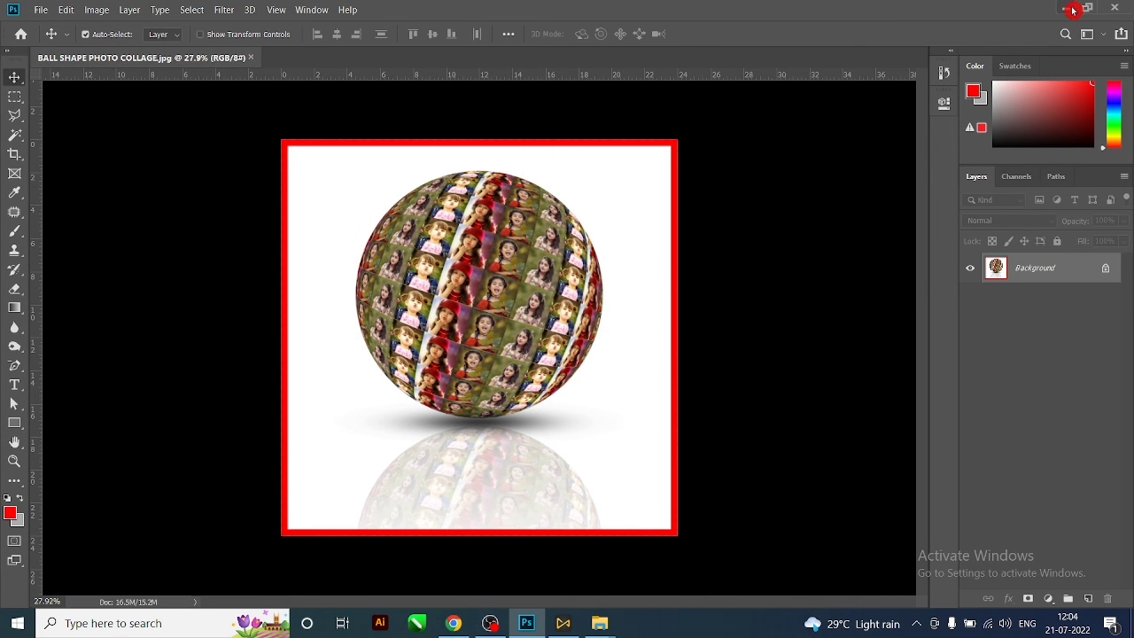
pyautogui.click(1068, 9)
pyautogui.click(1046, 8)
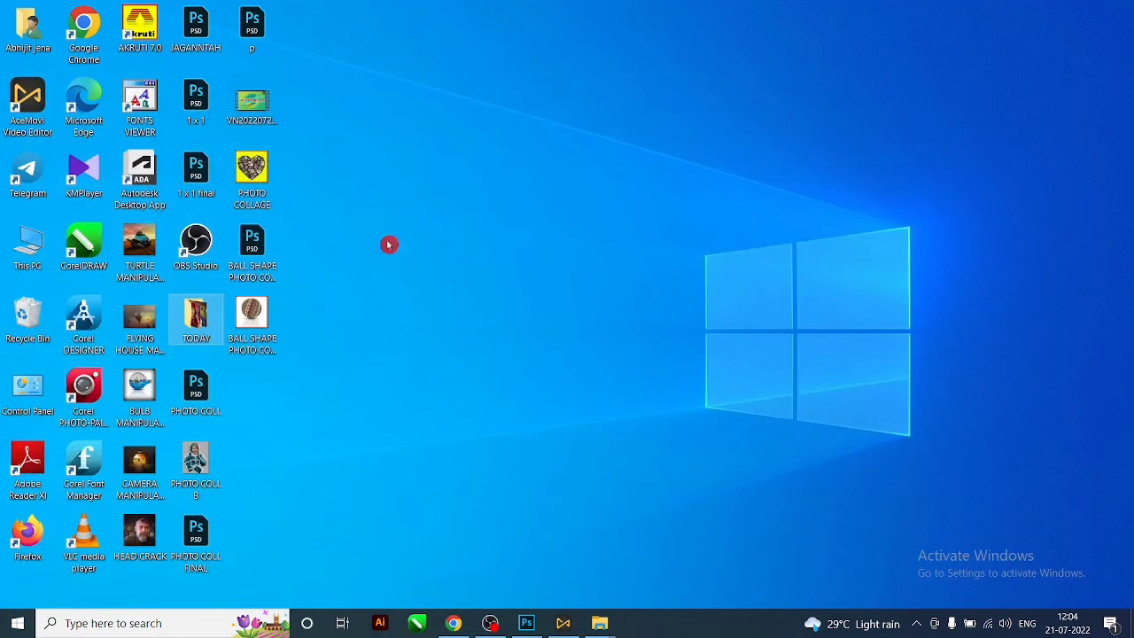
# Open the BALL SHAPE PHOTO COLLAGE JPEG from the desktop in Photos
pyautogui.doubleClick(264, 323)
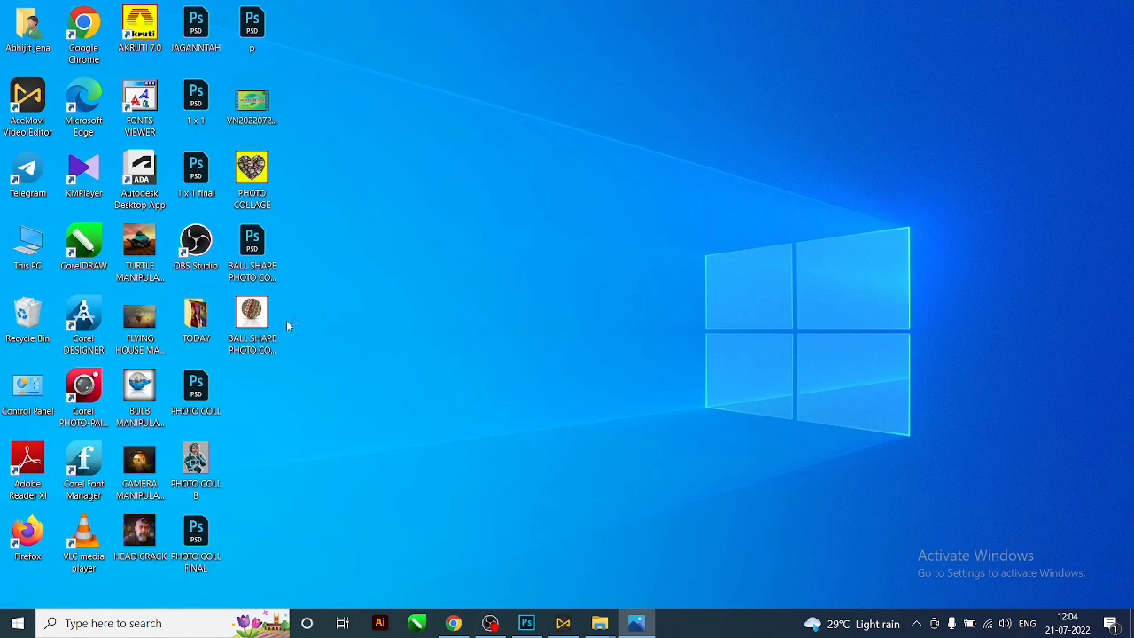